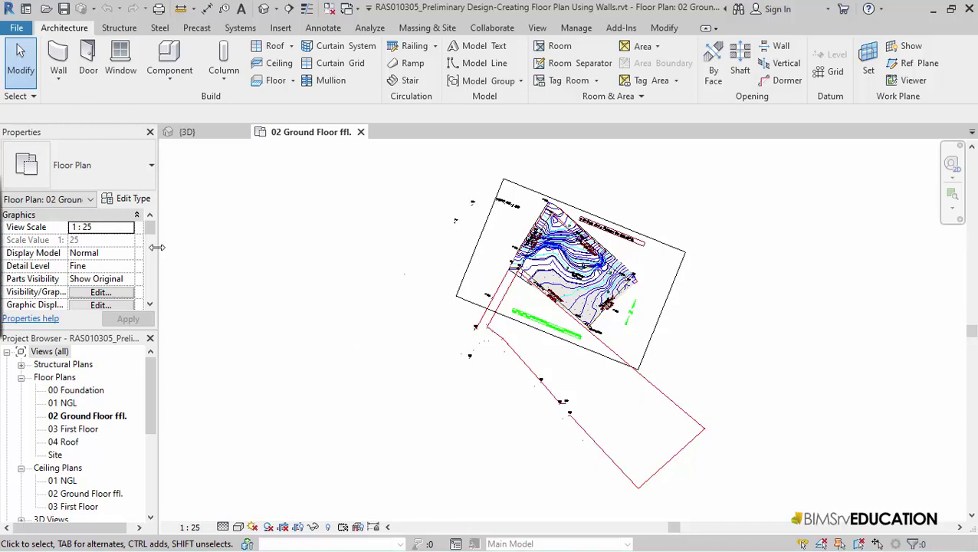
# Turn off the display of all imported categories in the 02 Ground Floor ffl. plan's visibility/graphic overrides
pyautogui.click(150, 305)
pyautogui.click(150, 305)
pyautogui.click(150, 305)
pyautogui.click(150, 306)
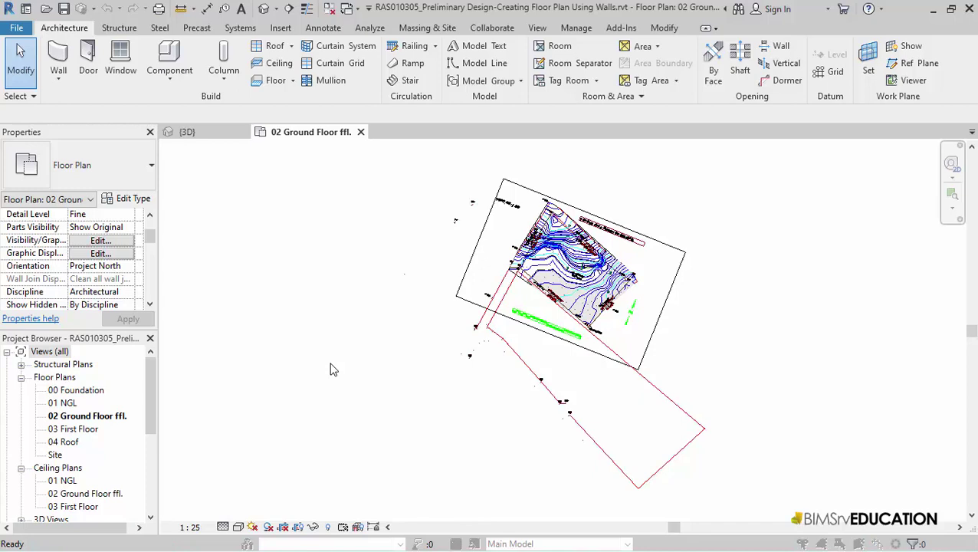
pyautogui.press('v')
pyautogui.press('g')
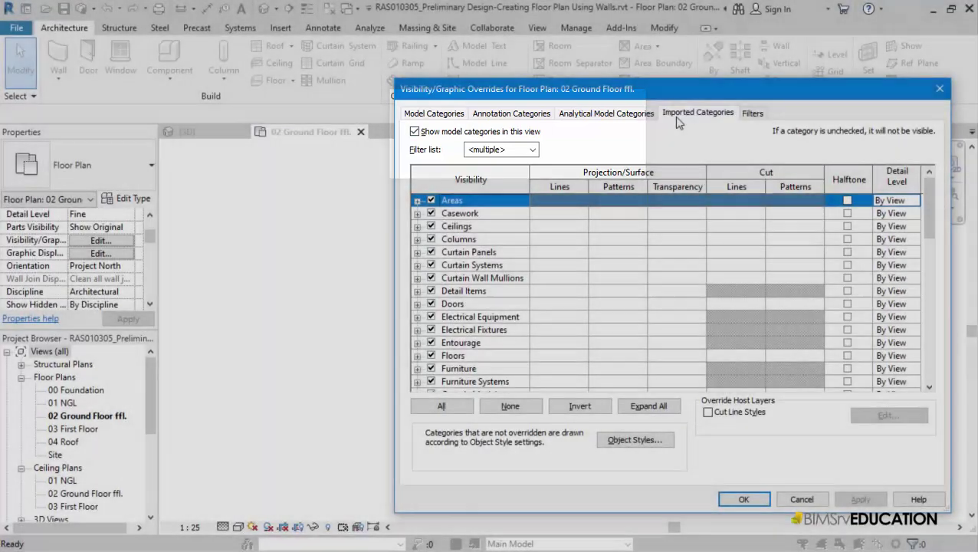
pyautogui.click(677, 116)
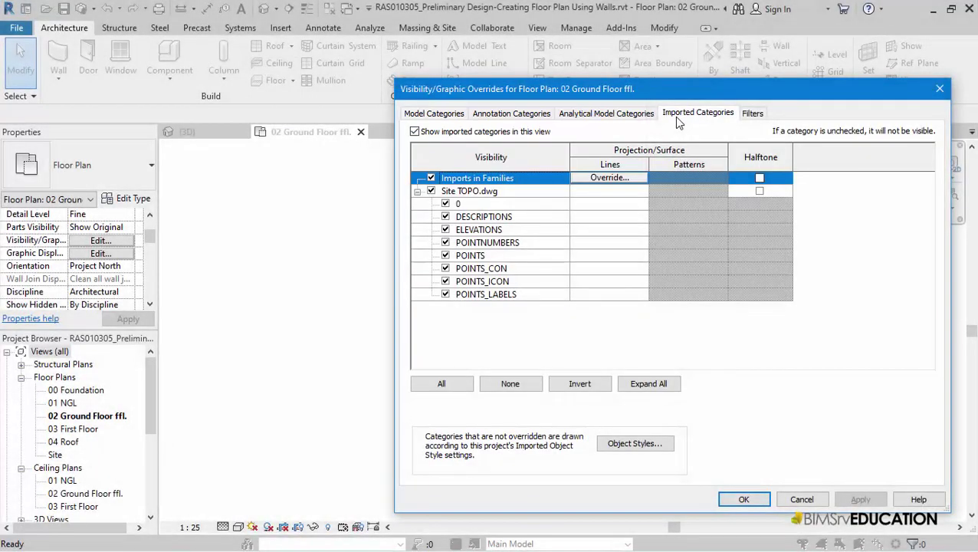
pyautogui.click(415, 132)
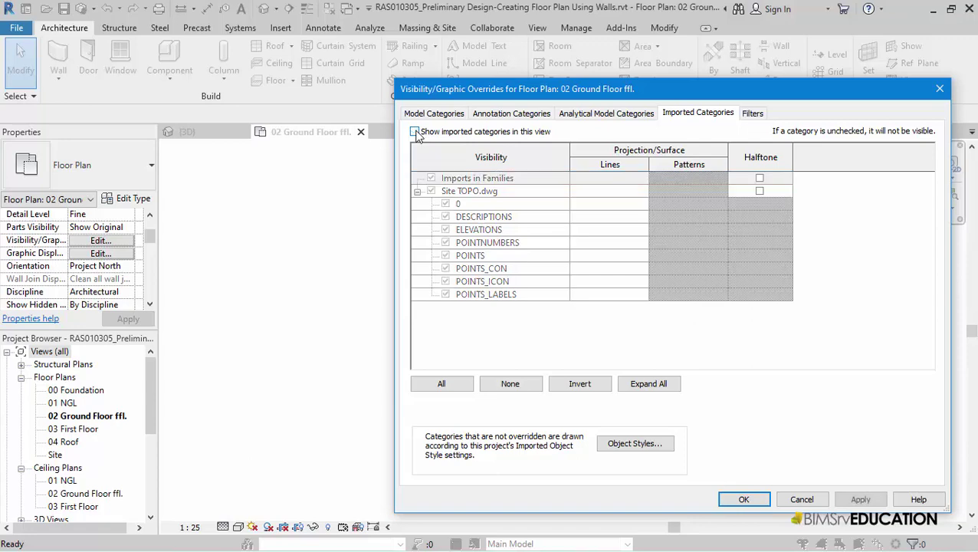
pyautogui.click(743, 500)
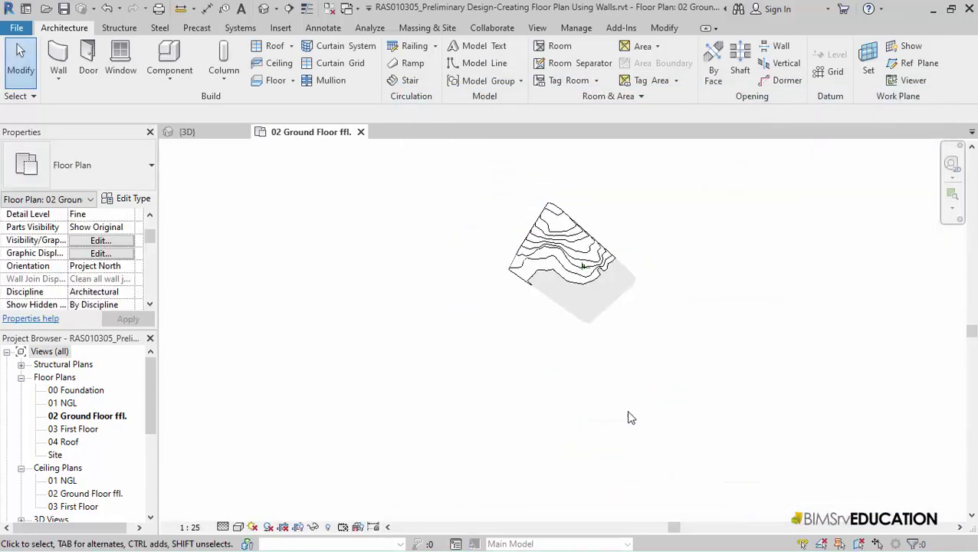
# Examine the vertical external wall's instance properties, including its top constraint, room bounding, structural and dimension parameters
pyautogui.scroll(3, 584, 280)
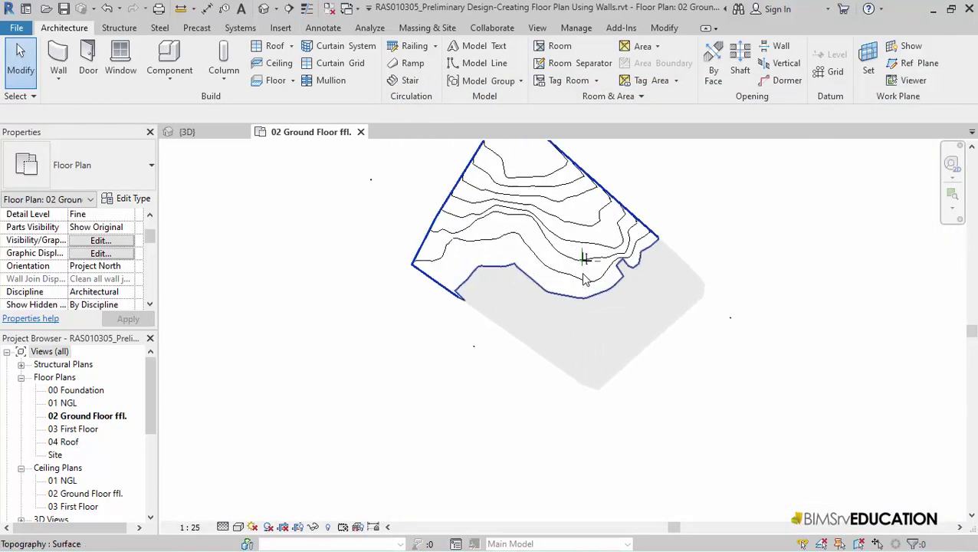
pyautogui.scroll(3, 580, 282)
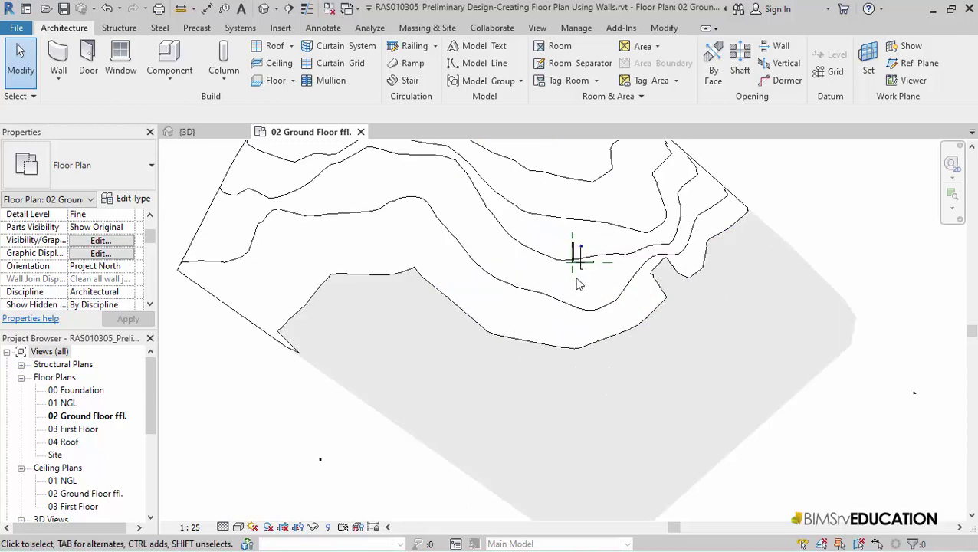
pyautogui.scroll(4, 579, 284)
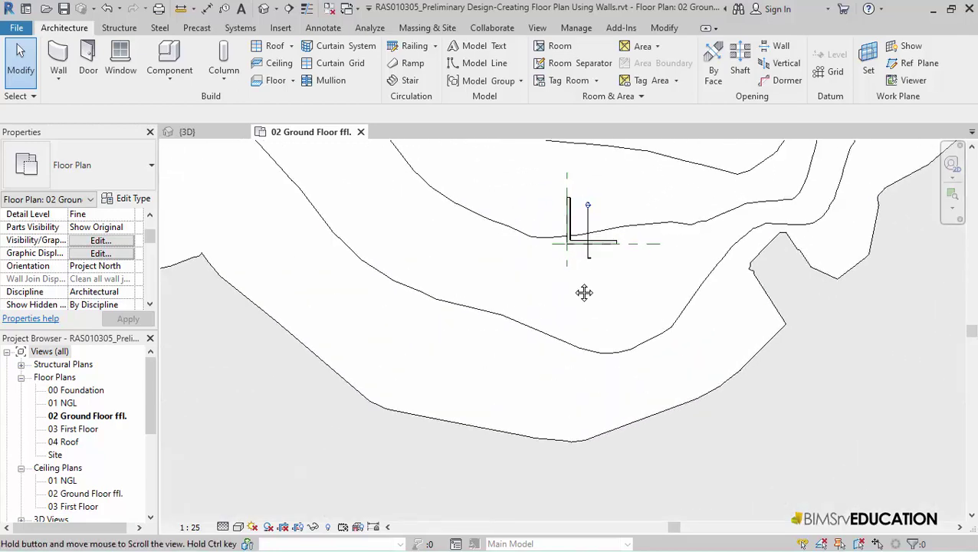
pyautogui.moveTo(582, 296); pyautogui.dragTo(541, 366, button='middle')
pyautogui.scroll(2, 568, 294)
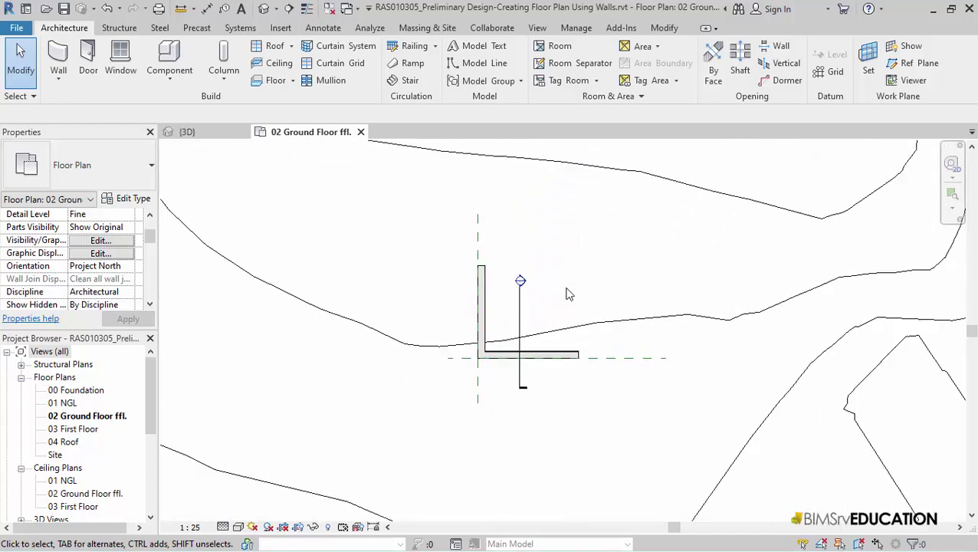
pyautogui.scroll(2, 567, 294)
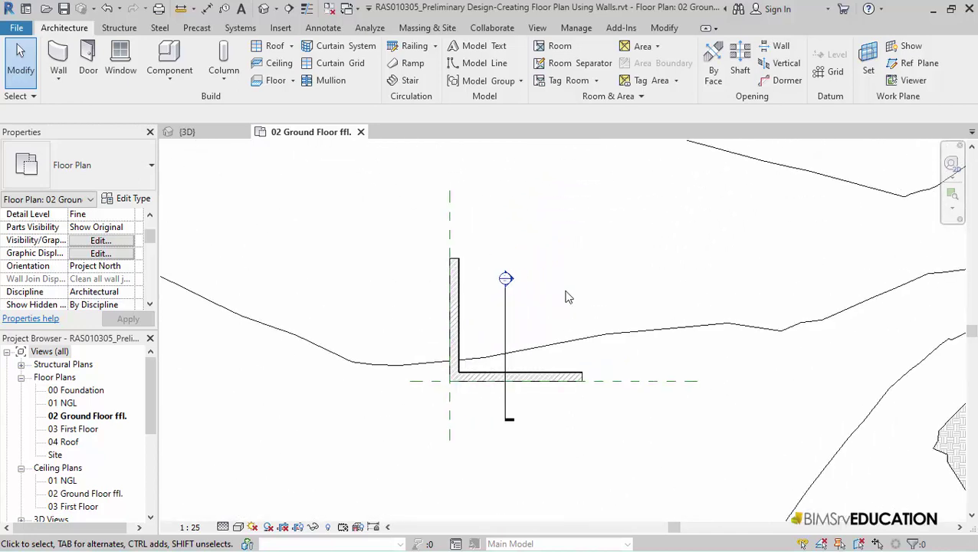
pyautogui.scroll(4, 491, 332)
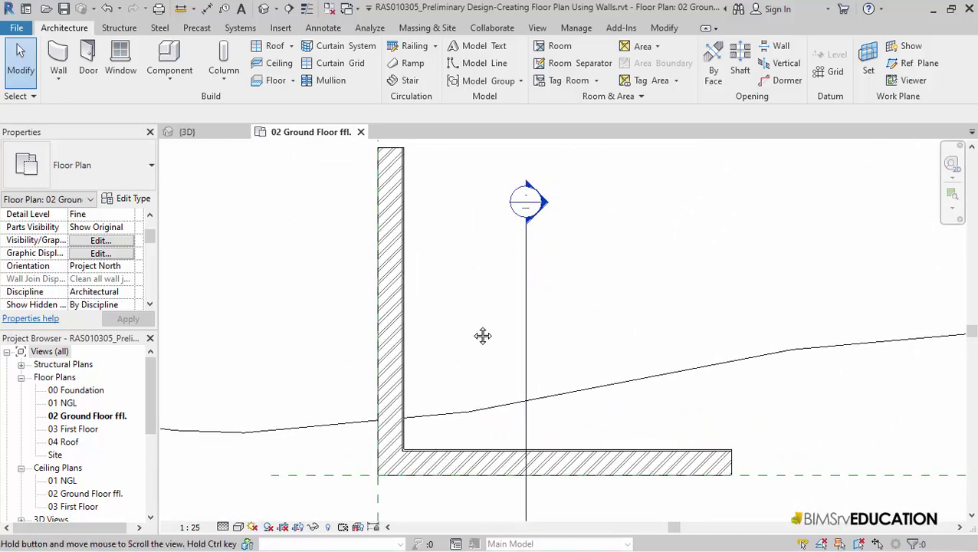
pyautogui.moveTo(482, 335)
pyautogui.mouseDown(button='middle')
pyautogui.moveTo(524, 314)
pyautogui.moveTo(490, 332)
pyautogui.mouseUp(button='middle')
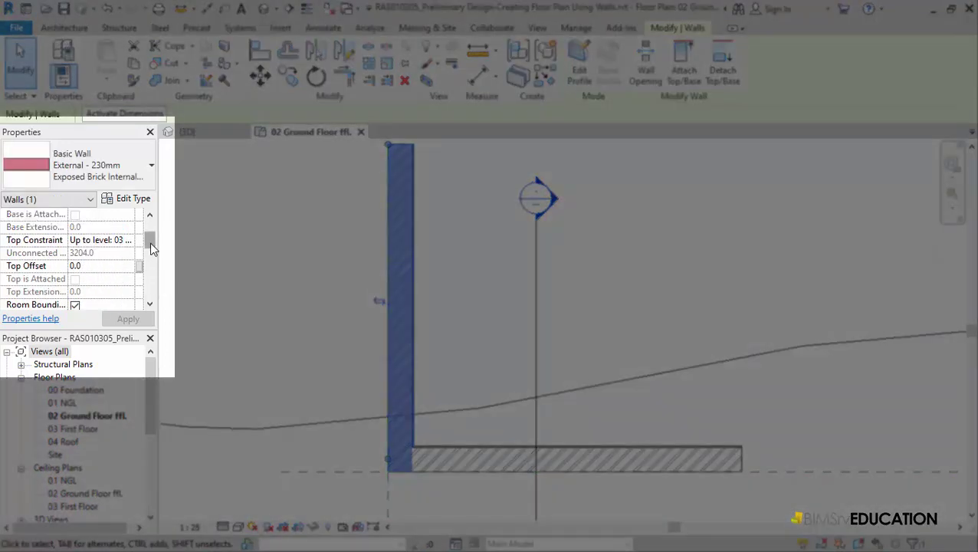
pyautogui.moveTo(153, 245)
pyautogui.mouseDown()
pyautogui.moveTo(156, 226)
pyautogui.moveTo(152, 241)
pyautogui.mouseUp()
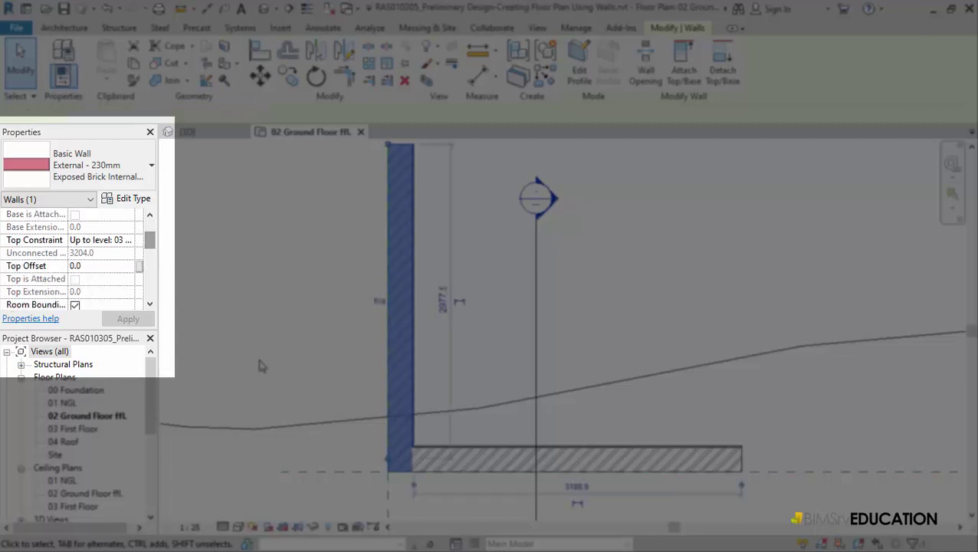
pyautogui.click(149, 304)
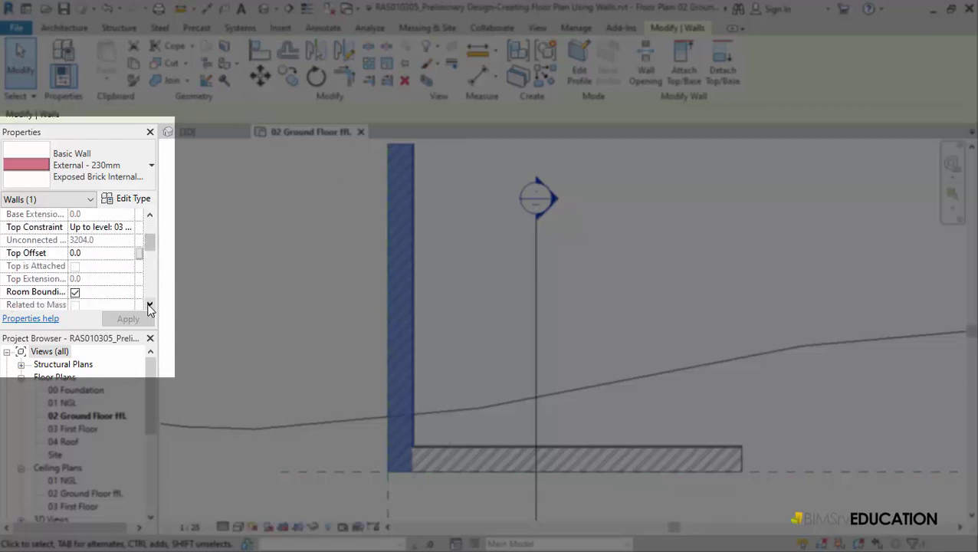
pyautogui.click(149, 304)
pyautogui.click(150, 304)
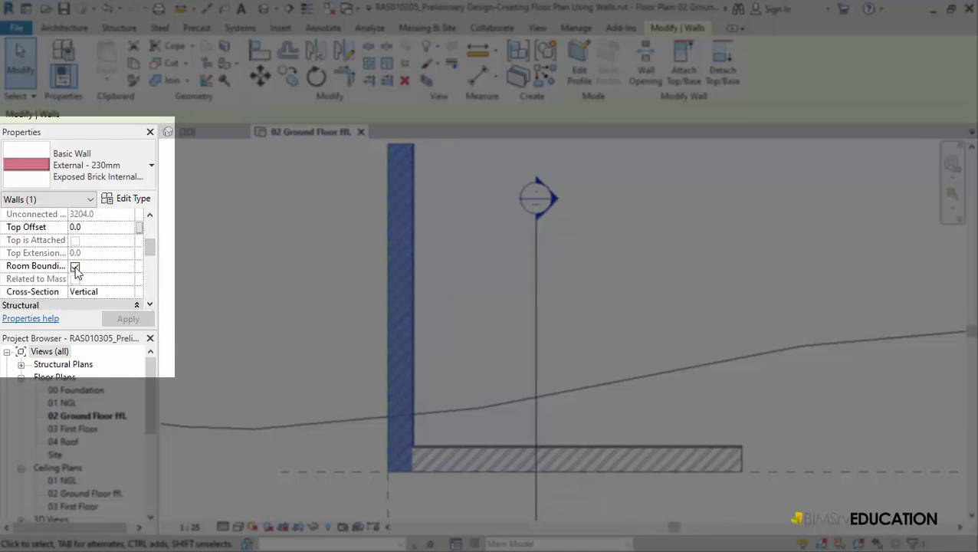
pyautogui.click(149, 304)
pyautogui.click(150, 305)
pyautogui.click(149, 304)
pyautogui.click(149, 304)
pyautogui.click(149, 304)
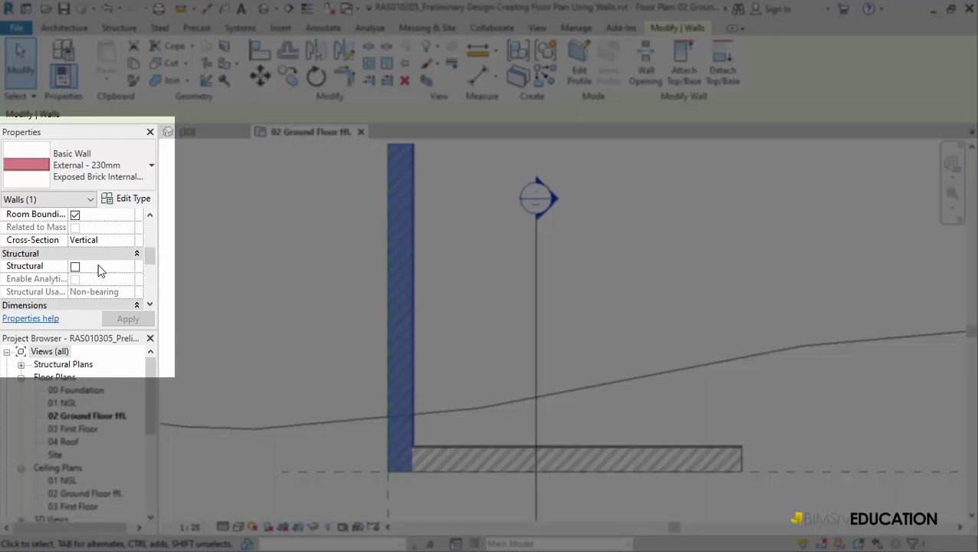
pyautogui.click(149, 305)
pyautogui.click(149, 304)
pyautogui.click(149, 304)
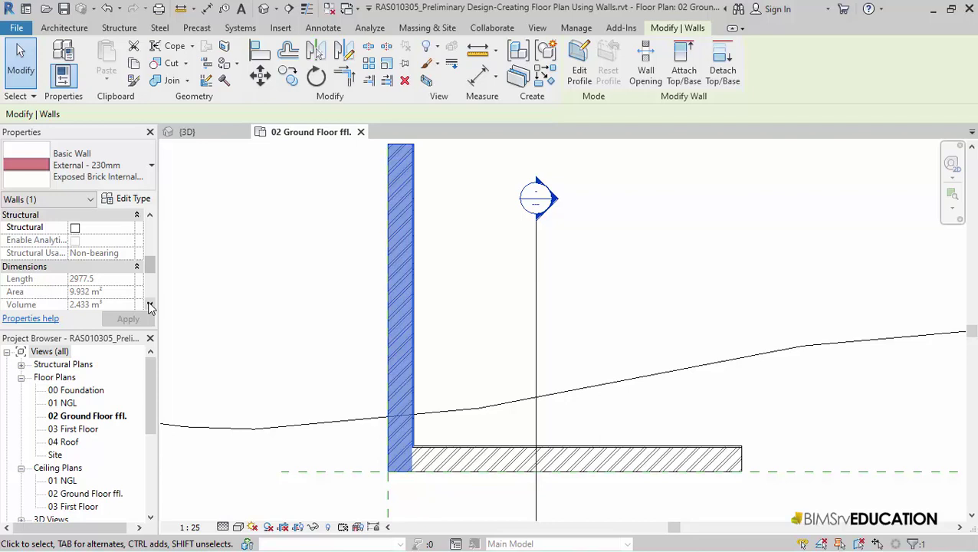
pyautogui.click(151, 306)
pyautogui.click(150, 306)
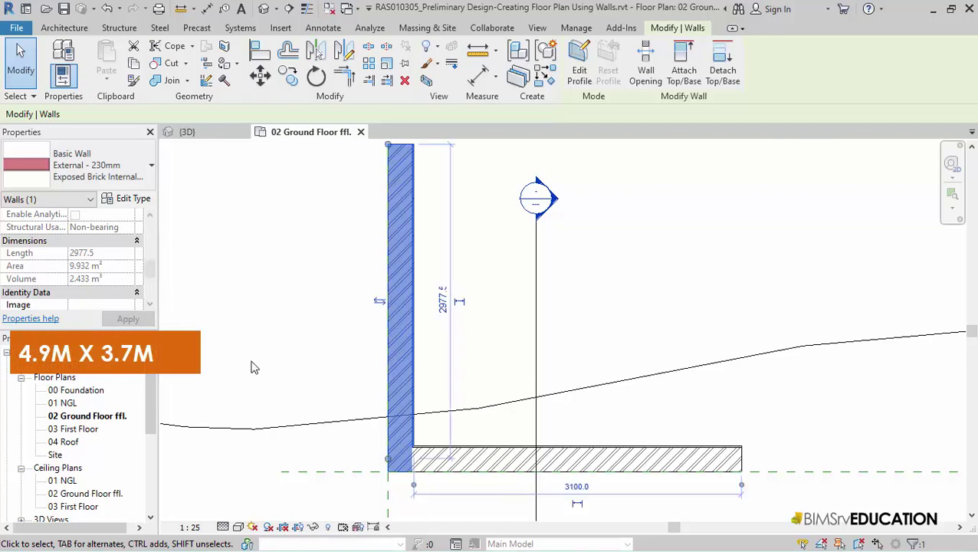
# Select the horizontal external wall and review its dimensions and its base and top constraints
pyautogui.click(319, 376)
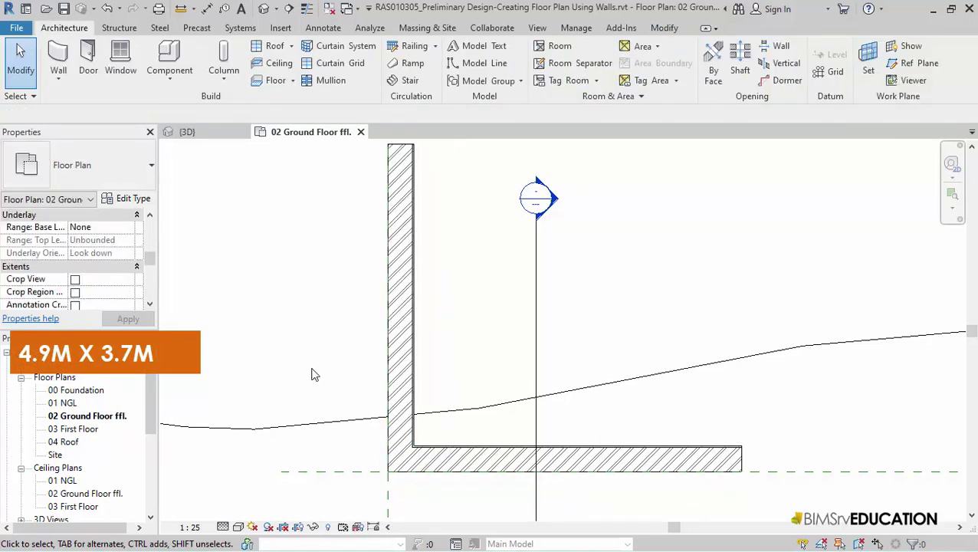
pyautogui.click(474, 458)
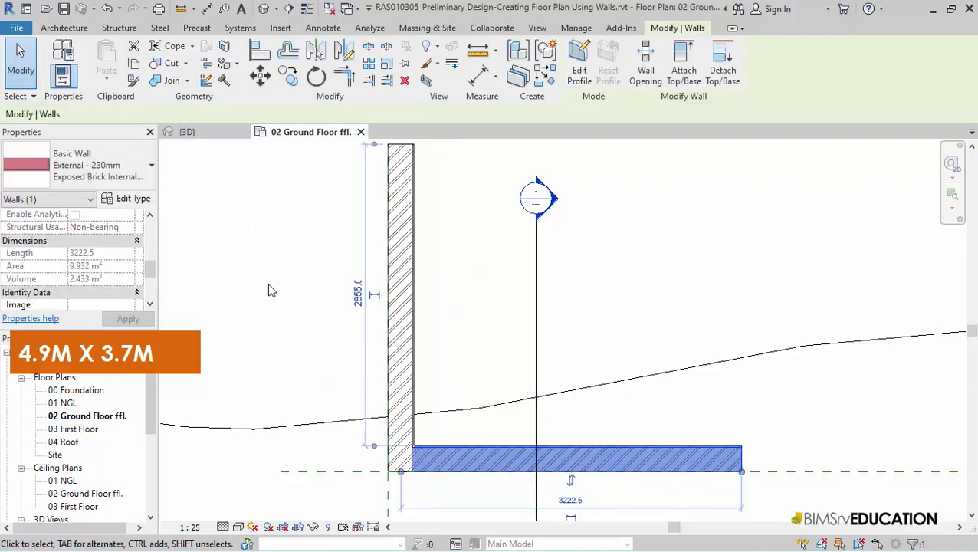
pyautogui.scroll(5, 153, 267)
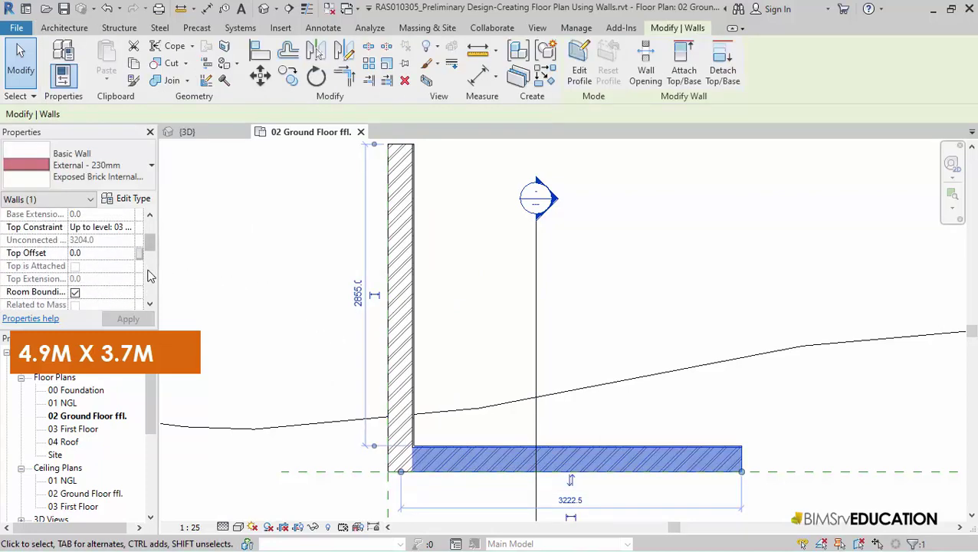
pyautogui.click(268, 367)
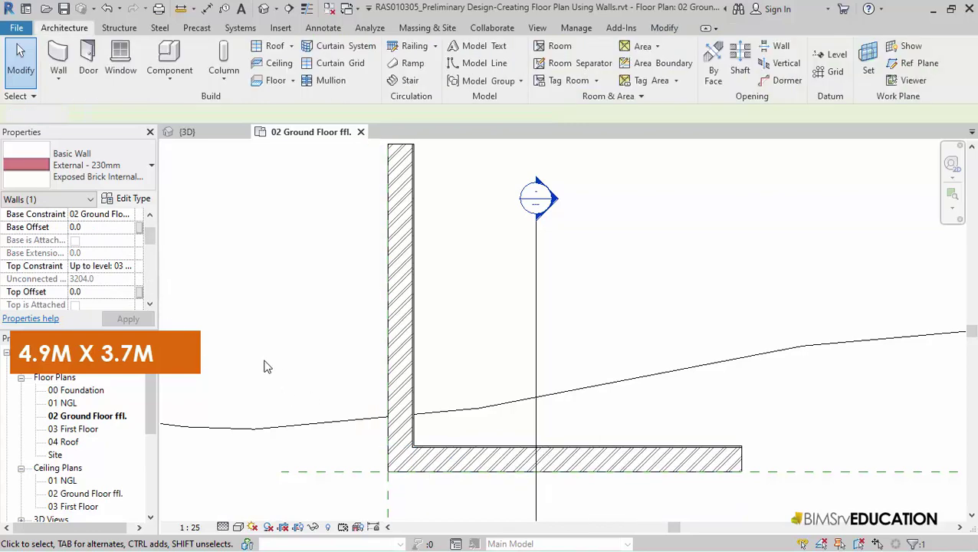
# Create a similar wall from the vertical wall, about 1600 mm long, running horizontally beside its upper end and parallel to the lower wall
pyautogui.click(403, 253)
pyautogui.rightClick(404, 255)
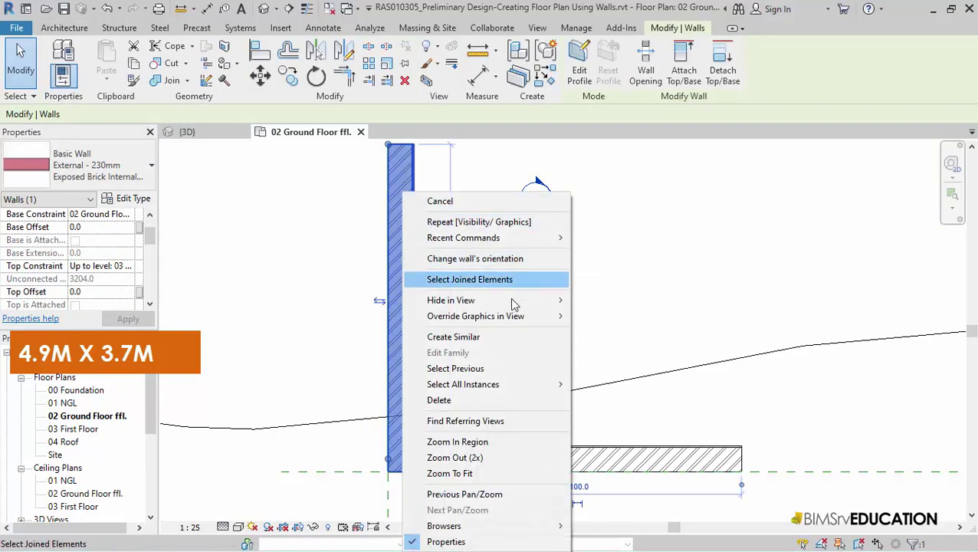
pyautogui.click(480, 337)
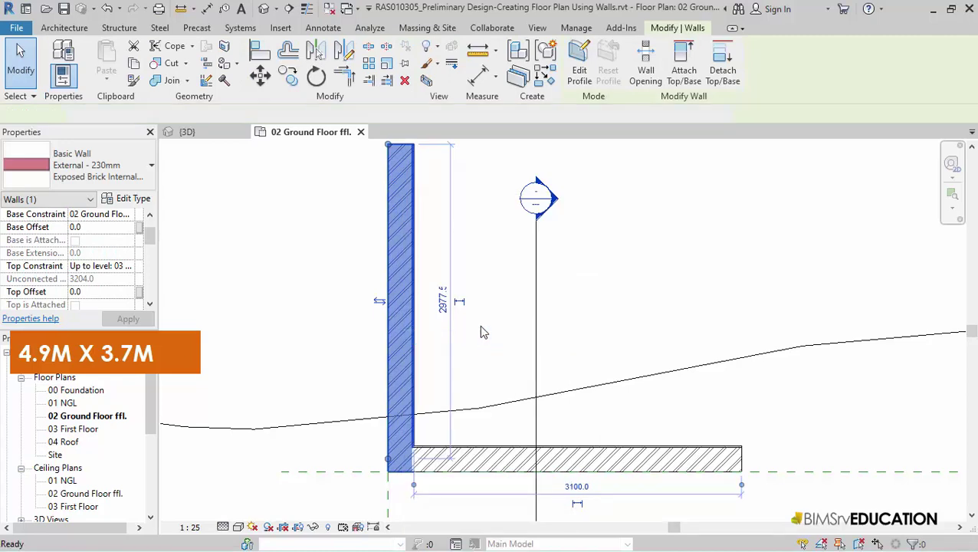
pyautogui.scroll(-1, 480, 303)
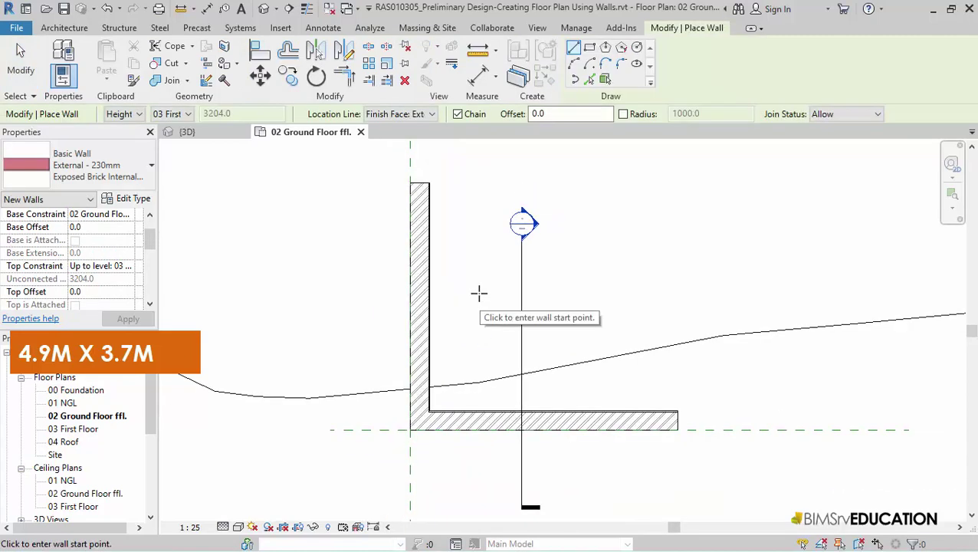
pyautogui.moveTo(465, 191); pyautogui.dragTo(461, 246, button='middle')
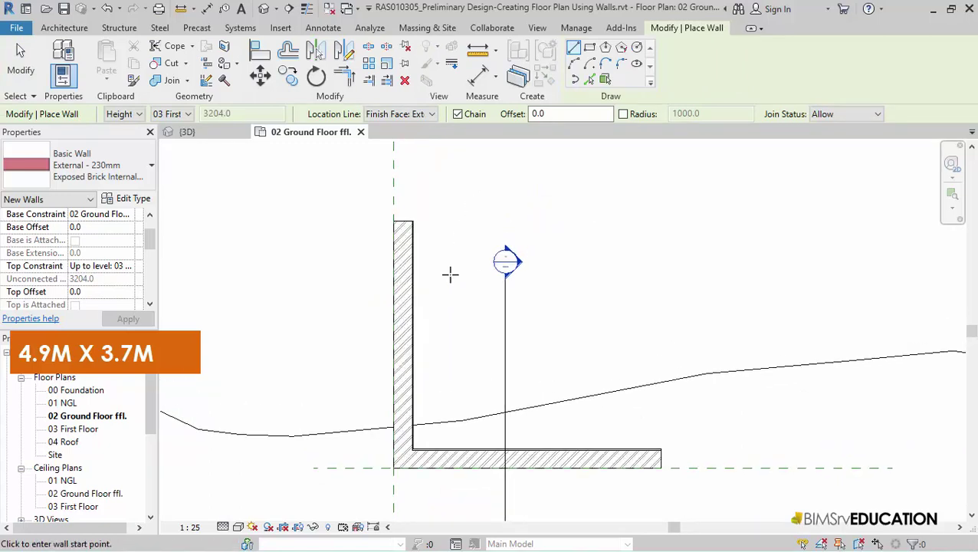
pyautogui.click(440, 226)
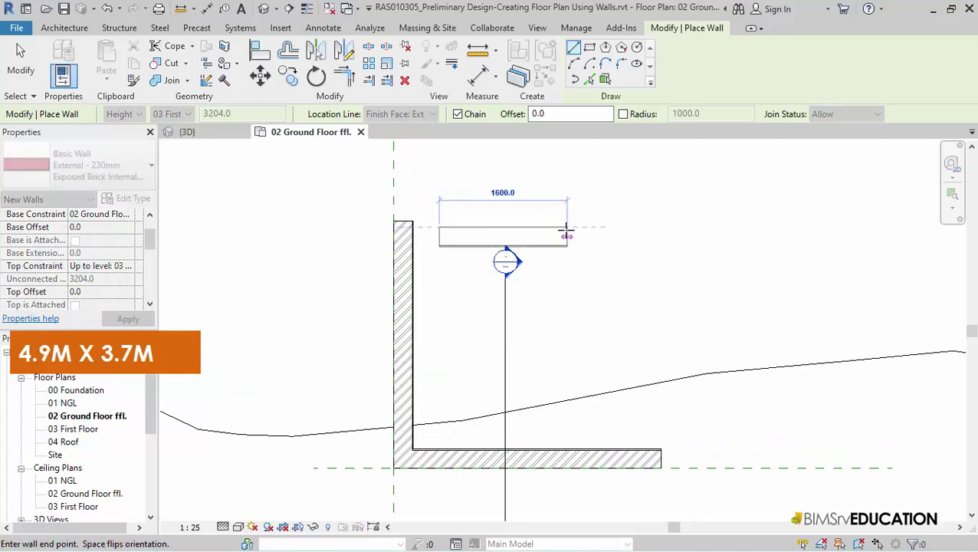
pyautogui.click(565, 227)
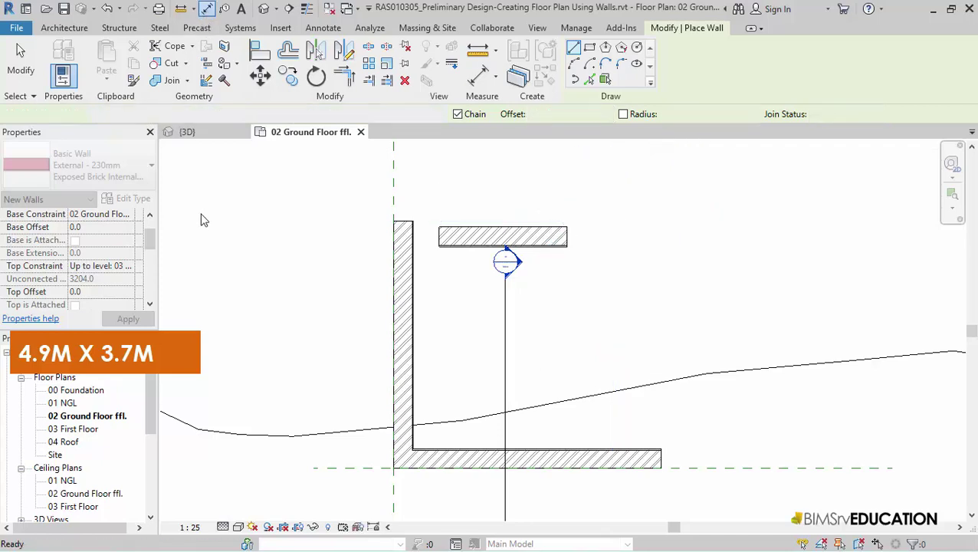
# Place an aligned dimension referencing wall faces between the inner face of the lower wall and the facing side of the new upper wall
pyautogui.press('d')
pyautogui.press('i')
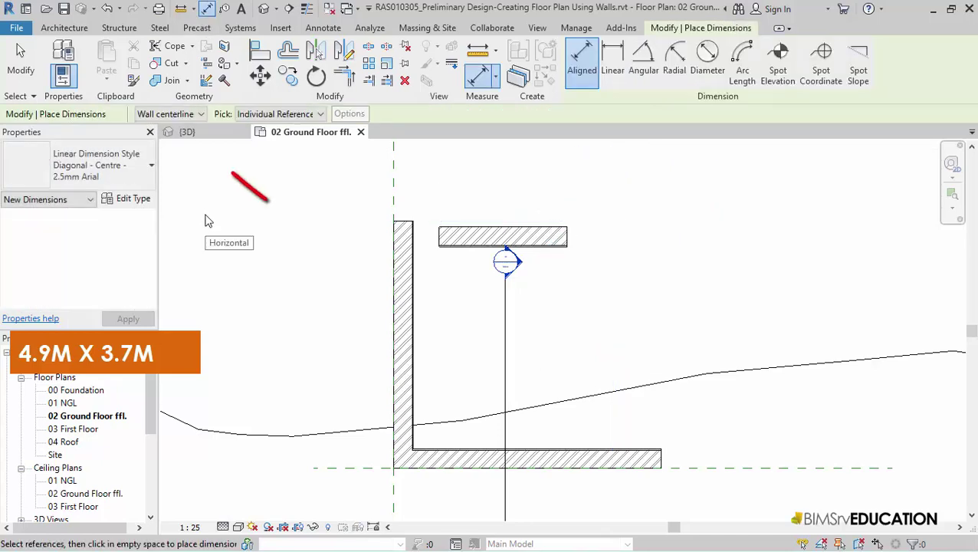
pyautogui.click(201, 115)
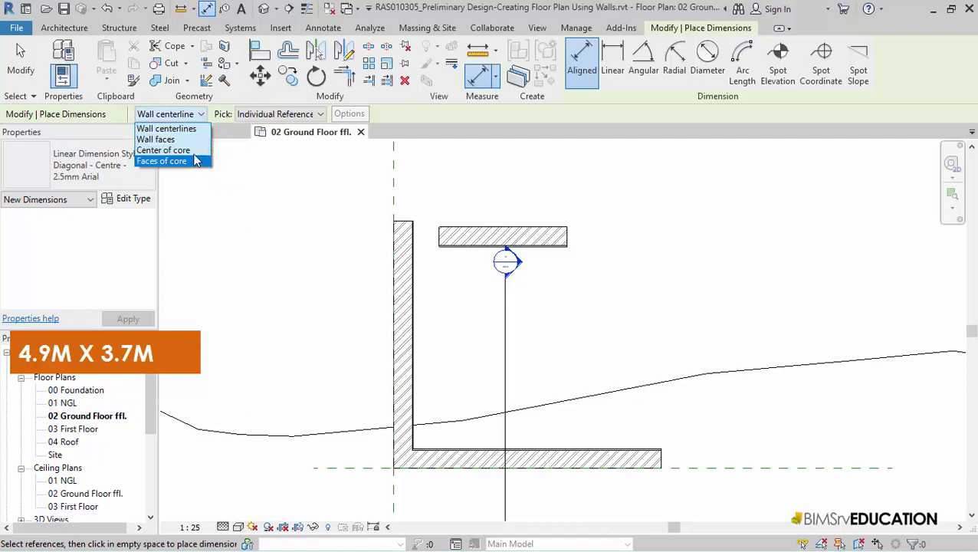
pyautogui.click(187, 140)
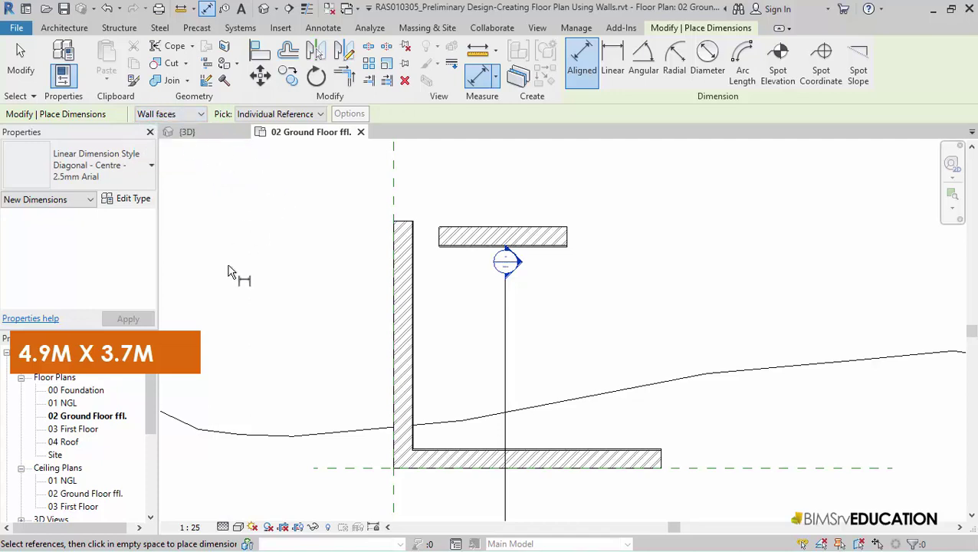
pyautogui.click(439, 450)
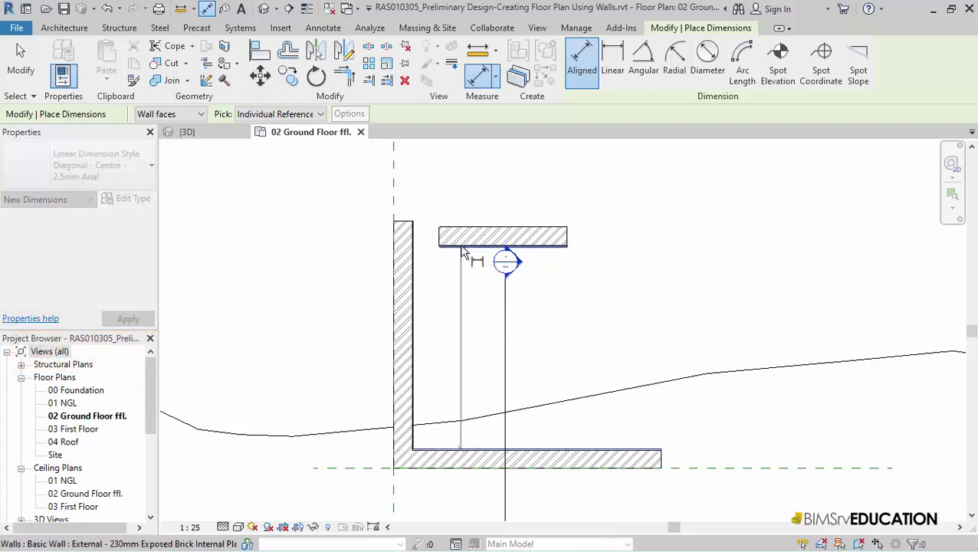
pyautogui.scroll(4, 462, 253)
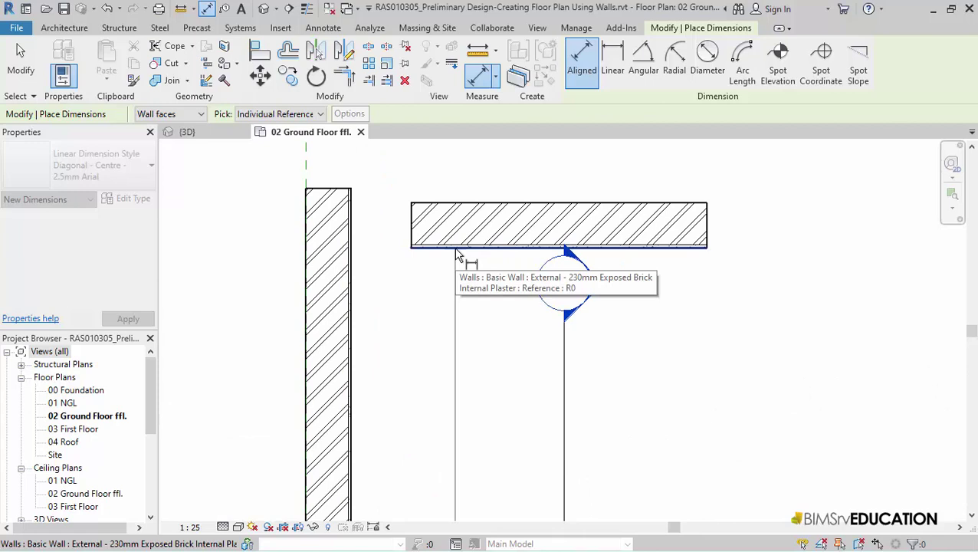
pyautogui.click(457, 250)
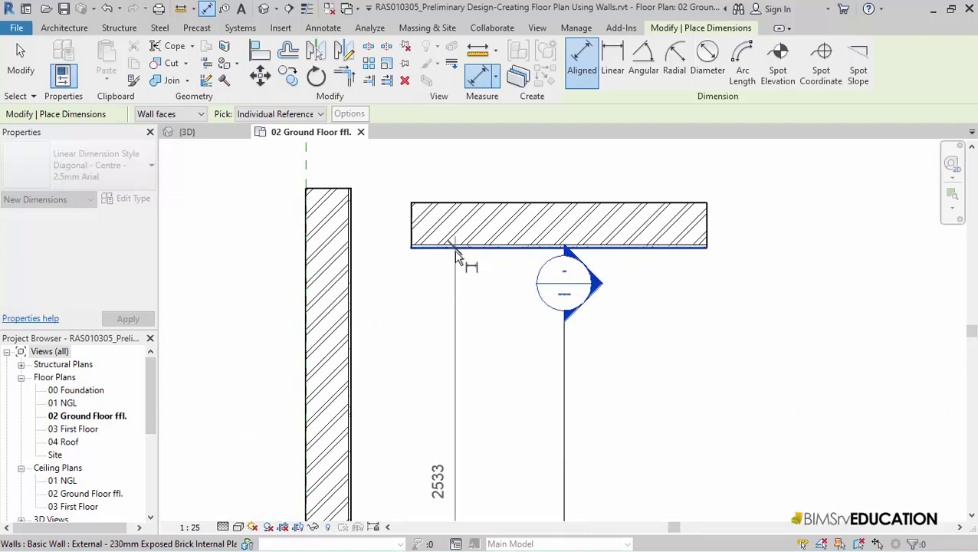
pyautogui.click(460, 293)
pyautogui.scroll(-4, 458, 285)
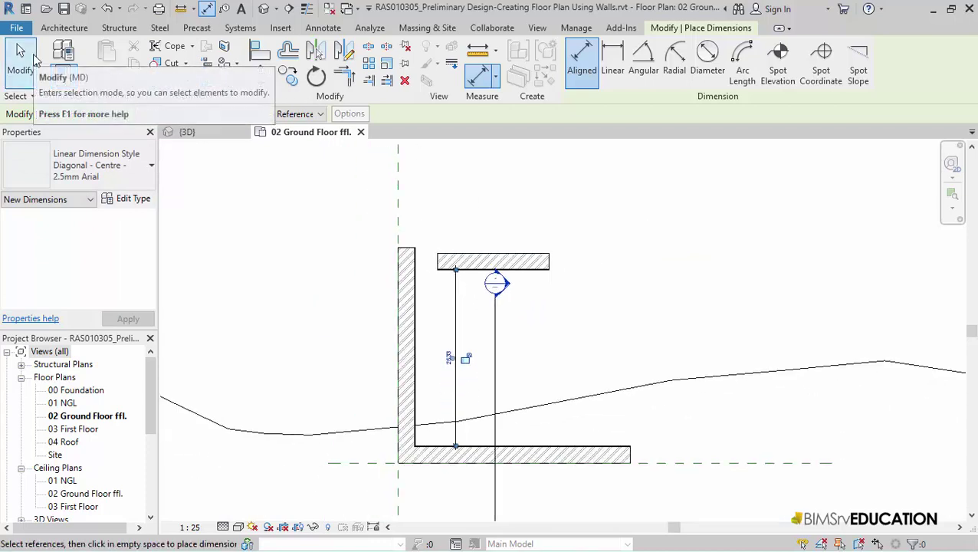
# Select the upper horizontal wall and set its face-to-face dimension from the lower wall to 16'
pyautogui.click(34, 60)
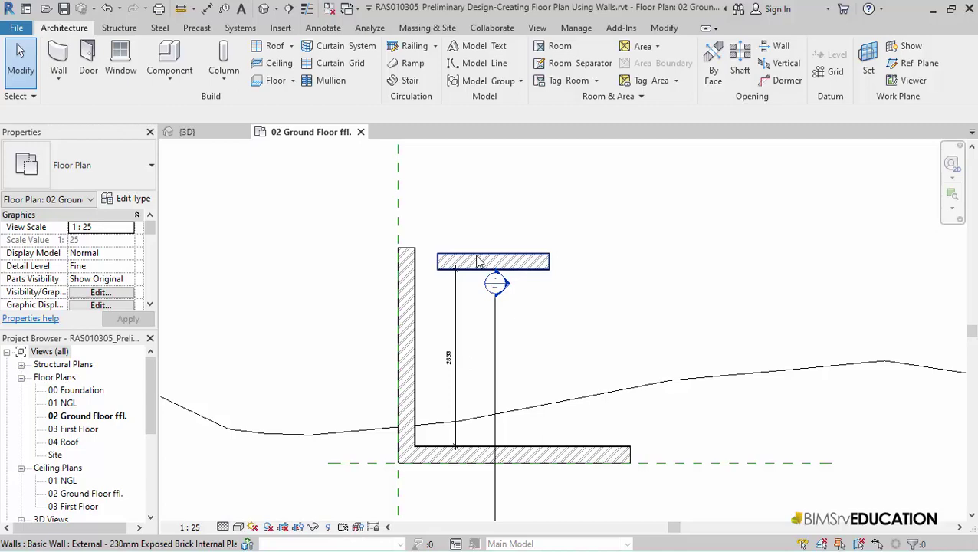
pyautogui.click(477, 262)
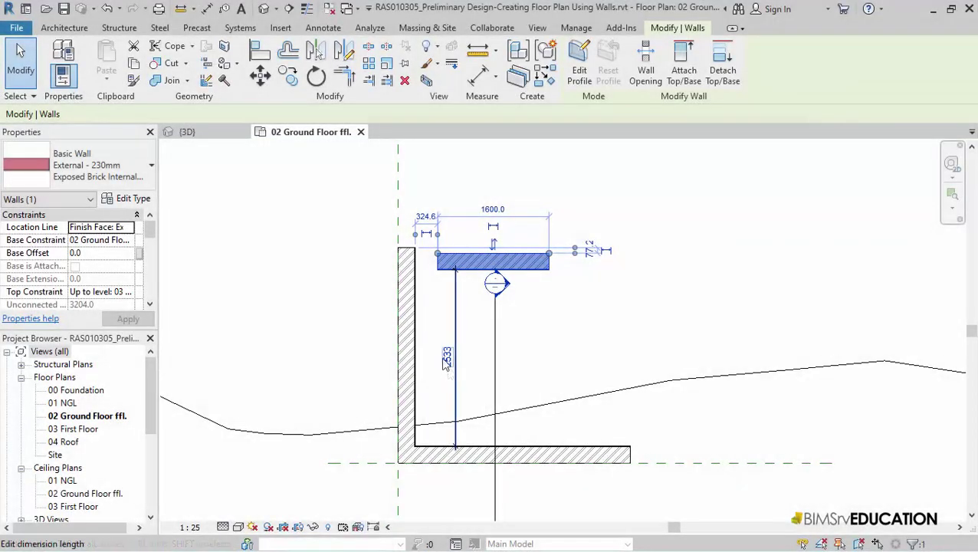
pyautogui.click(446, 360)
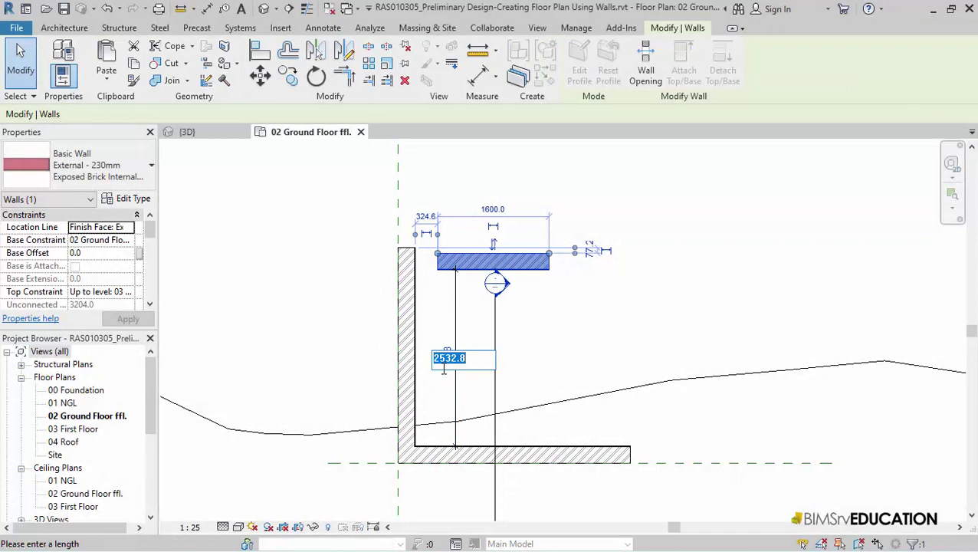
pyautogui.write("16'")
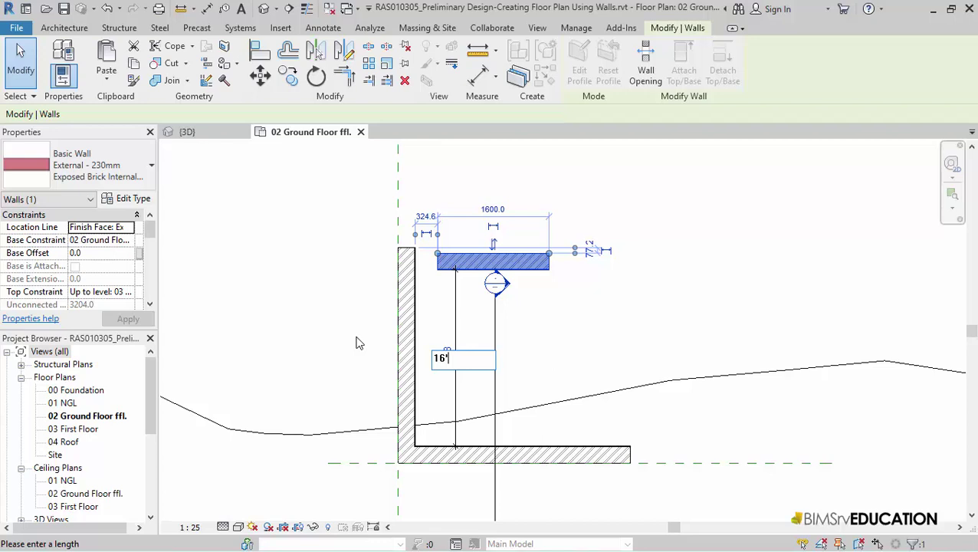
pyautogui.press('Return')
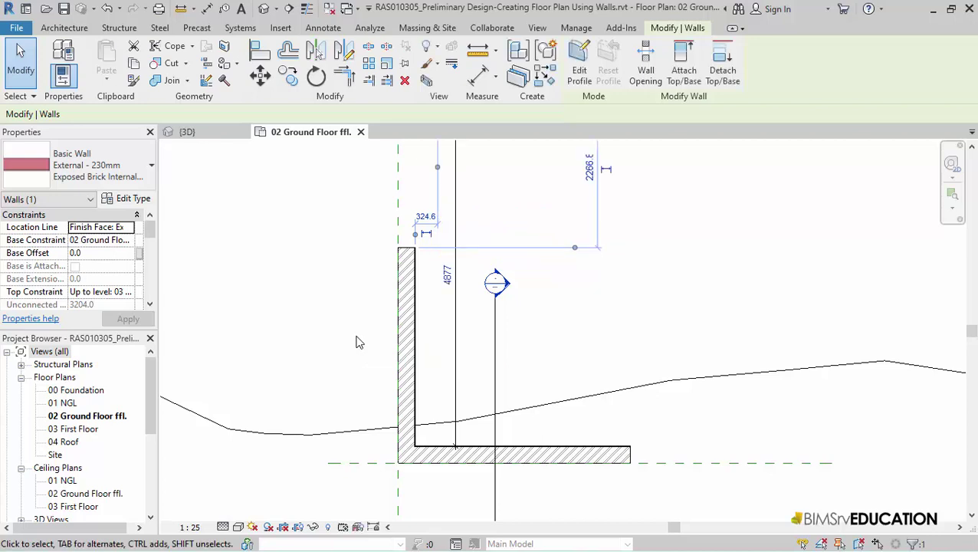
# Set the face-to-face dimension between the lower and upper horizontal walls to 4.9 m by moving the upper wall, then deselect it
pyautogui.scroll(-2, 356, 342)
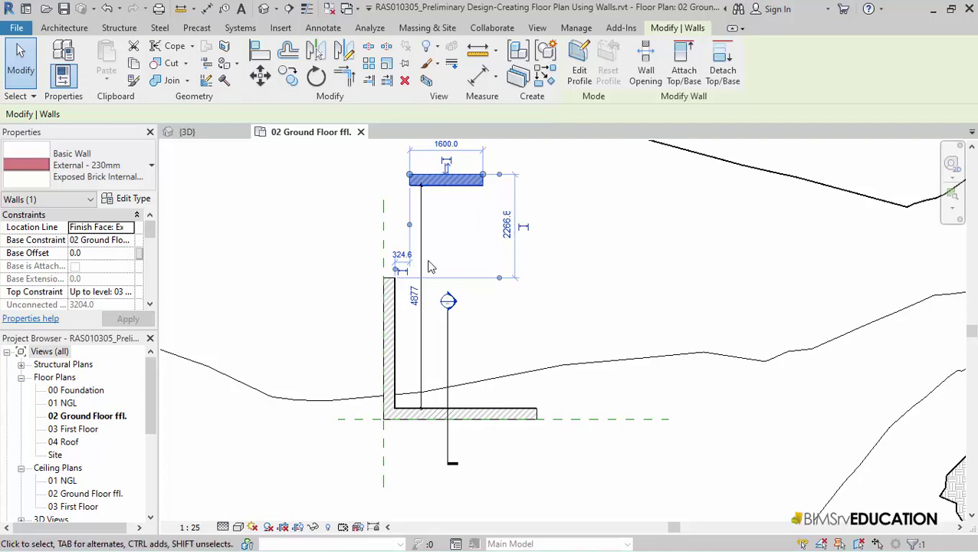
pyautogui.click(414, 299)
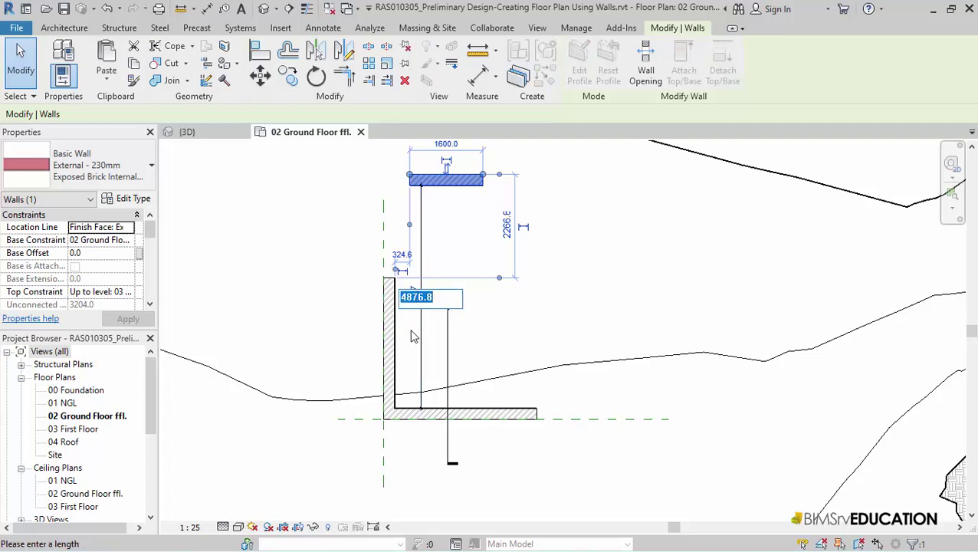
pyautogui.write('4.9m')
pyautogui.press('Return')
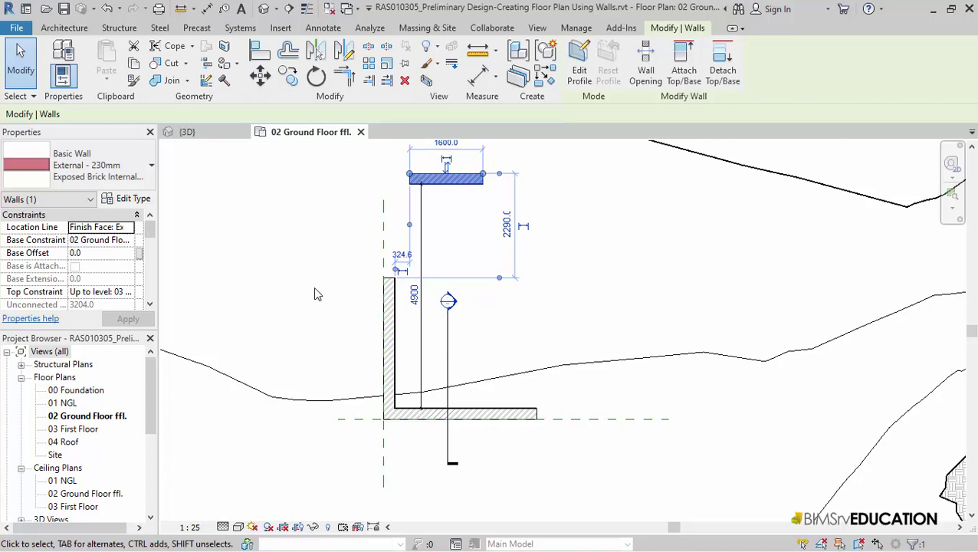
pyautogui.press('Escape')
# Create a similar wall from the existing vertical wall, drawn vertically about 2700 mm long beyond the upper wall's free end
pyautogui.scroll(2, 425, 326)
pyautogui.scroll(3, 427, 330)
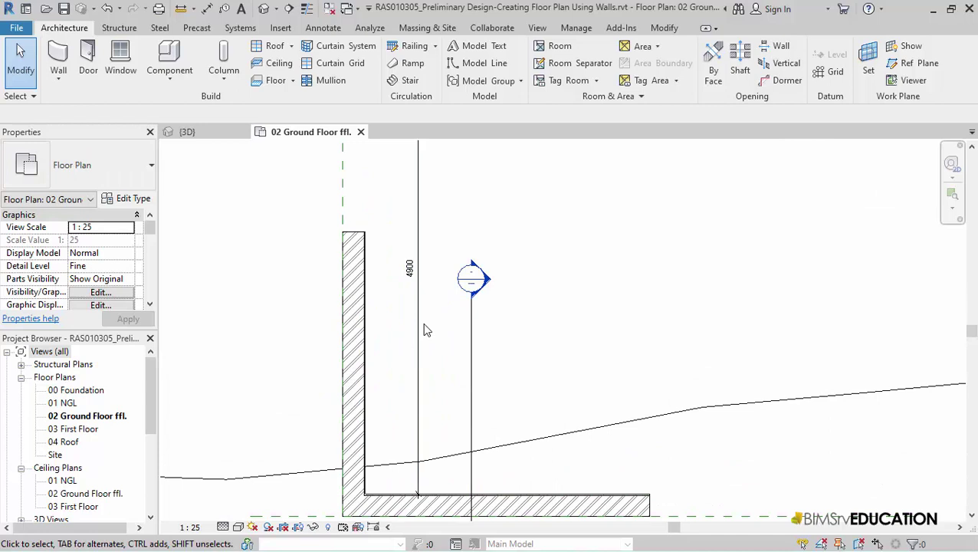
pyautogui.click(363, 358)
pyautogui.rightClick(362, 358)
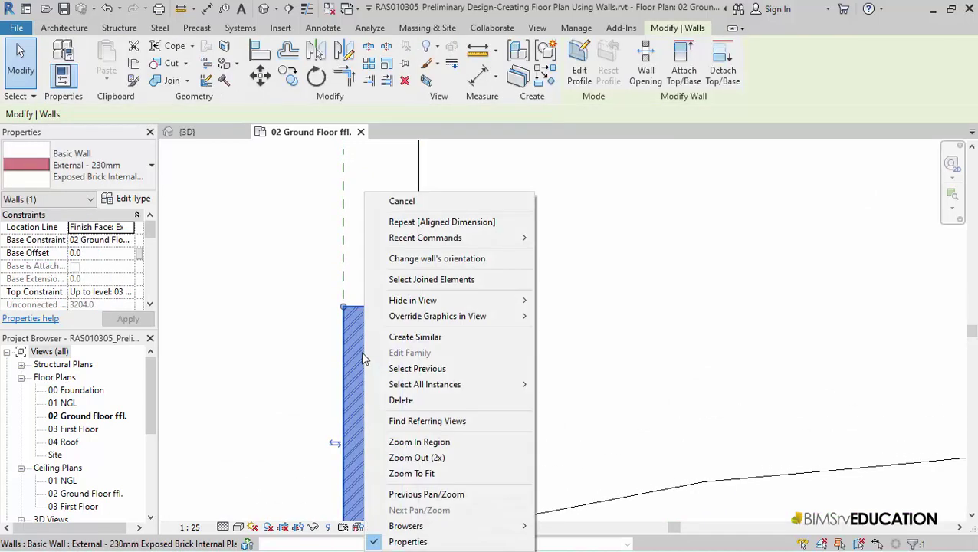
pyautogui.click(426, 337)
pyautogui.scroll(-2, 492, 369)
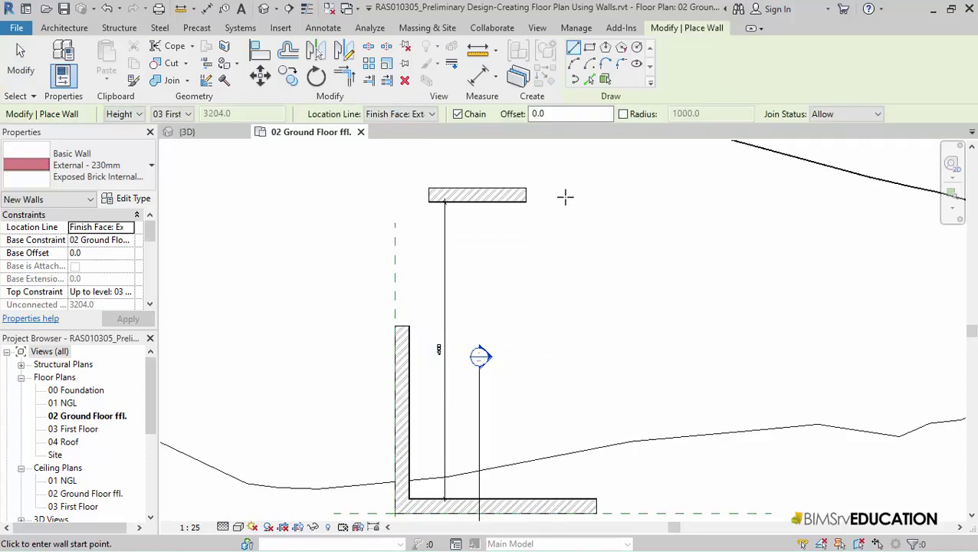
pyautogui.click(565, 197)
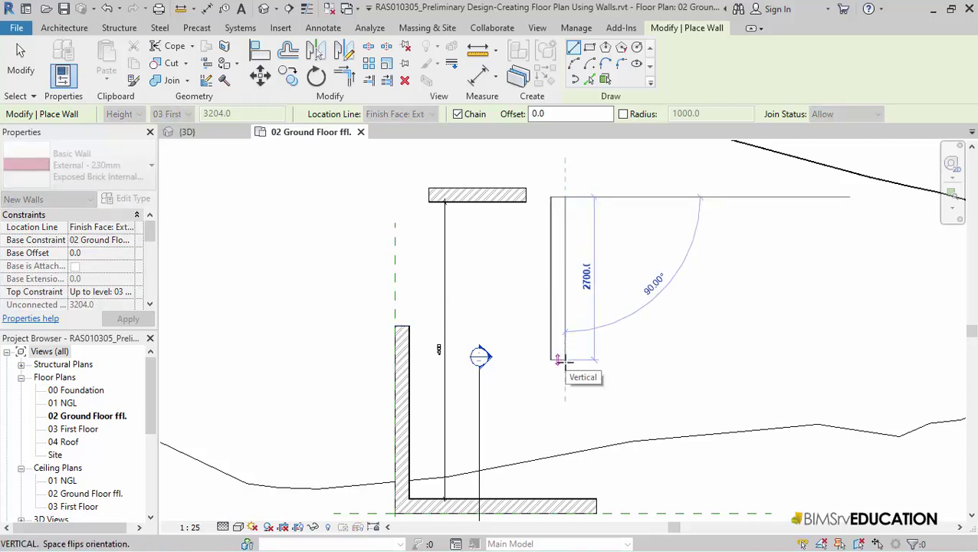
pyautogui.click(560, 360)
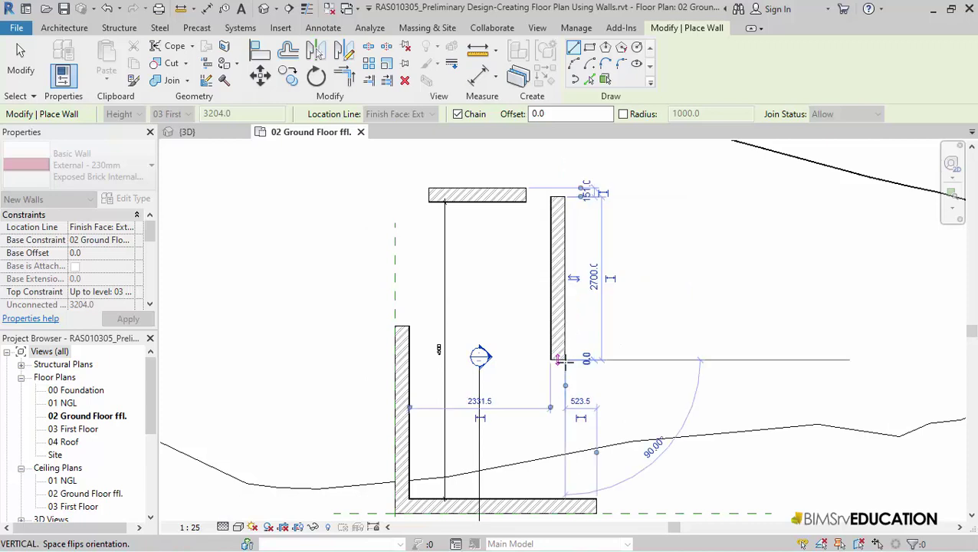
# Place an aligned dimension referencing wall faces between the inner faces of the two vertical walls
pyautogui.click(206, 9)
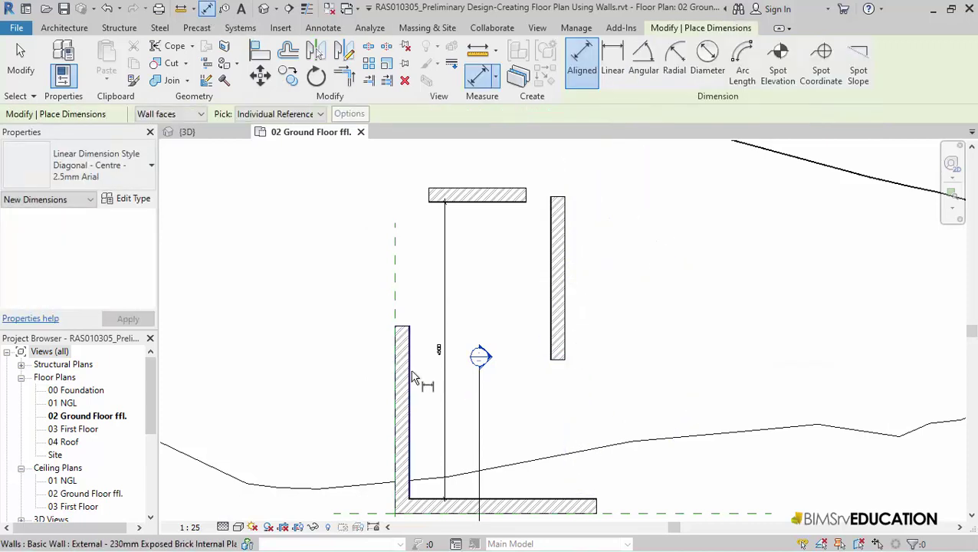
pyautogui.click(410, 384)
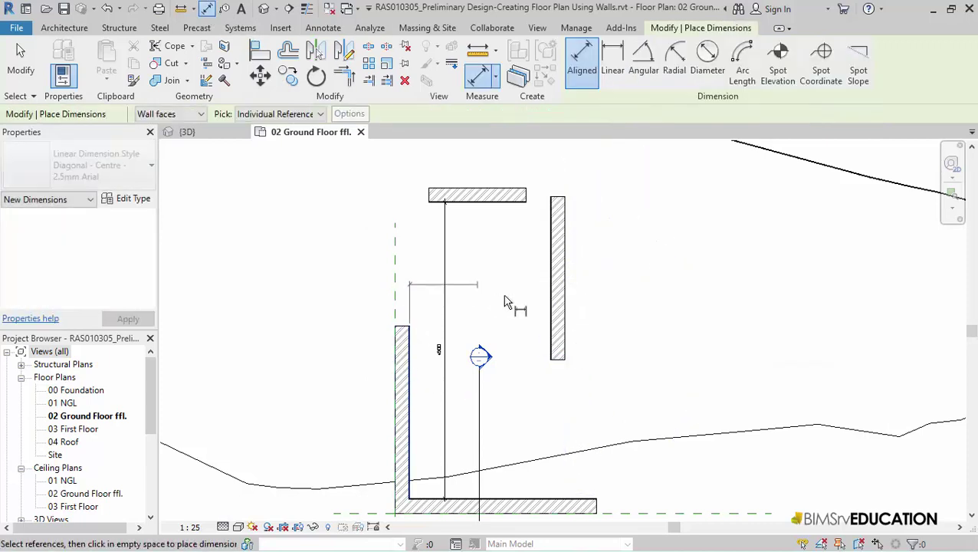
pyautogui.click(549, 299)
pyautogui.scroll(3, 529, 310)
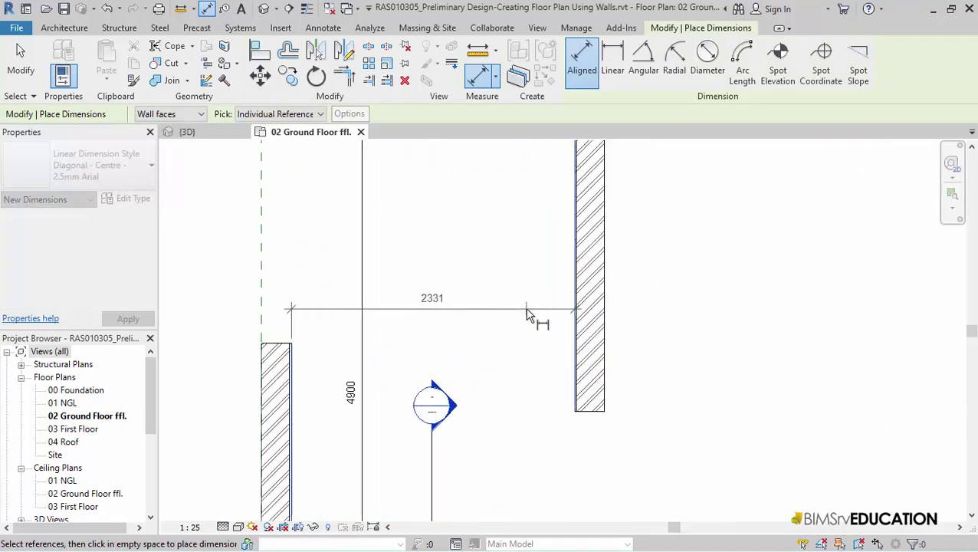
pyautogui.scroll(1, 527, 314)
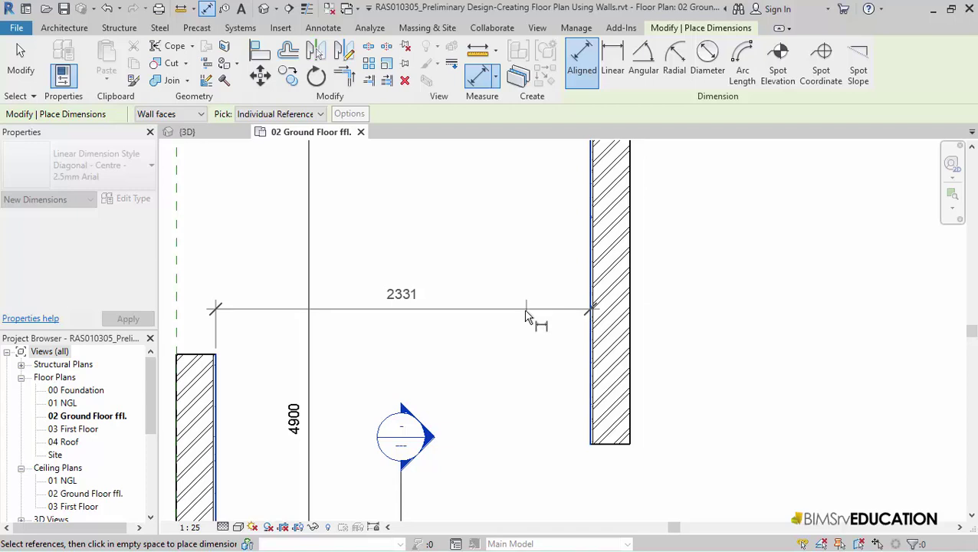
pyautogui.click(528, 315)
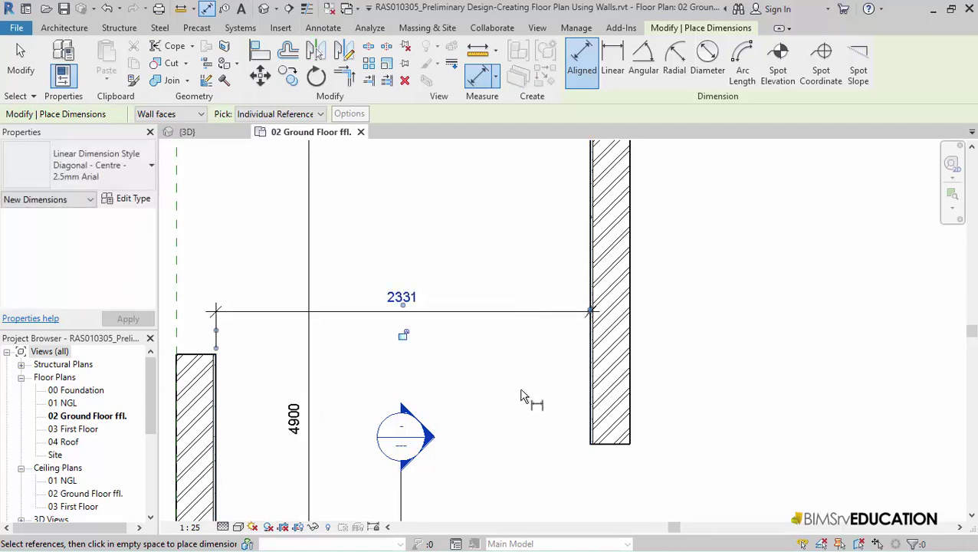
# Add a second aligned dimension between the two vertical walls, referencing faces of core, above the wall-face dimension
pyautogui.click(200, 115)
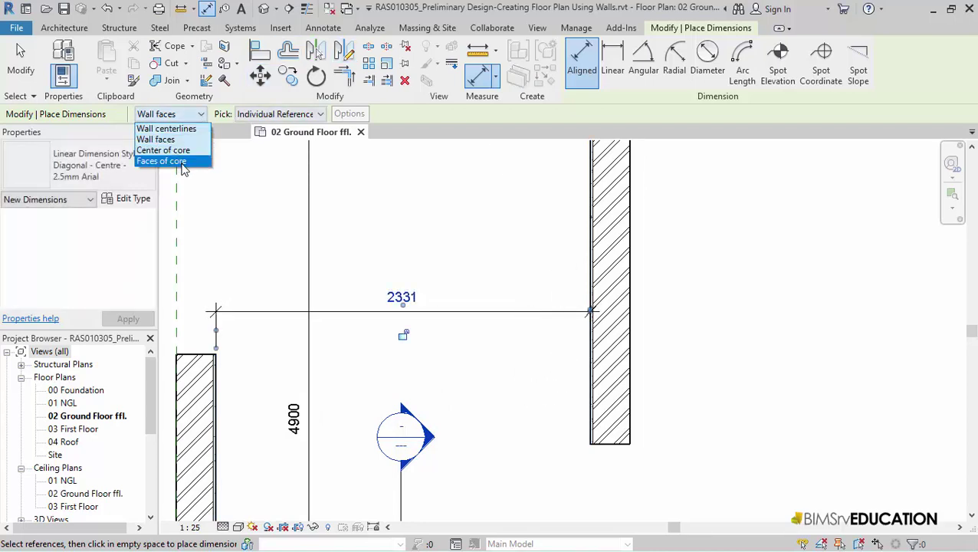
pyautogui.click(183, 162)
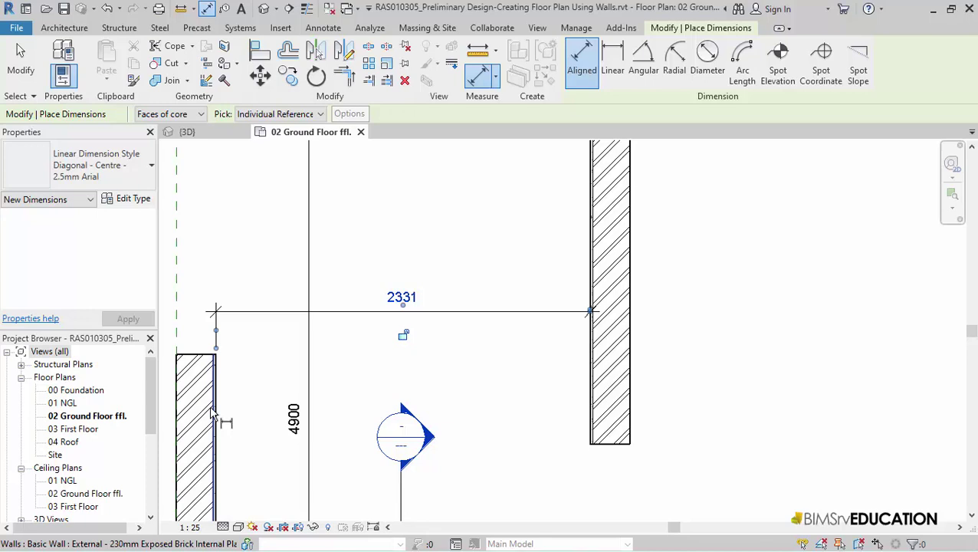
pyautogui.click(212, 413)
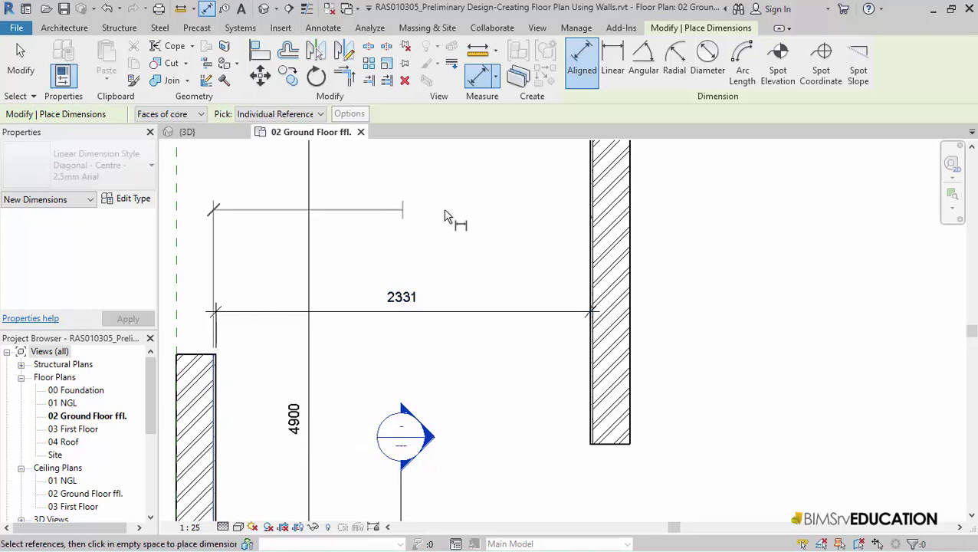
pyautogui.click(603, 238)
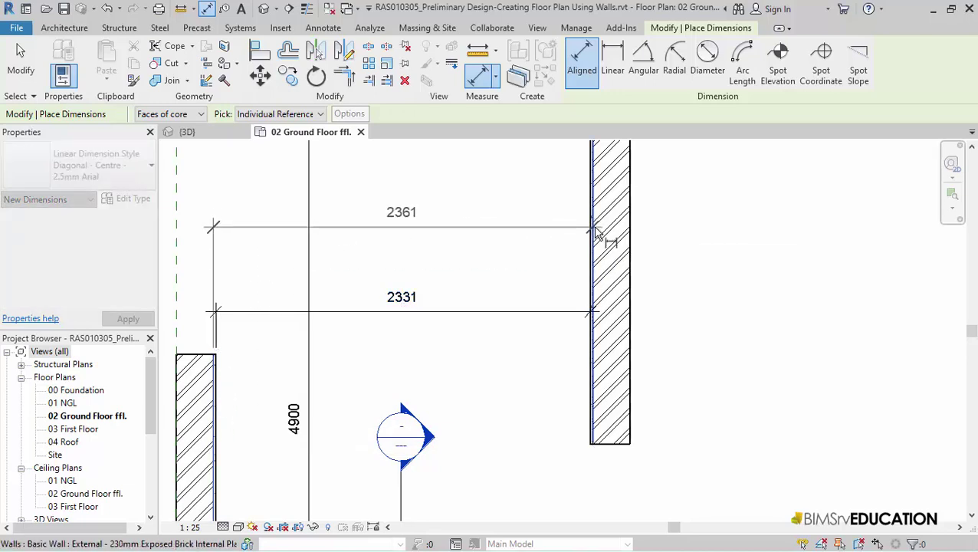
pyautogui.click(450, 232)
pyautogui.scroll(-2, 457, 261)
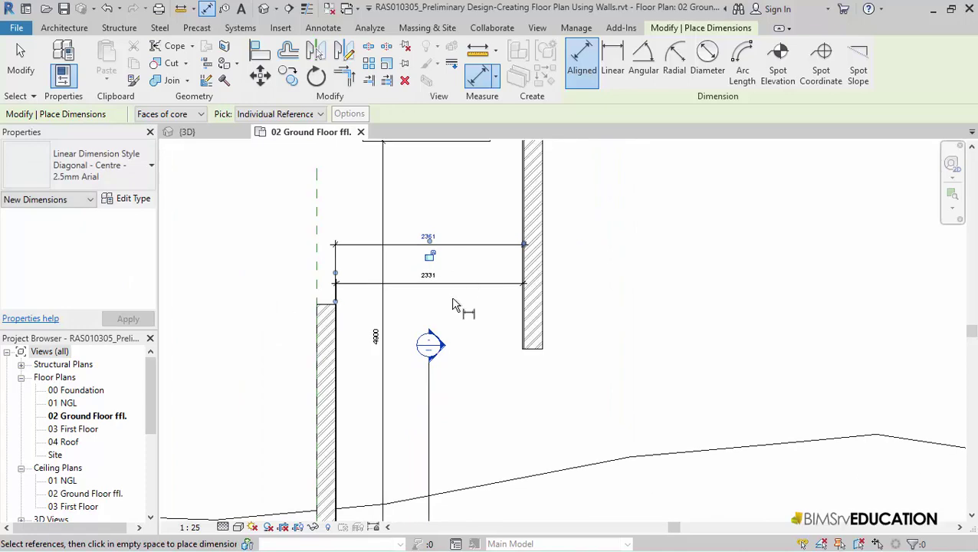
pyautogui.moveTo(456, 305); pyautogui.dragTo(413, 321, button='middle')
pyautogui.press('Escape')
pyautogui.press('Escape')
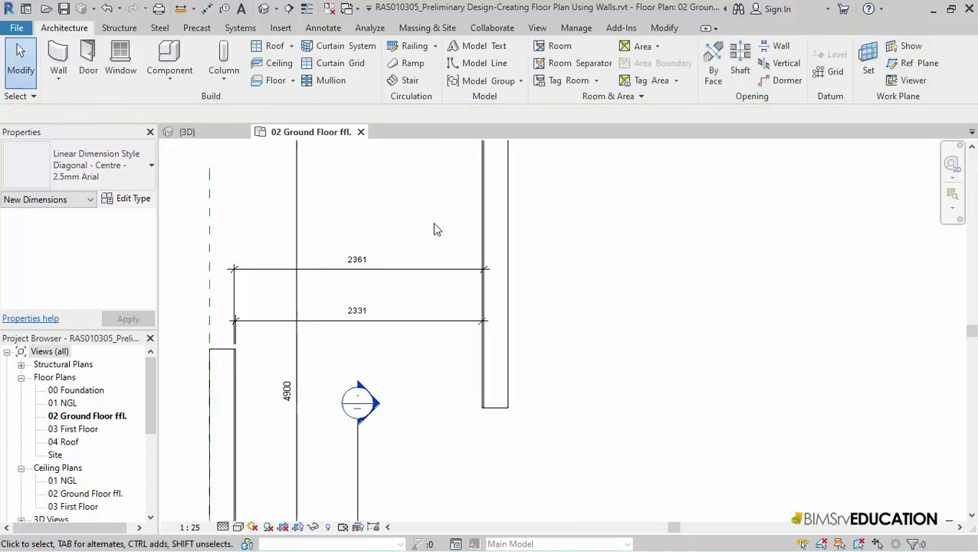
# Select the new vertical wall and set its core-face dimension from the opposite wall to 12'
pyautogui.scroll(4, 433, 222)
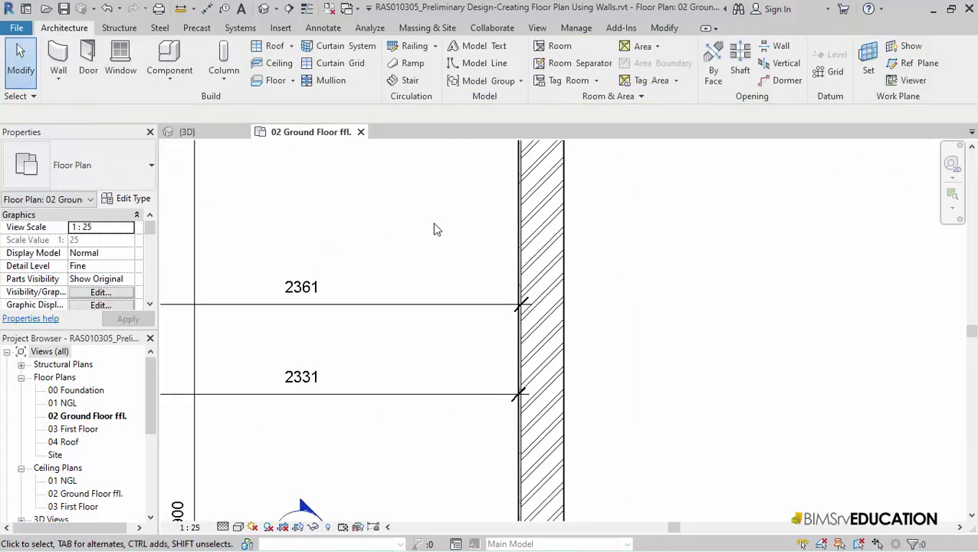
pyautogui.click(564, 201)
pyautogui.click(303, 292)
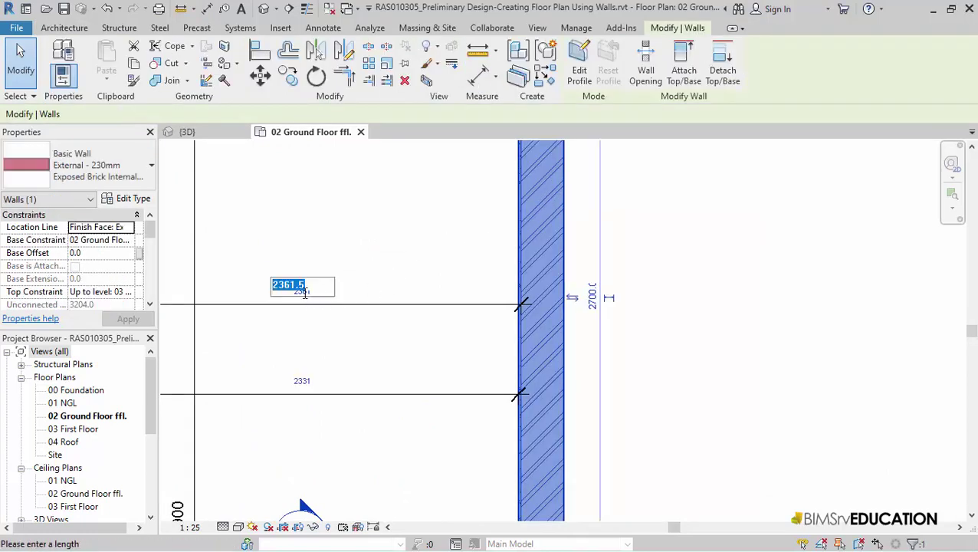
pyautogui.write("12'")
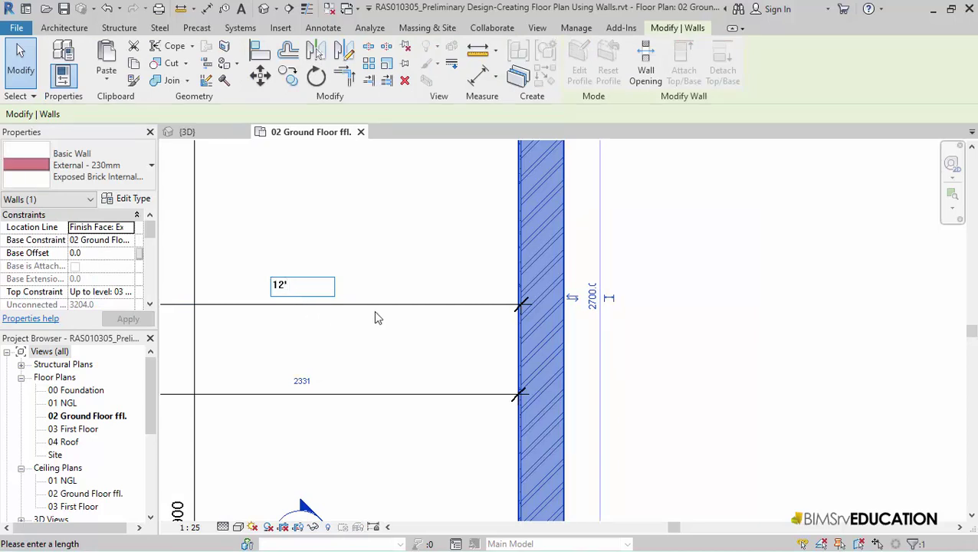
pyautogui.press('Return')
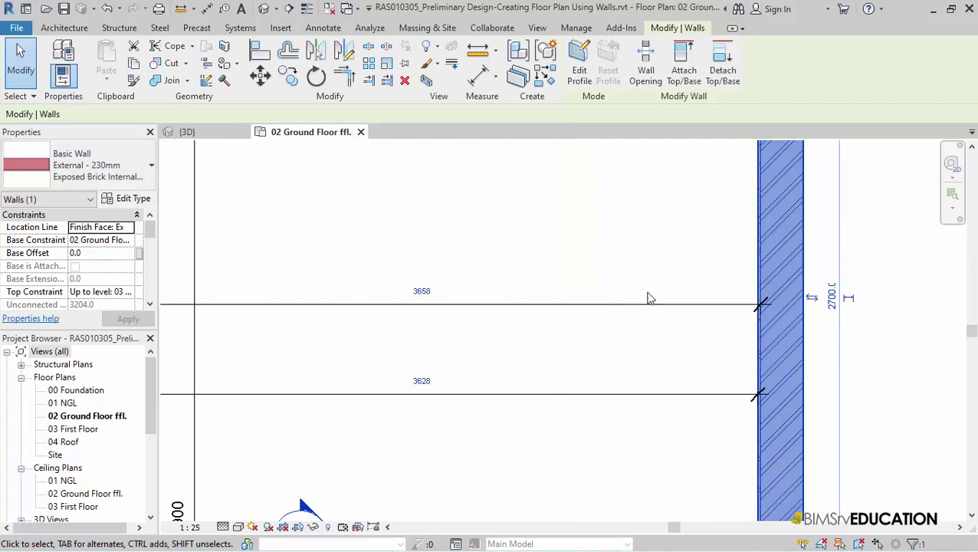
# Set the core-face dimension between the two vertical walls to 3700 mm and clear the wall selection
pyautogui.click(432, 292)
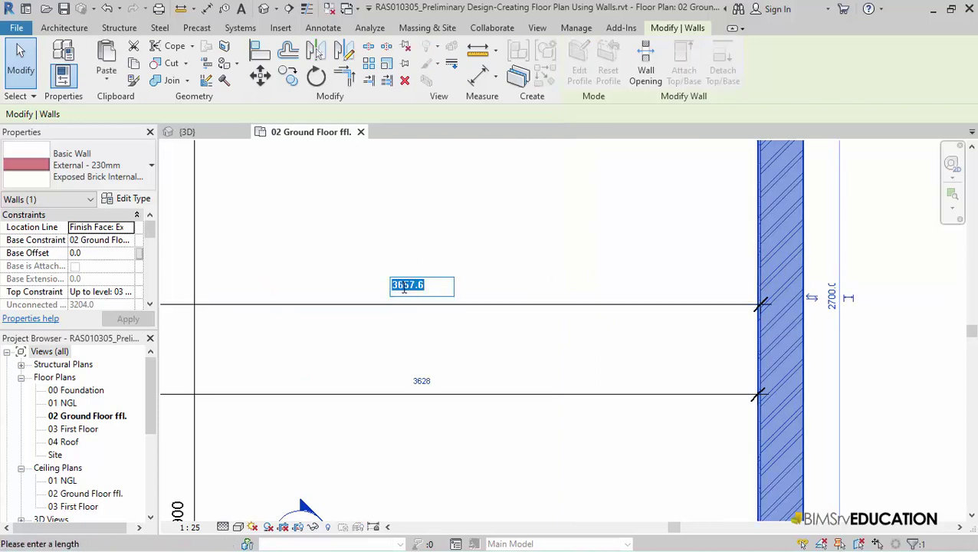
pyautogui.moveTo(397, 288); pyautogui.dragTo(436, 280)
pyautogui.write('700')
pyautogui.press('Return')
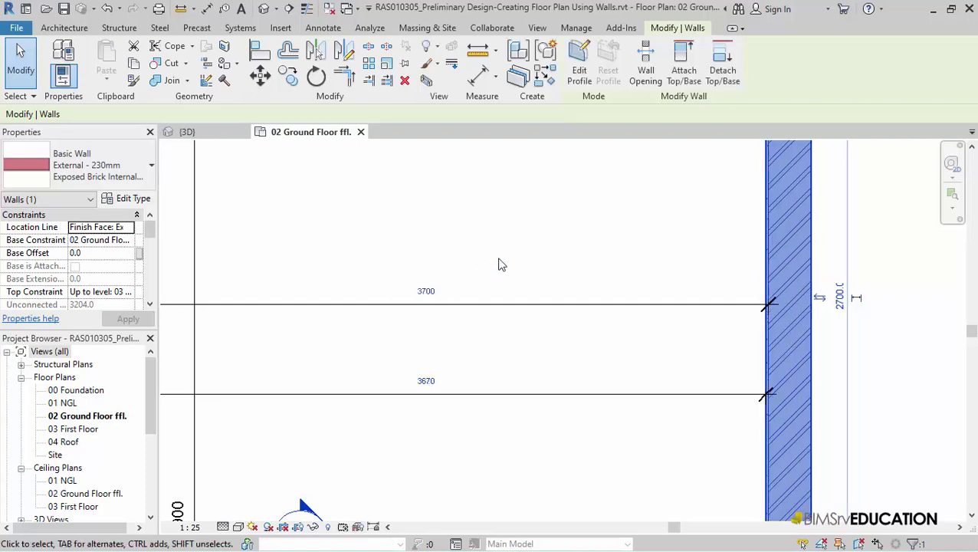
pyautogui.click(499, 265)
pyautogui.scroll(-2, 498, 359)
pyautogui.scroll(-1, 498, 359)
pyautogui.click(636, 308)
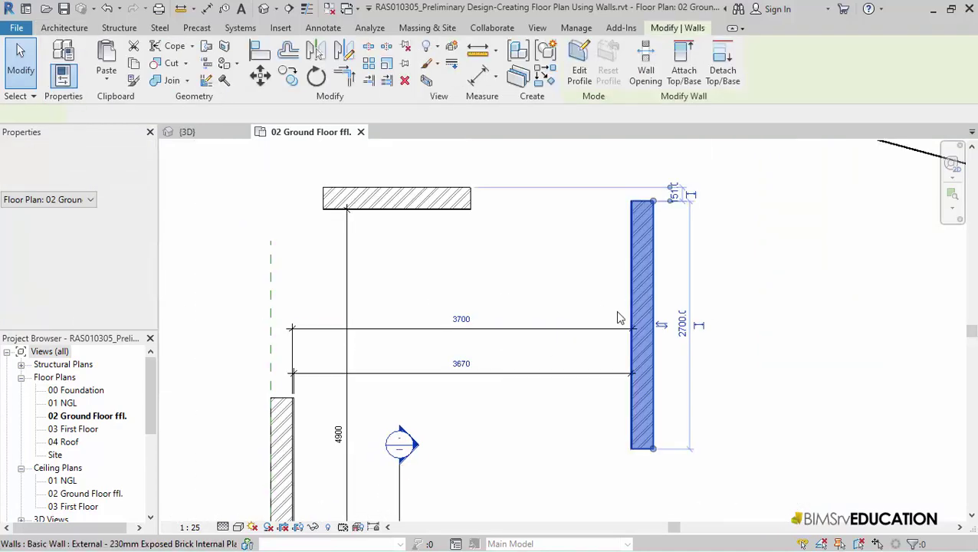
pyautogui.click(504, 411)
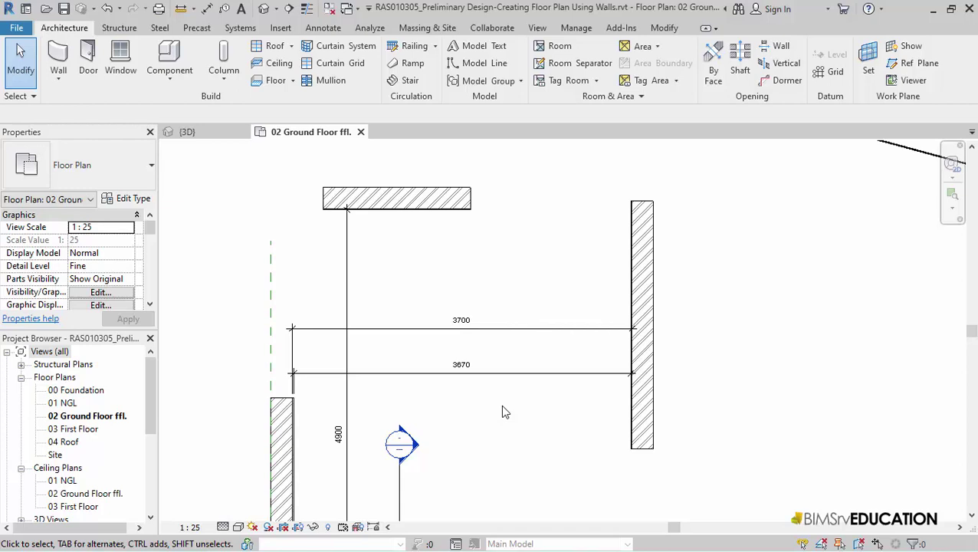
# Delete the wall-face dimension between the two vertical walls, keeping the core-face dimension above it
pyautogui.scroll(-2, 503, 412)
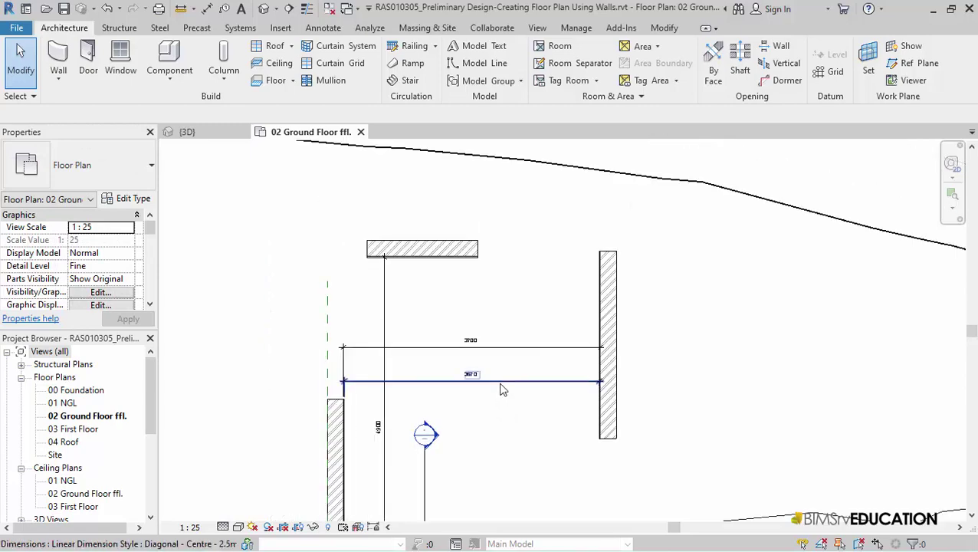
pyautogui.click(503, 390)
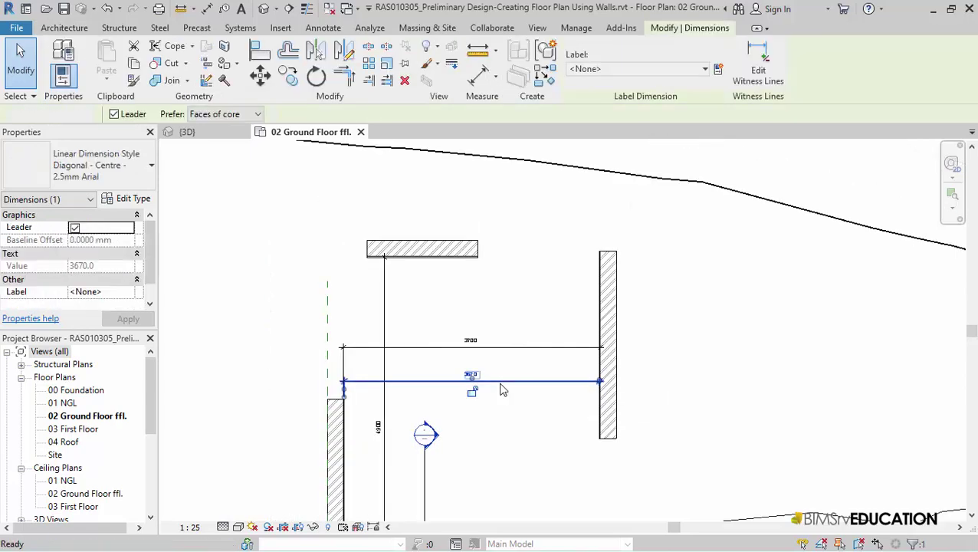
pyautogui.press('Delete')
pyautogui.scroll(3, 414, 256)
pyautogui.scroll(3, 368, 291)
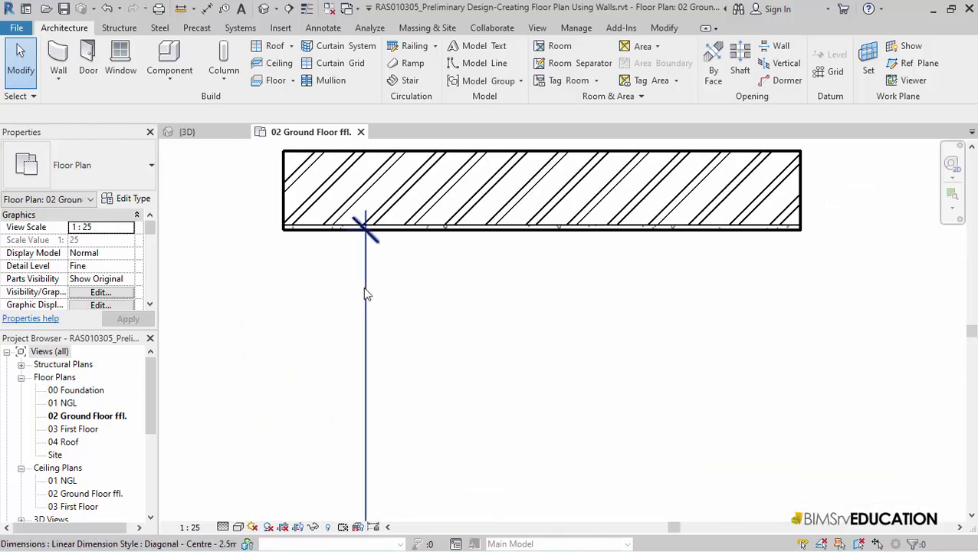
# Move the vertical dimension's upper witness line from the wall face to the core face of the upper horizontal wall
pyautogui.click(366, 294)
pyautogui.scroll(3, 363, 234)
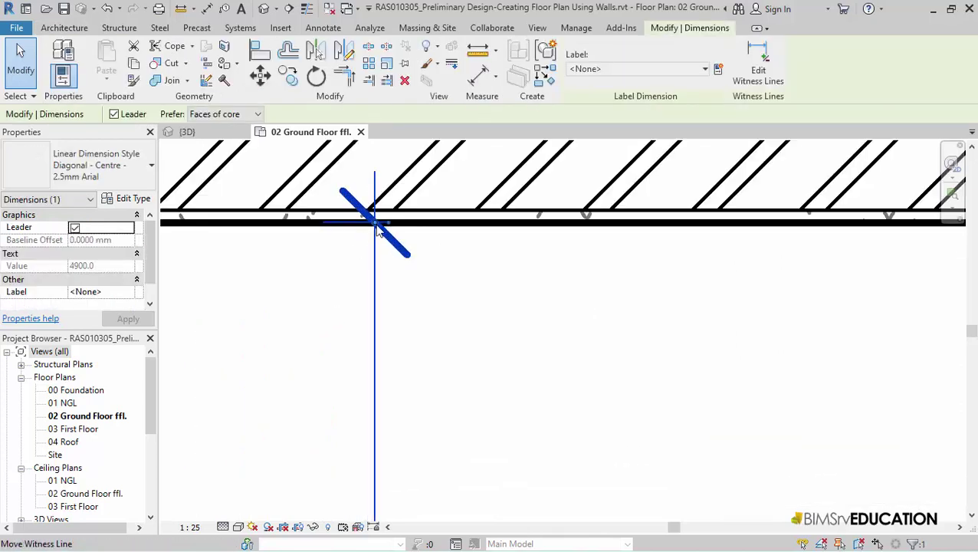
pyautogui.moveTo(388, 223)
pyautogui.mouseDown()
pyautogui.moveTo(543, 238)
pyautogui.moveTo(547, 255)
pyautogui.mouseUp()
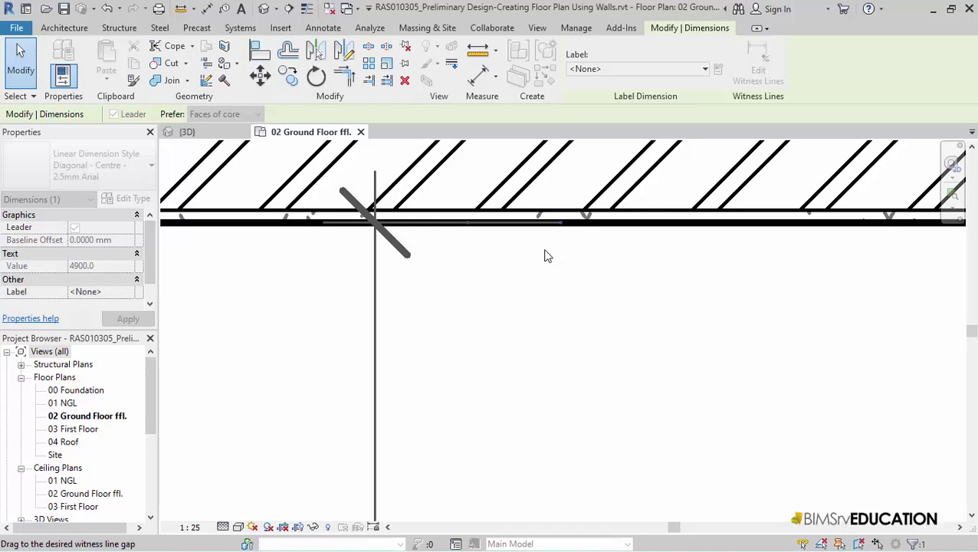
pyautogui.moveTo(548, 256); pyautogui.dragTo(454, 273)
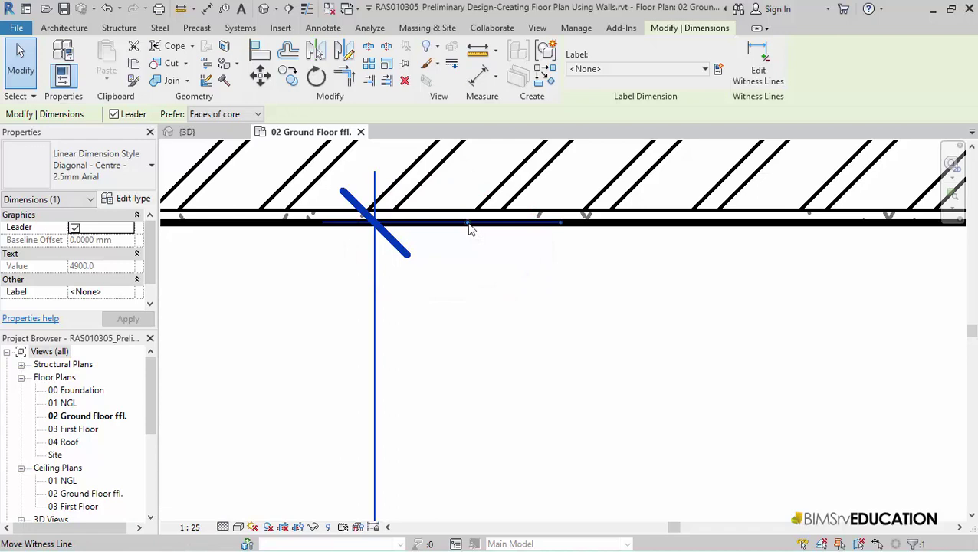
pyautogui.moveTo(470, 229); pyautogui.dragTo(490, 216)
pyautogui.scroll(-3, 418, 255)
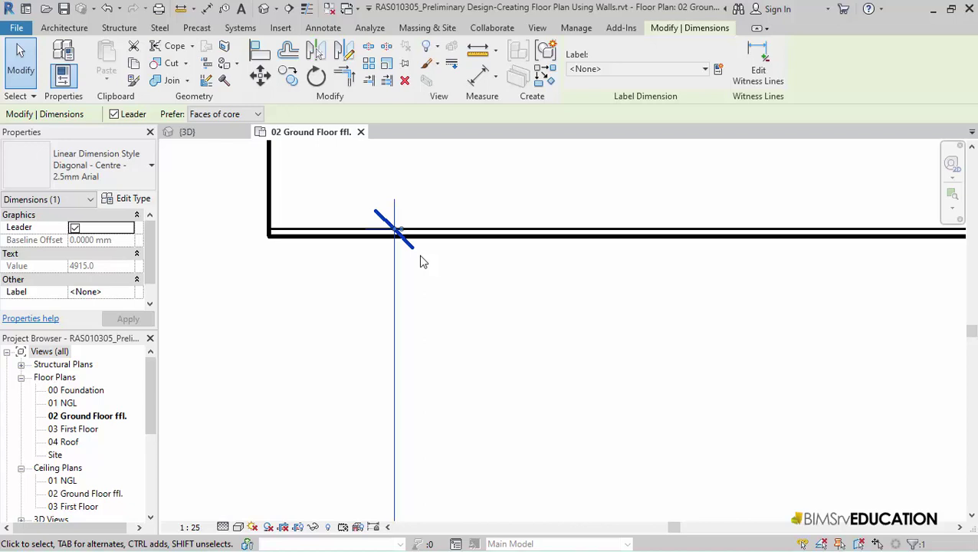
pyautogui.scroll(-3, 420, 259)
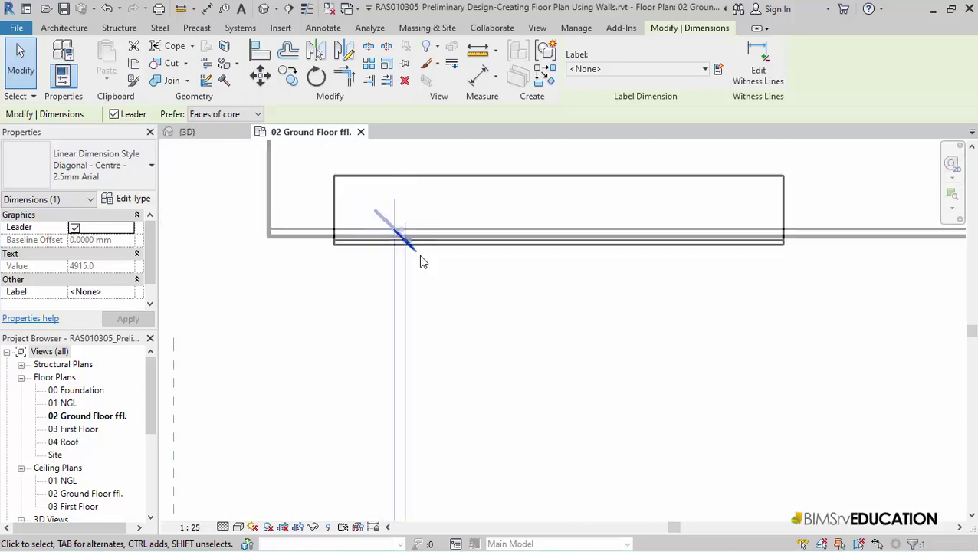
# Move the vertical dimension's lower witness line to the core face of the lower horizontal wall
pyautogui.moveTo(448, 414); pyautogui.dragTo(455, 220, button='middle')
pyautogui.scroll(-5, 443, 196)
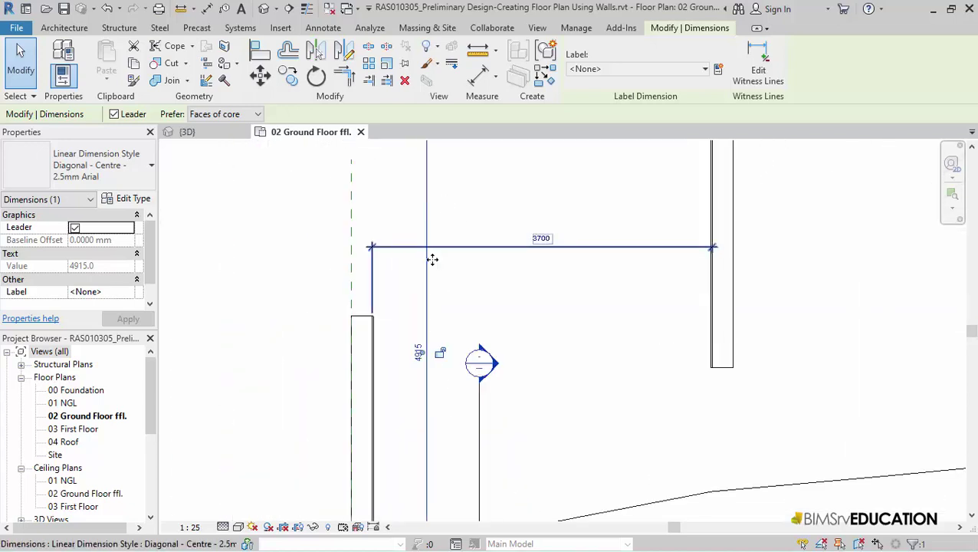
pyautogui.scroll(5, 428, 418)
pyautogui.scroll(4, 410, 365)
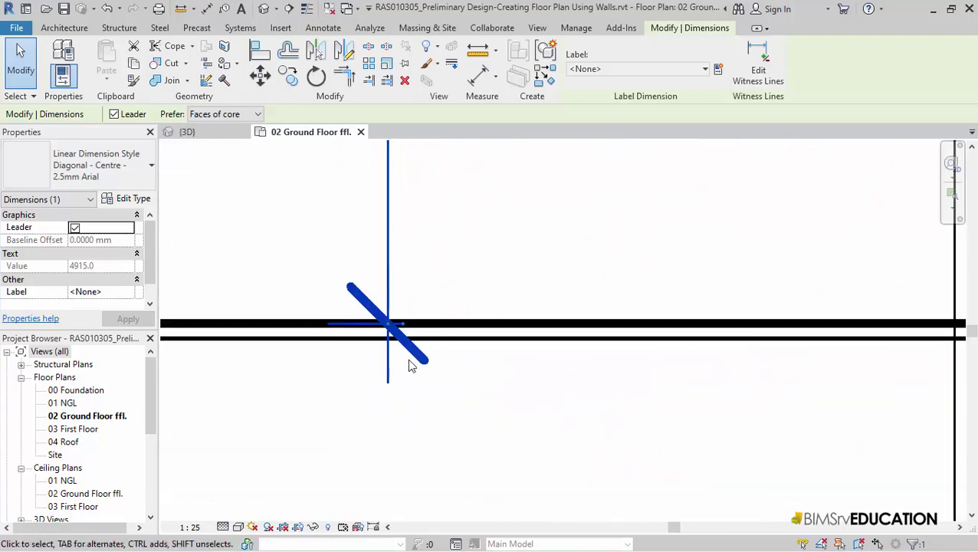
pyautogui.moveTo(404, 328); pyautogui.dragTo(437, 331)
pyautogui.moveTo(611, 342); pyautogui.dragTo(611, 341)
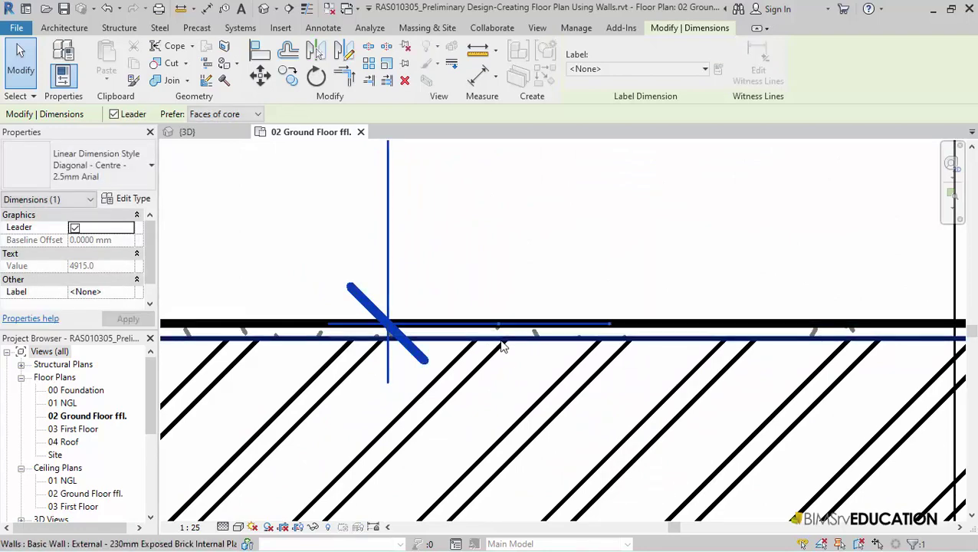
pyautogui.moveTo(499, 328); pyautogui.dragTo(502, 348)
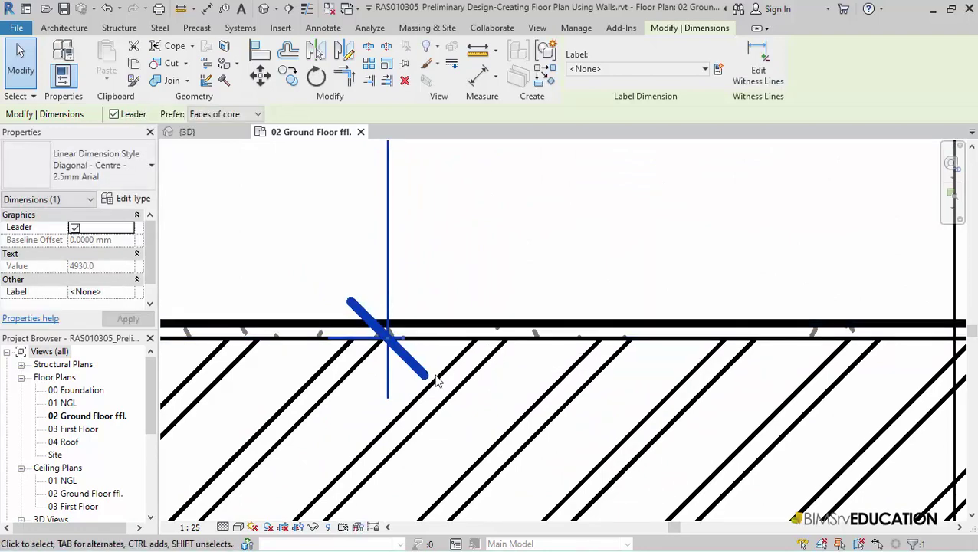
# Select the upper horizontal wall, set its core-face dimension from the lower wall to 4900 mm and clear the selection
pyautogui.scroll(-6, 436, 379)
pyautogui.scroll(-5, 489, 290)
pyautogui.scroll(-2, 493, 298)
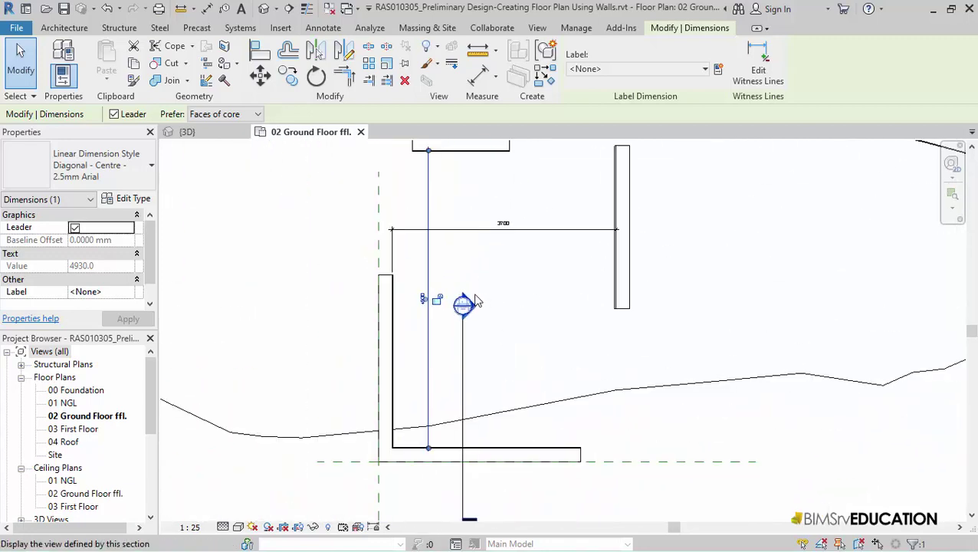
pyautogui.moveTo(478, 293); pyautogui.dragTo(404, 326, button='middle')
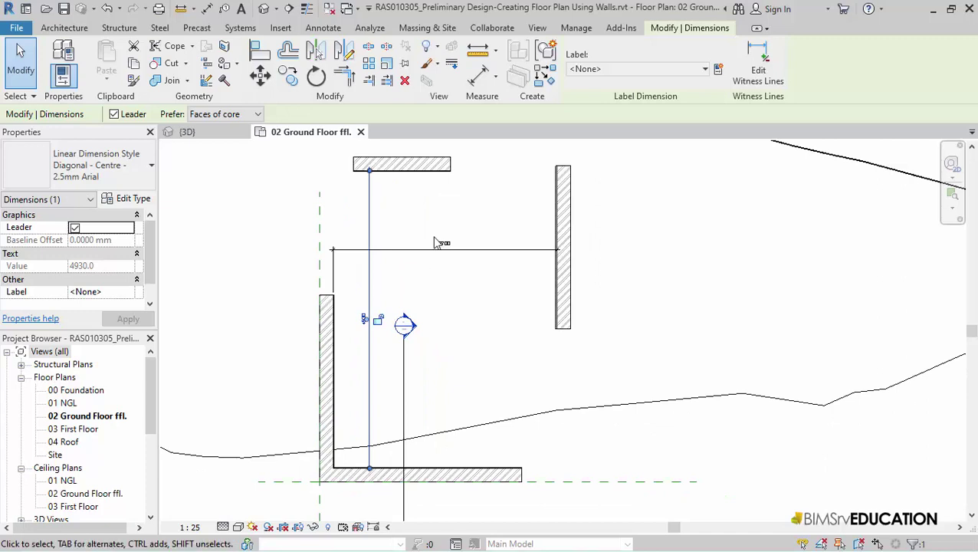
pyautogui.click(421, 170)
pyautogui.click(359, 320)
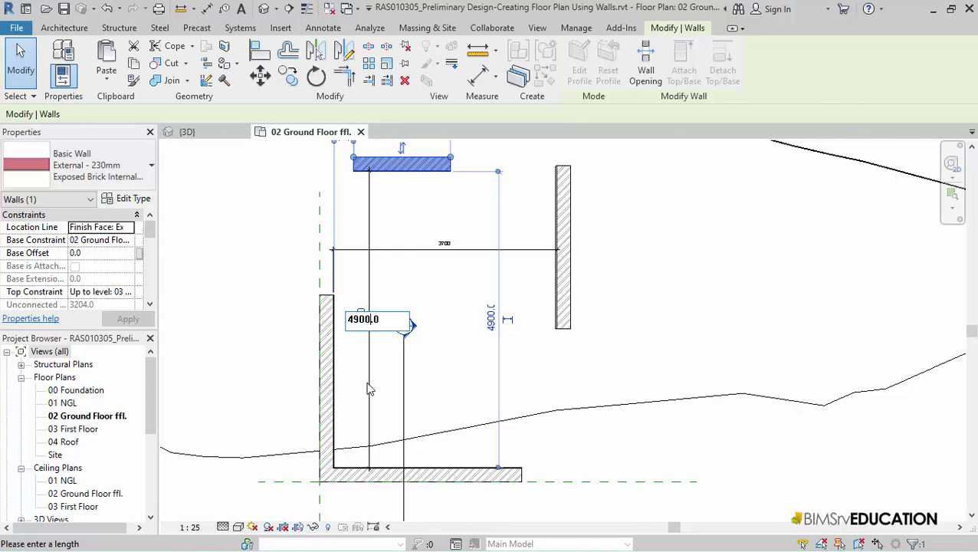
pyautogui.press('Return')
pyautogui.press('Escape')
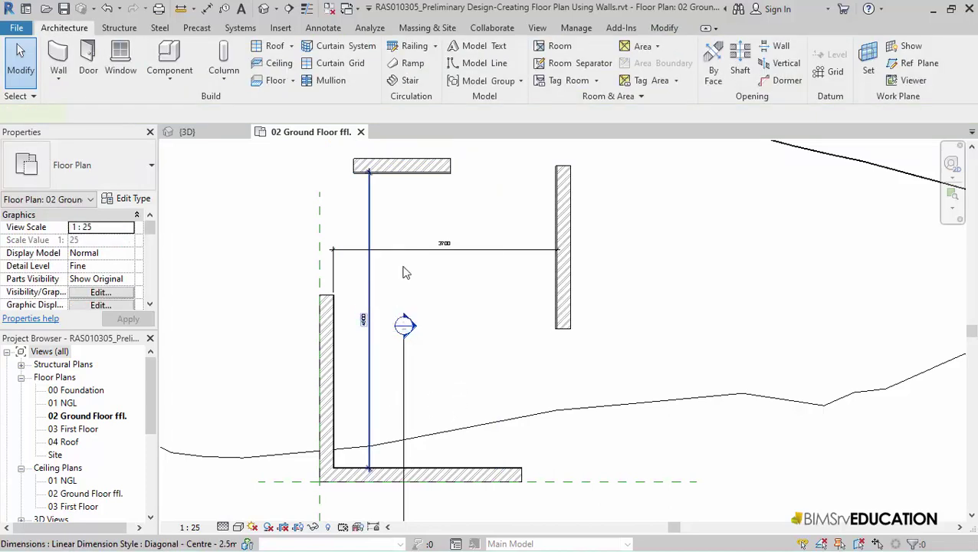
pyautogui.click(406, 272)
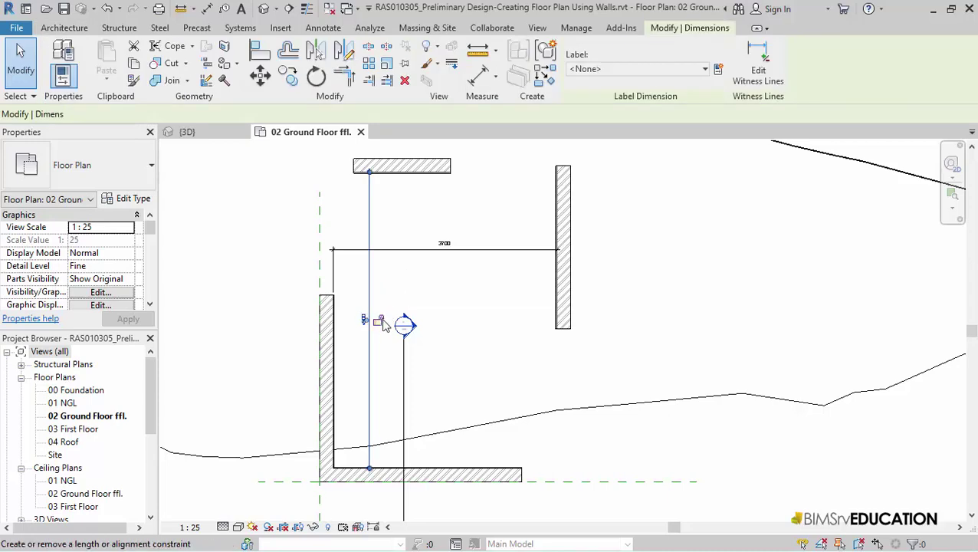
pyautogui.click(563, 303)
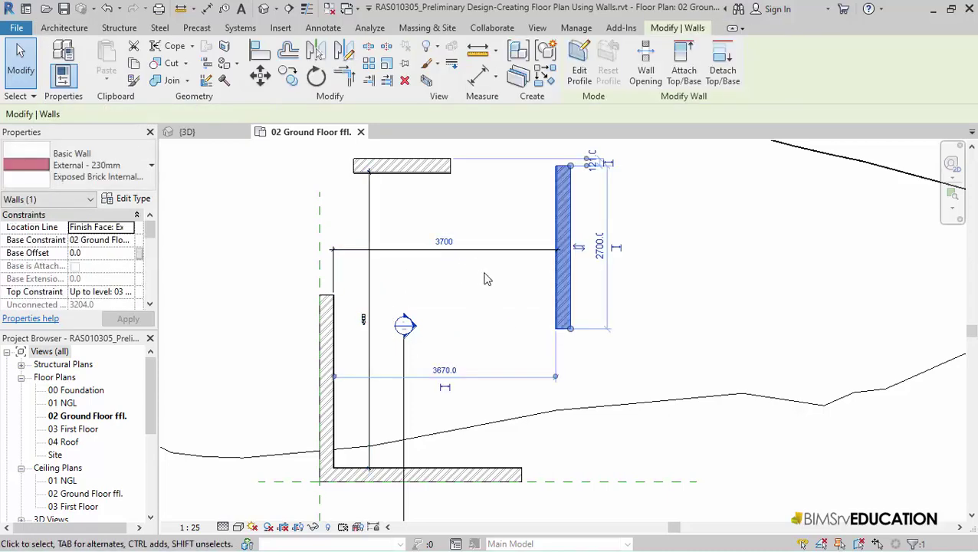
pyautogui.press('Escape')
pyautogui.click(485, 253)
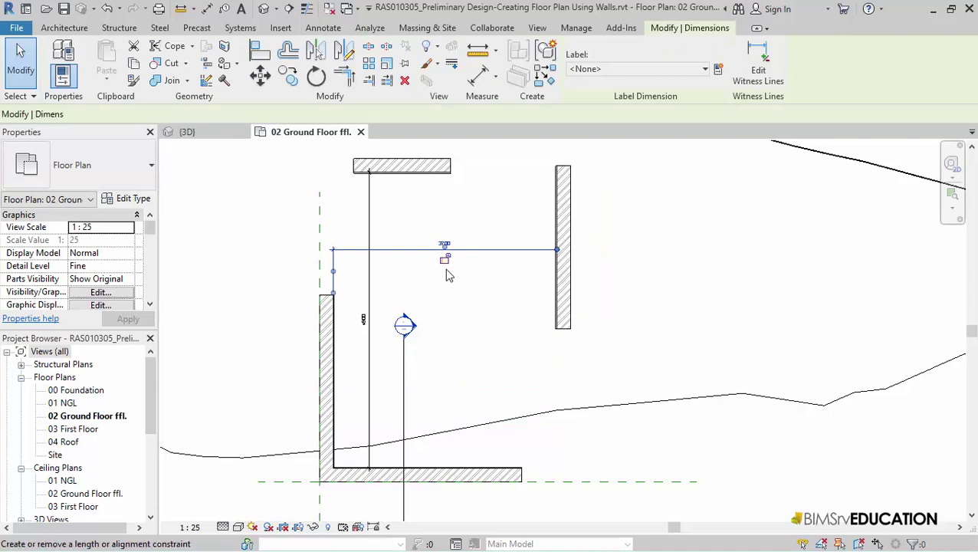
pyautogui.click(464, 335)
# Close the room by joining the left, upper, right and lower walls at their corners with Trim/Extend to Corner
pyautogui.scroll(-2, 464, 335)
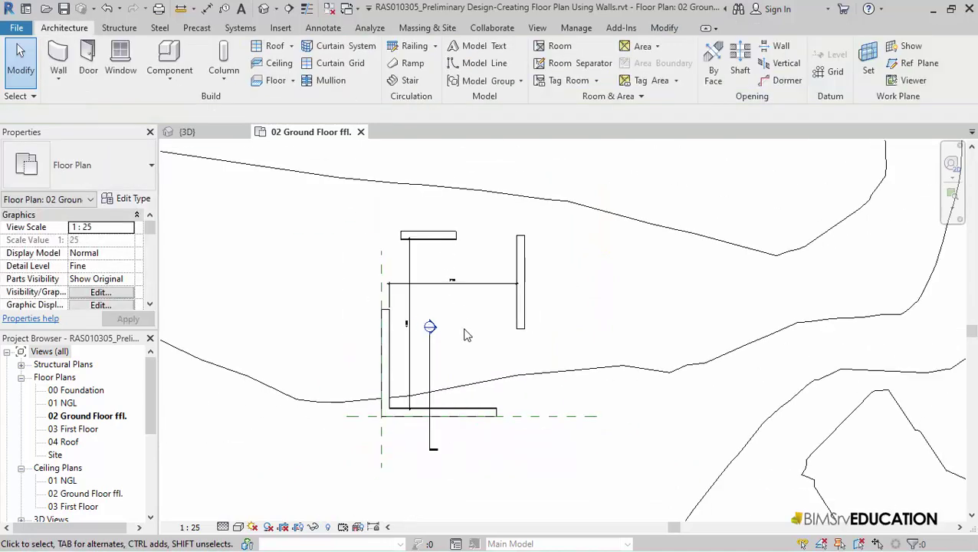
pyautogui.moveTo(466, 335)
pyautogui.mouseDown(button='middle')
pyautogui.moveTo(430, 332)
pyautogui.moveTo(409, 352)
pyautogui.mouseUp(button='middle')
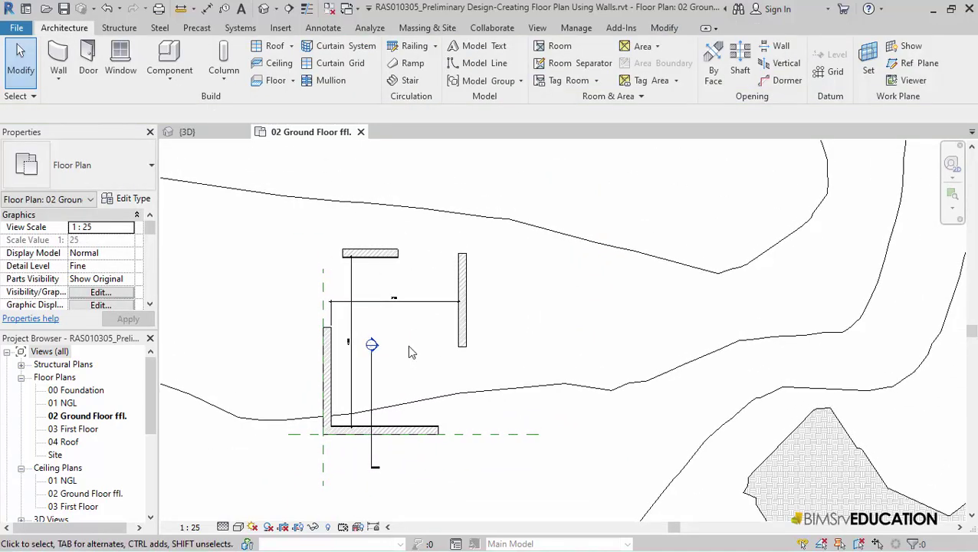
pyautogui.press('t')
pyautogui.press('r')
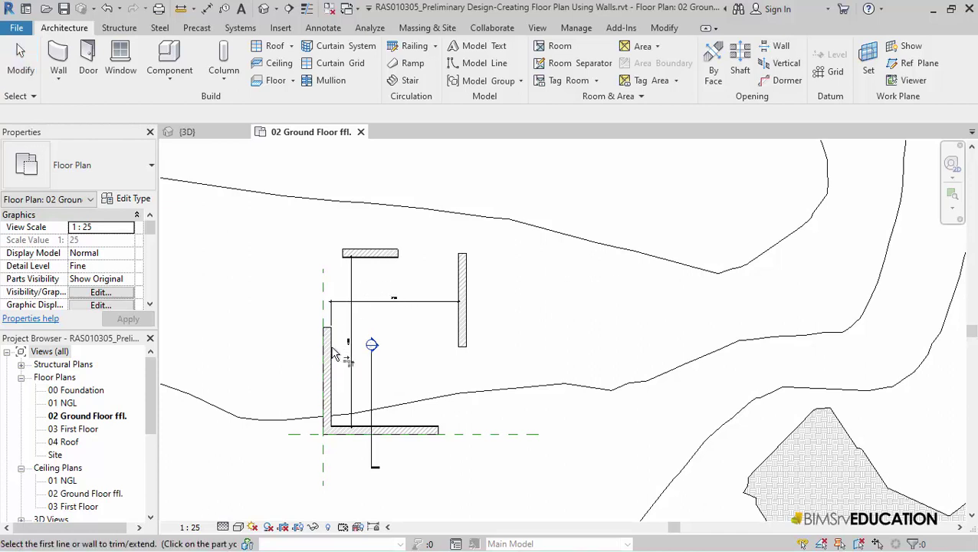
pyautogui.click(331, 352)
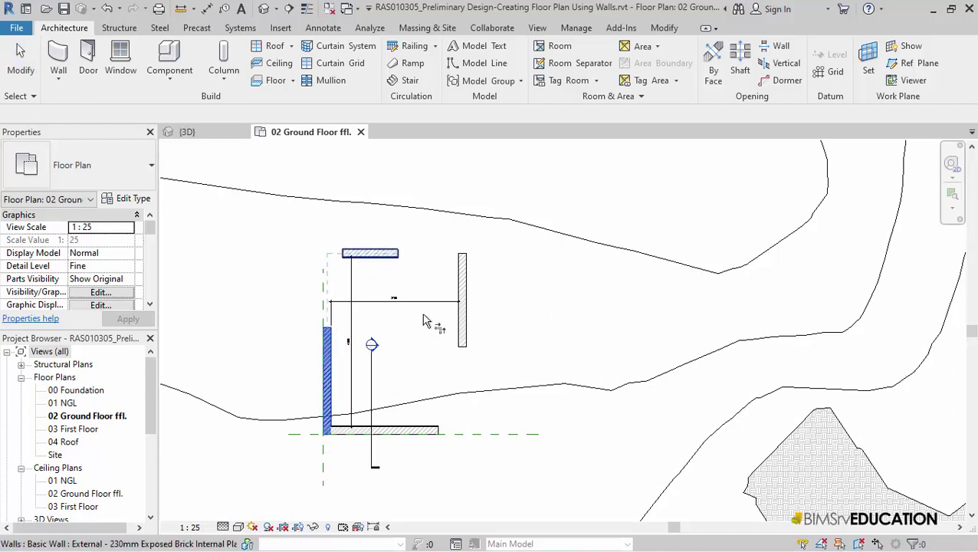
pyautogui.click(383, 265)
pyautogui.click(387, 254)
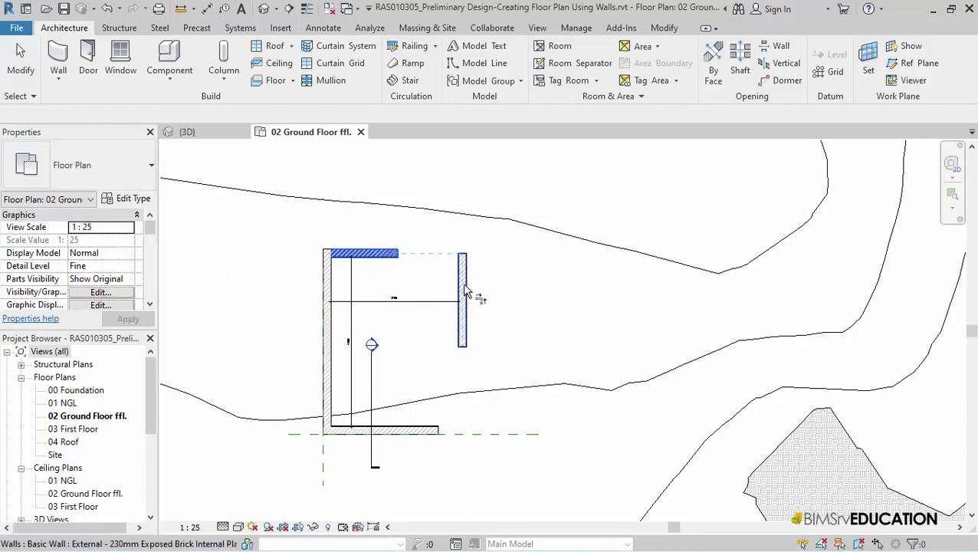
pyautogui.click(463, 282)
pyautogui.click(464, 292)
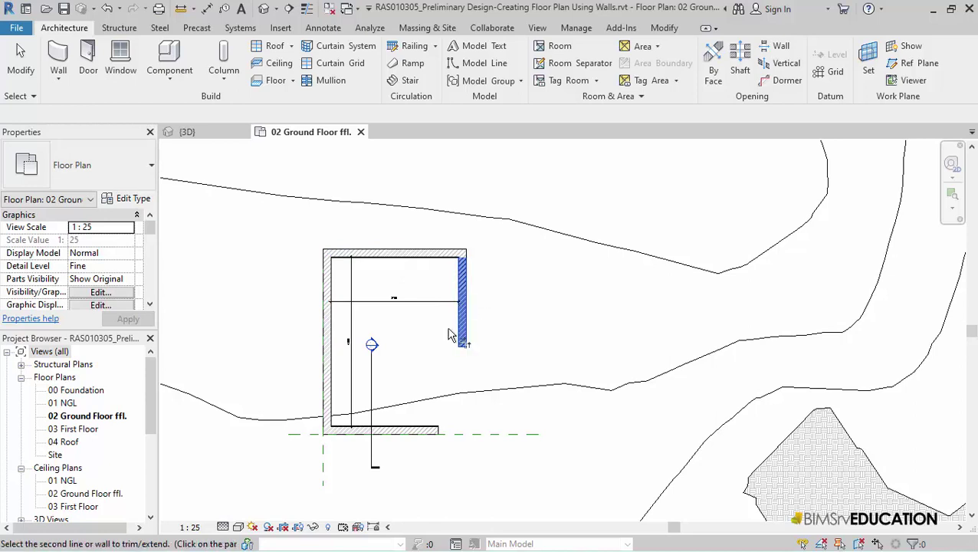
pyautogui.click(422, 428)
pyautogui.scroll(3, 310, 457)
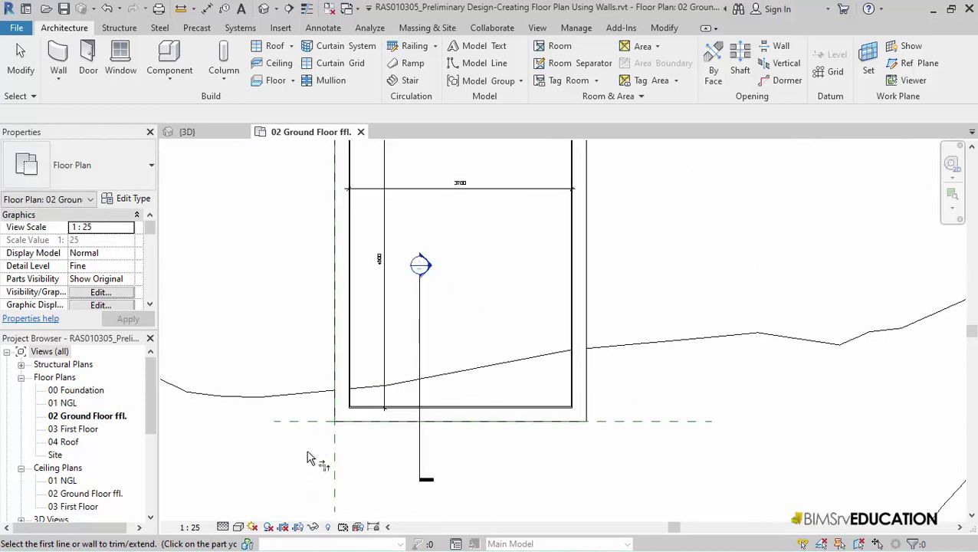
pyautogui.click(21, 65)
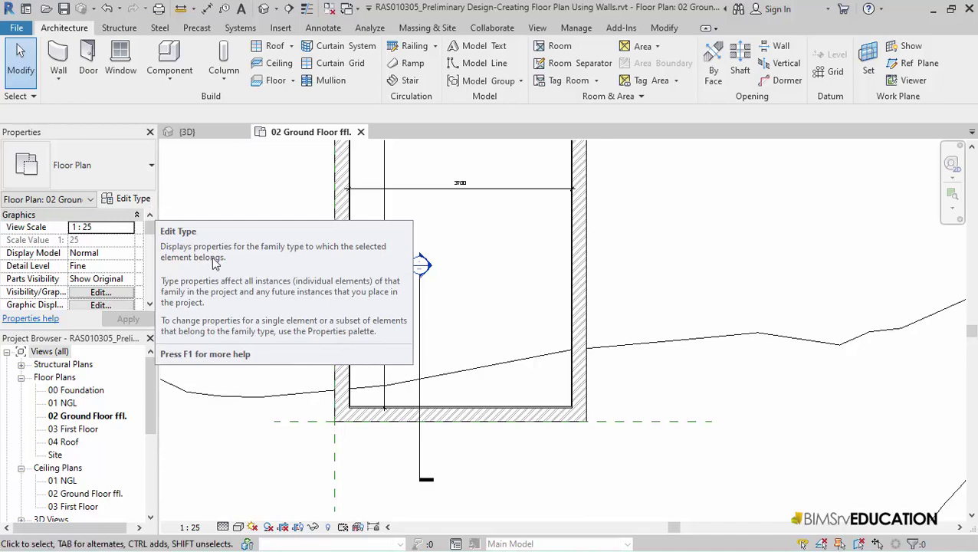
# Create a similar 230 mm external brick wall, drawn vertically about 3800 mm long outside the room's left wall
pyautogui.scroll(-2, 383, 260)
pyautogui.moveTo(423, 290)
pyautogui.mouseDown(button='middle')
pyautogui.moveTo(432, 358)
pyautogui.moveTo(376, 310)
pyautogui.moveTo(354, 312)
pyautogui.moveTo(380, 332)
pyautogui.mouseUp(button='middle')
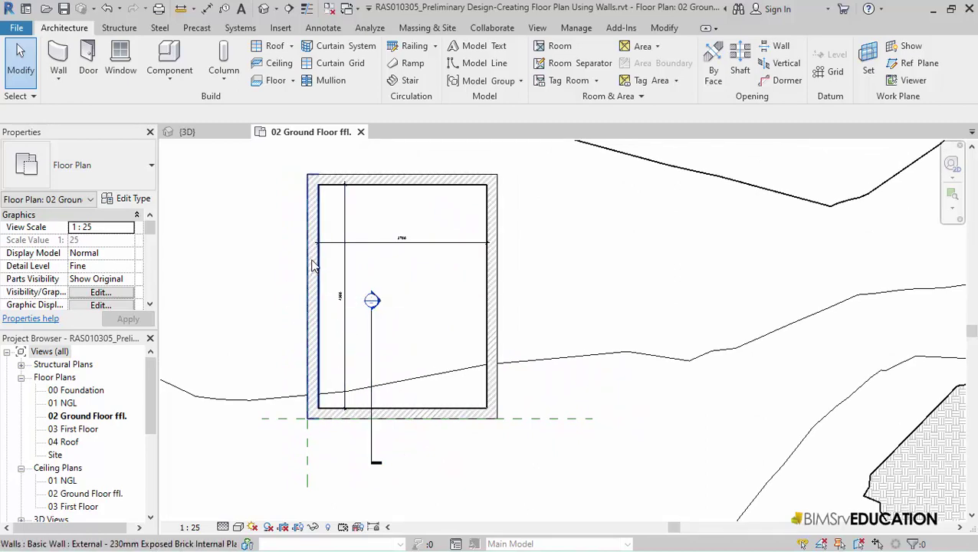
pyautogui.click(313, 265)
pyautogui.rightClick(312, 266)
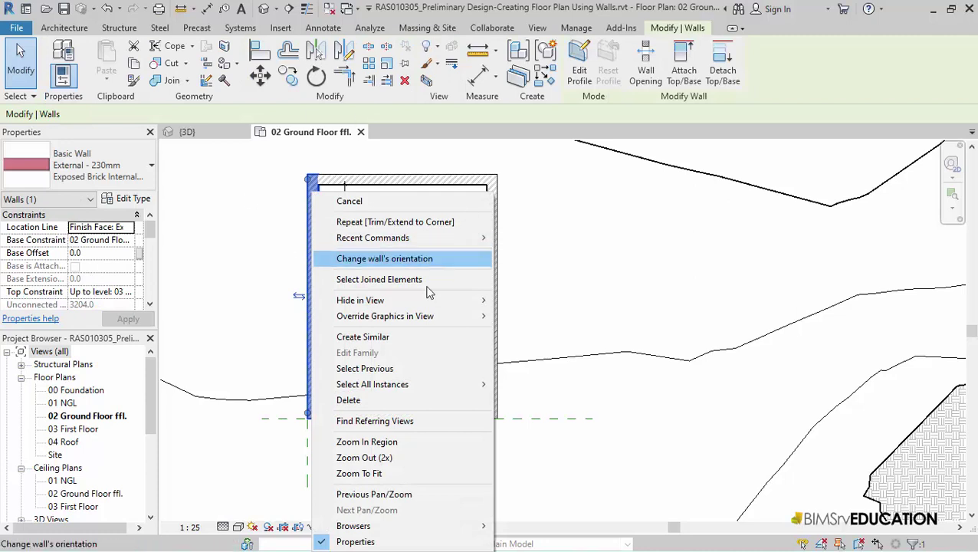
pyautogui.click(376, 338)
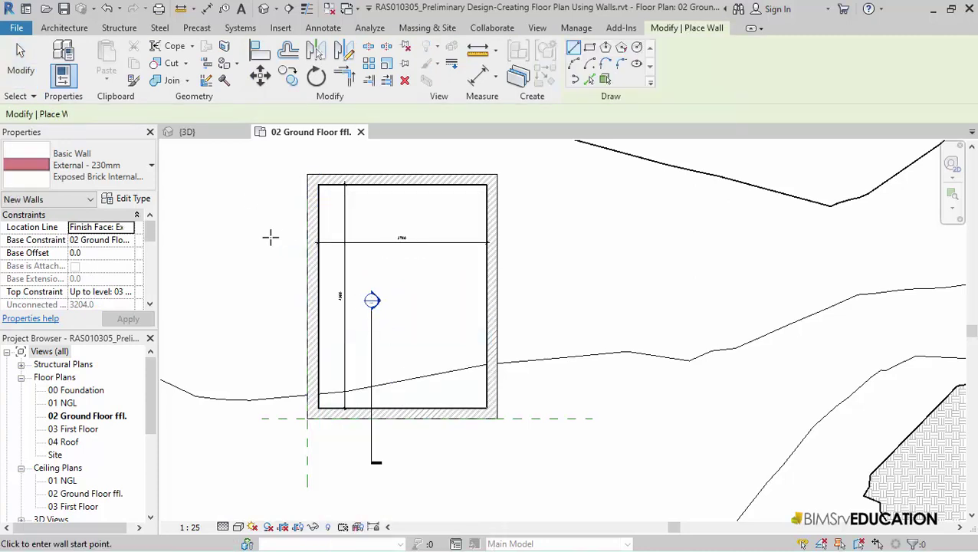
pyautogui.click(250, 184)
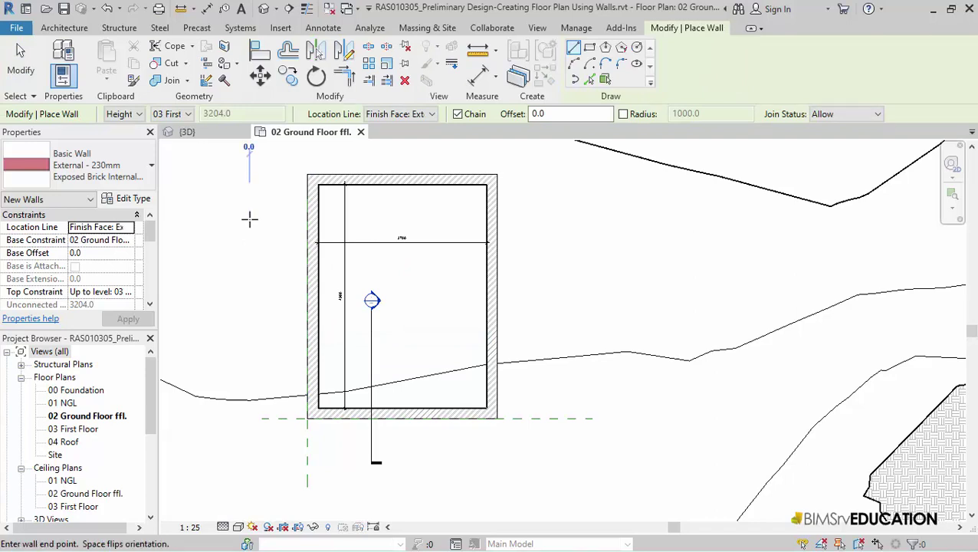
pyautogui.click(247, 356)
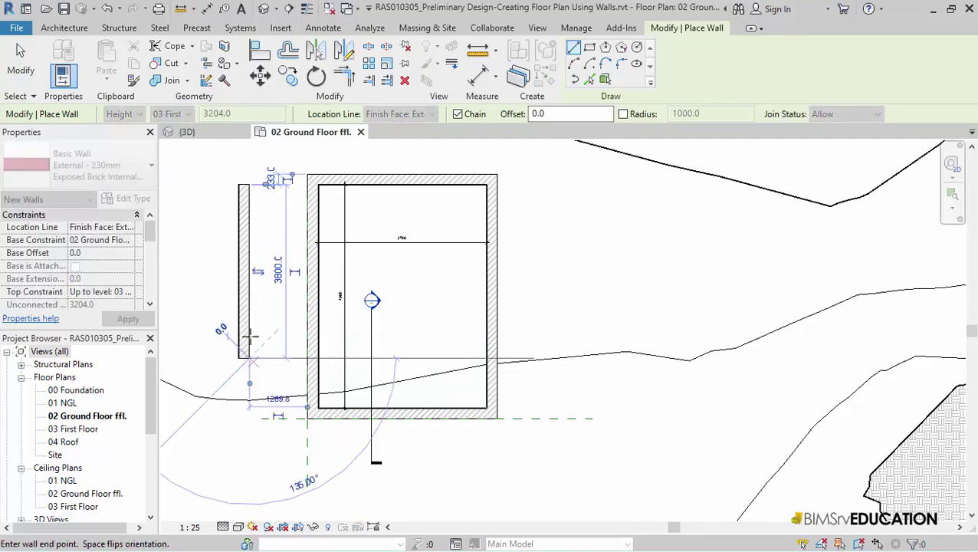
pyautogui.click(21, 62)
# Flip the orientation of the new freestanding wall so its interior finish faces the room, and clear the selection
pyautogui.scroll(1, 268, 246)
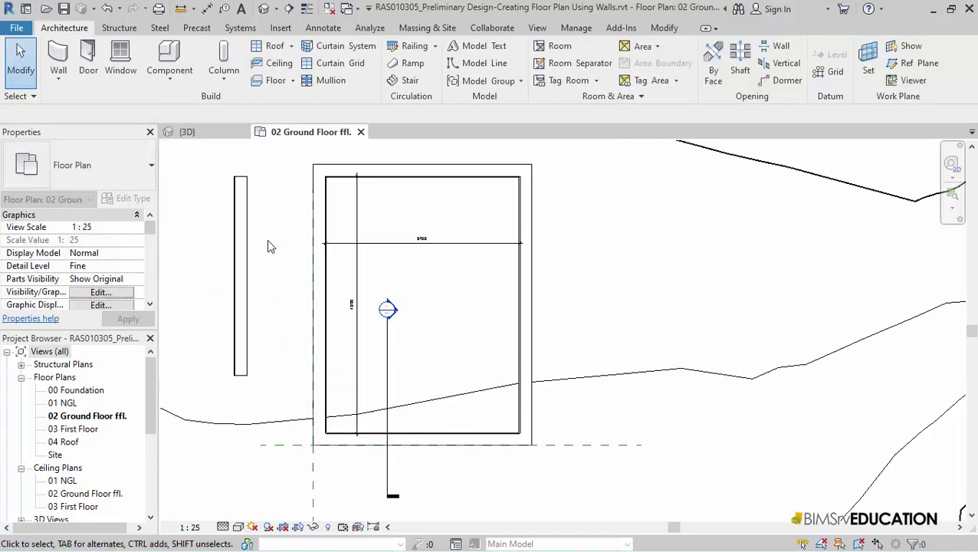
pyautogui.scroll(1, 268, 245)
pyautogui.moveTo(270, 245)
pyautogui.mouseDown(button='middle')
pyautogui.moveTo(301, 345)
pyautogui.moveTo(288, 336)
pyautogui.mouseUp(button='middle')
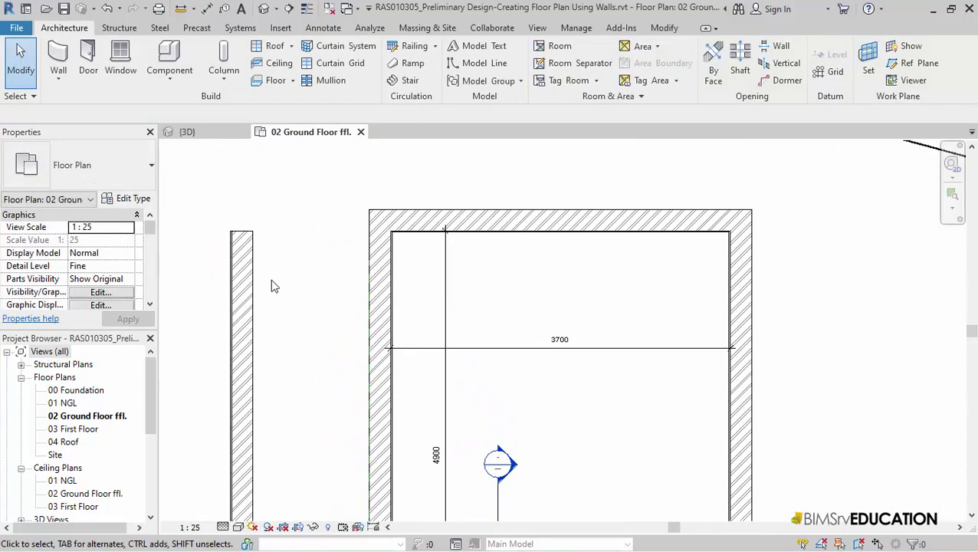
pyautogui.scroll(1, 271, 279)
pyautogui.click(241, 239)
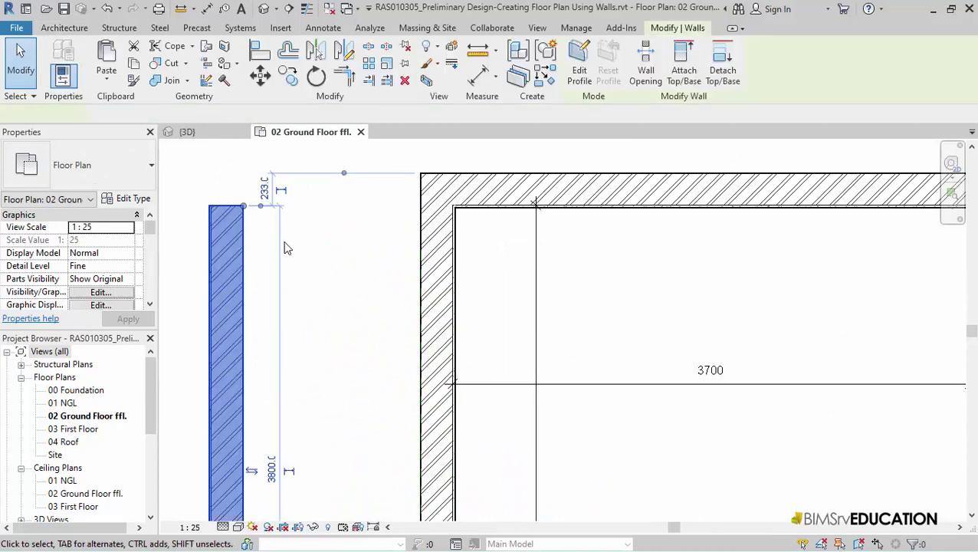
pyautogui.scroll(-1, 288, 247)
pyautogui.click(256, 446)
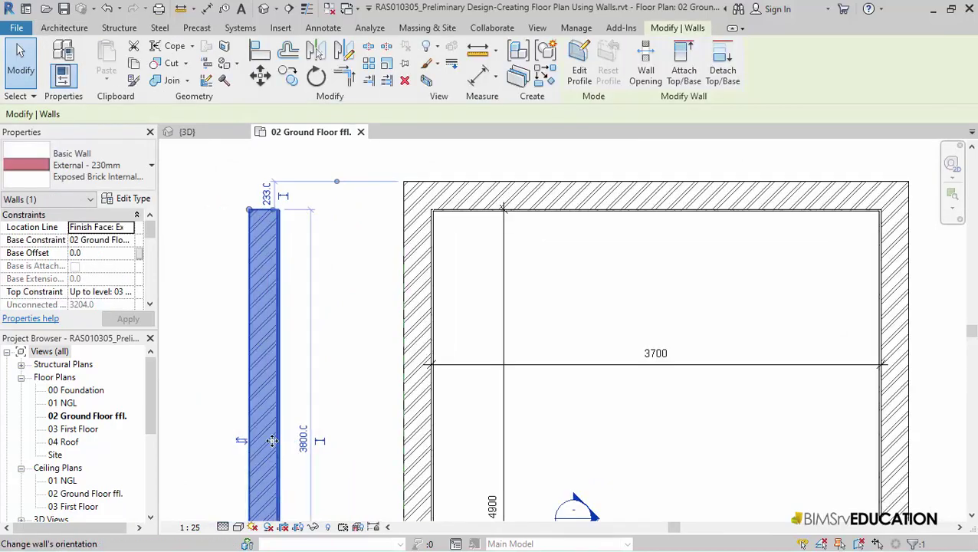
pyautogui.click(362, 262)
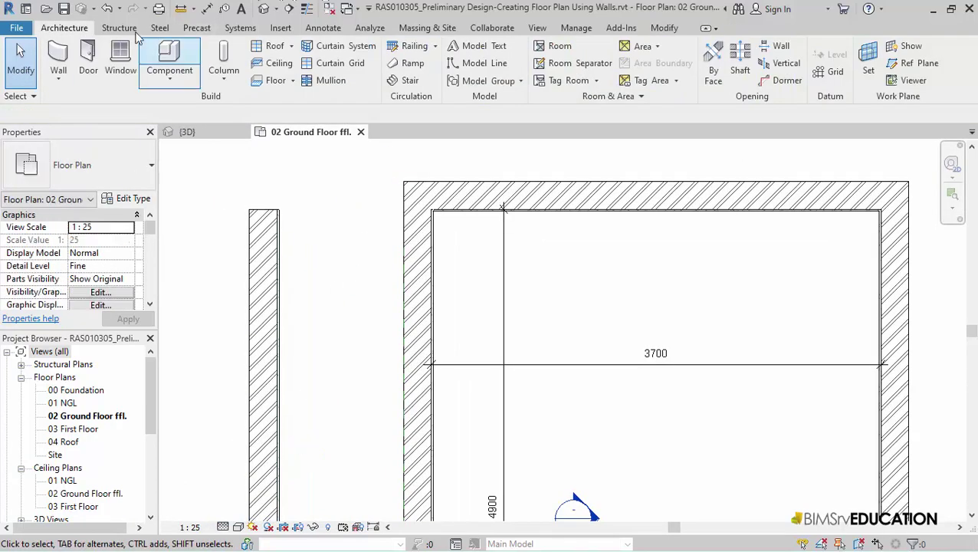
# Place an aligned core-face dimension between the freestanding wall and the room's left wall
pyautogui.click(206, 9)
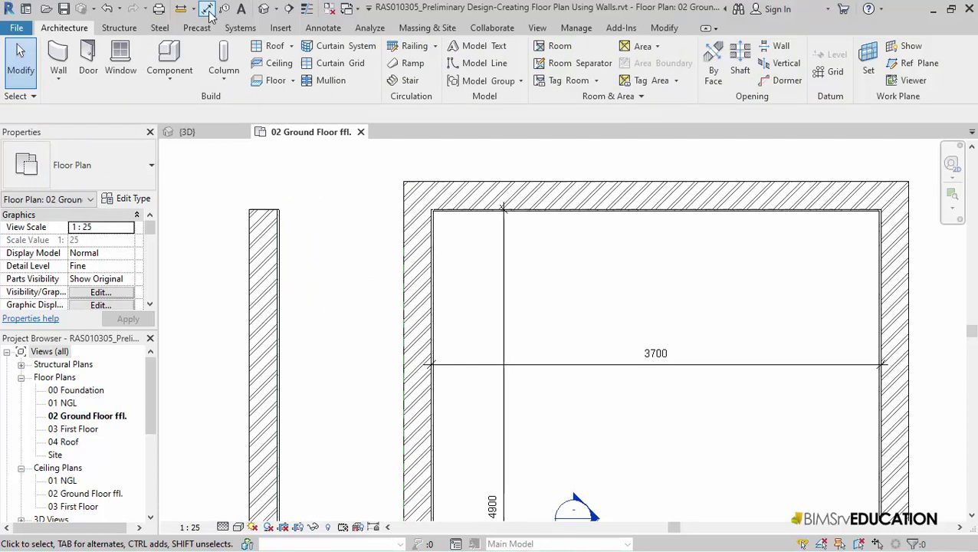
pyautogui.click(279, 323)
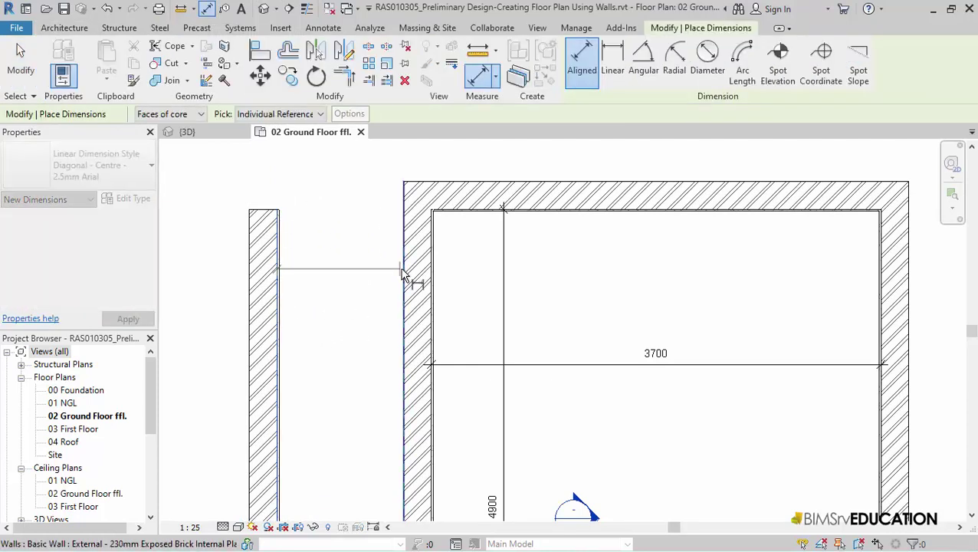
pyautogui.click(404, 275)
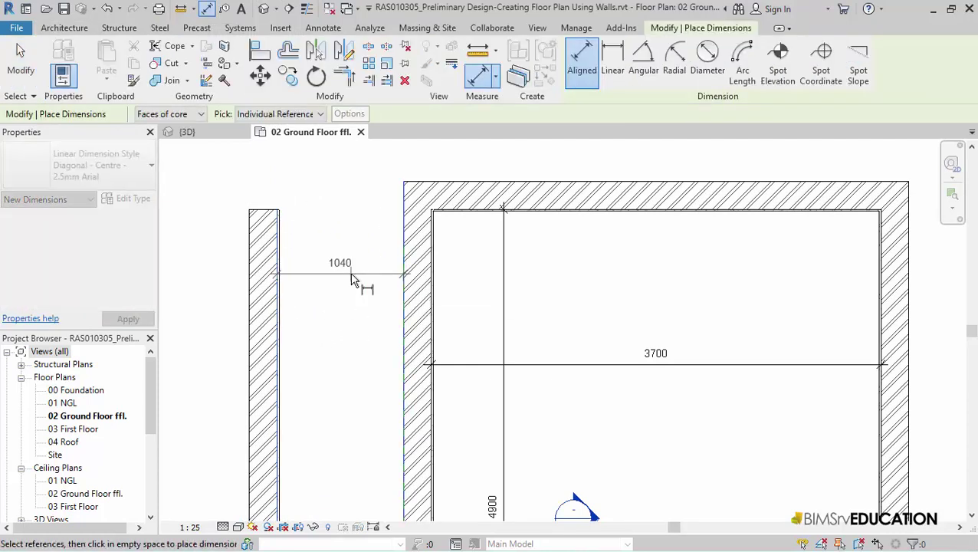
pyautogui.click(339, 291)
pyautogui.click(21, 61)
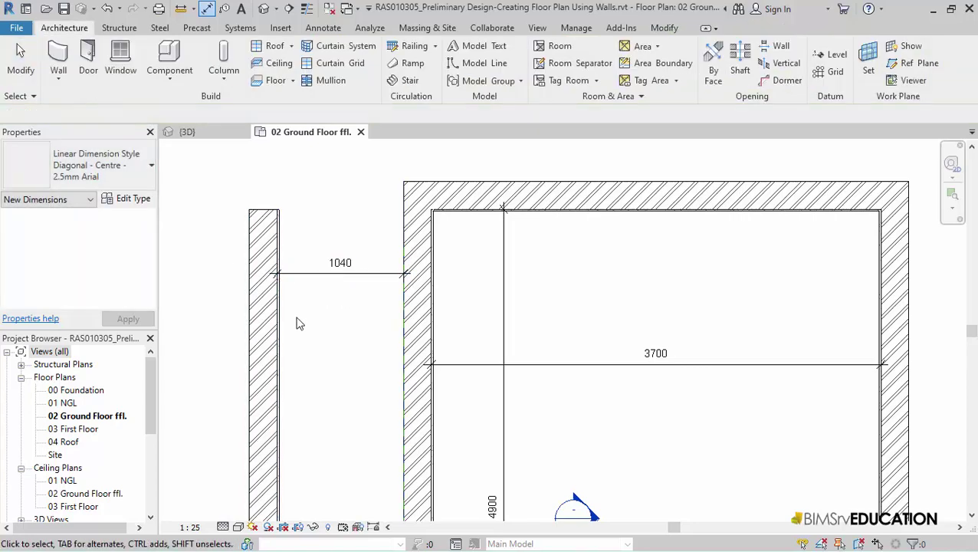
# Select the freestanding wall, set its core-face dimension from the room's left wall to 2400 mm and clear the selection
pyautogui.click(281, 322)
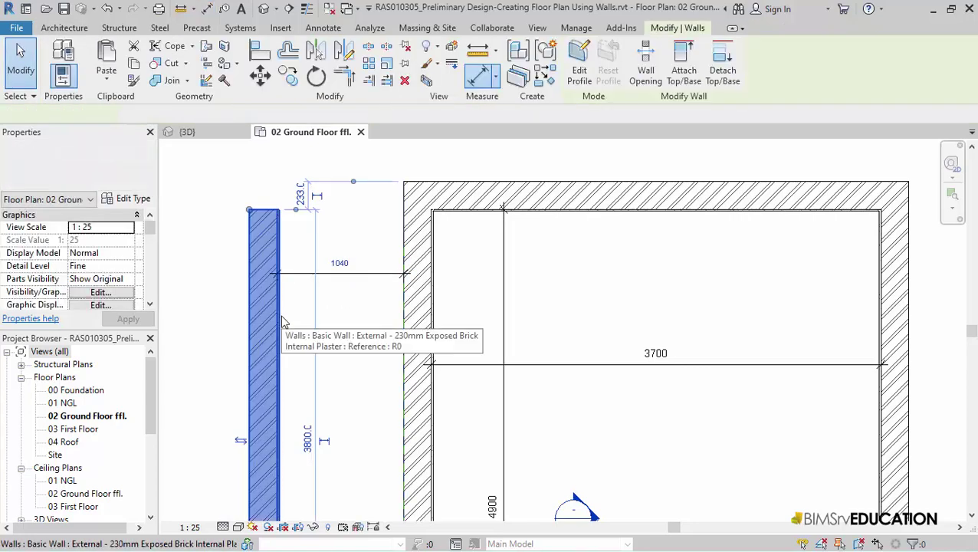
pyautogui.click(345, 261)
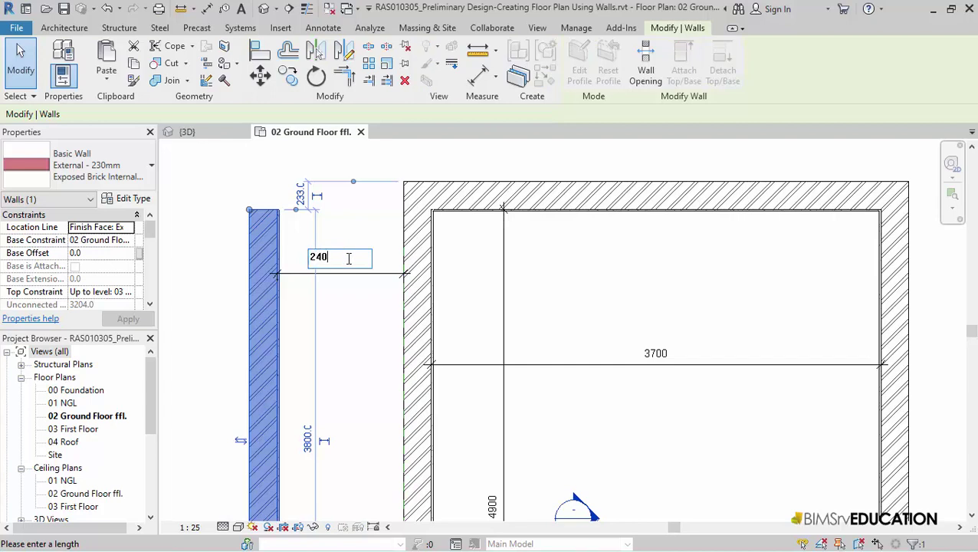
pyautogui.write('2400')
pyautogui.press('Return')
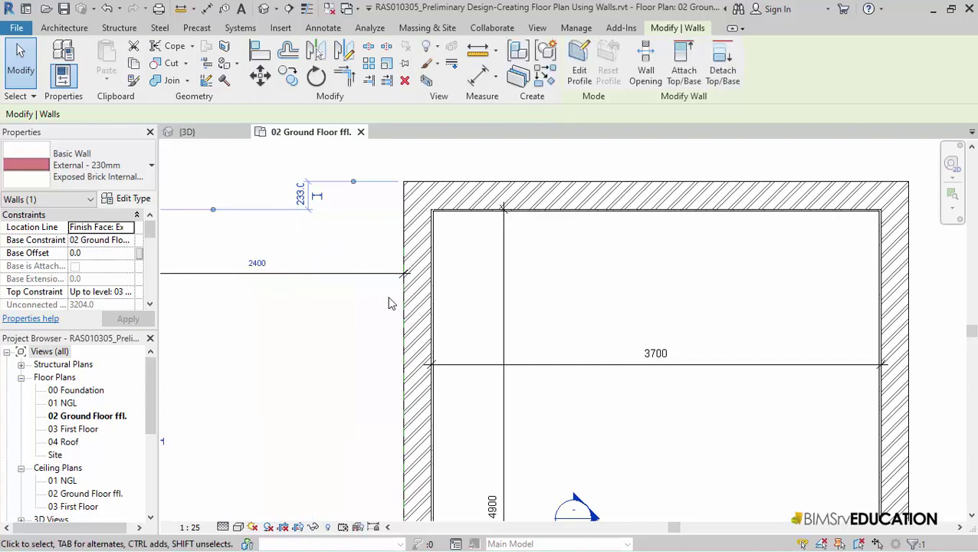
pyautogui.scroll(-2, 389, 301)
pyautogui.click(340, 344)
# Extend the room's upper wall to meet the freestanding wall in a corner with Trim/Extend to Corner
pyautogui.moveTo(340, 344); pyautogui.dragTo(360, 350, button='middle')
pyautogui.scroll(-1, 353, 346)
pyautogui.scroll(-3, 351, 346)
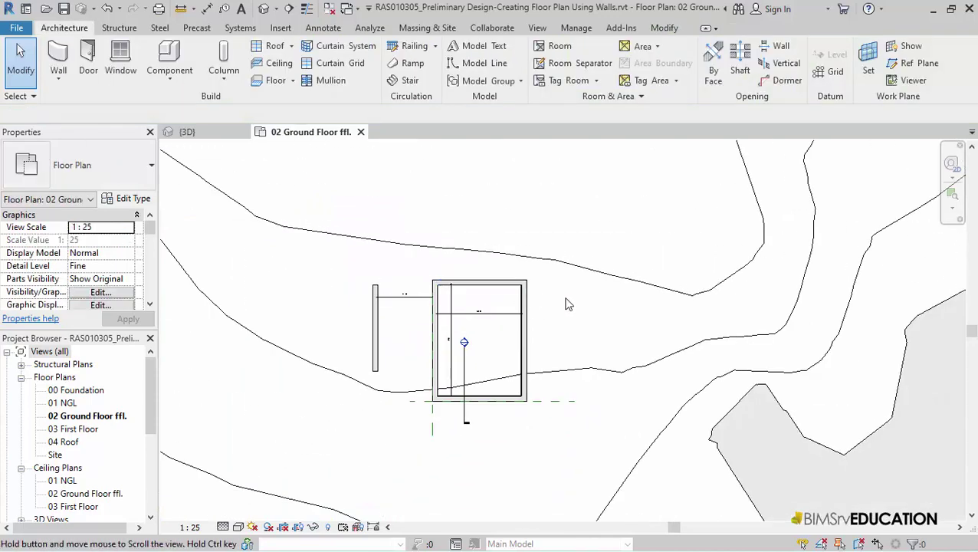
pyautogui.scroll(1, 514, 298)
pyautogui.scroll(3, 387, 235)
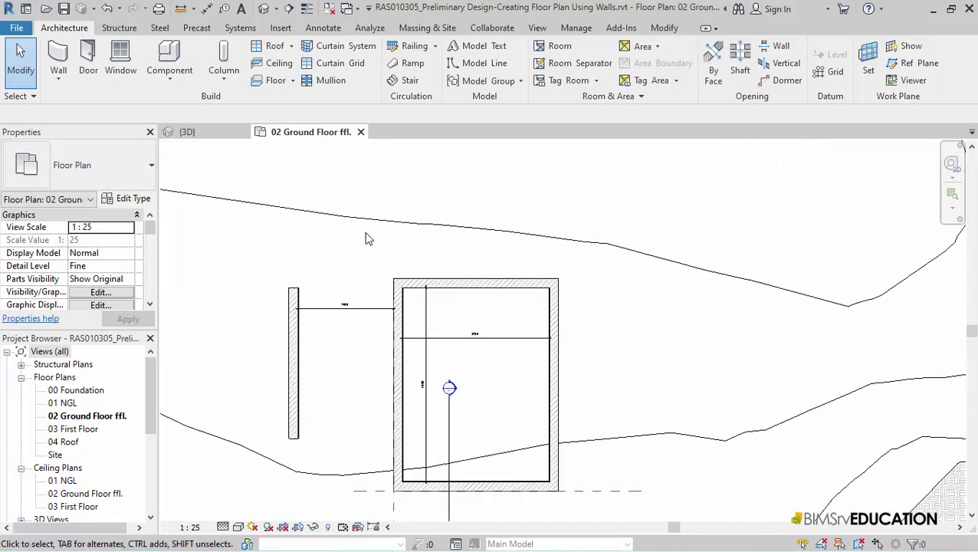
pyautogui.press('t')
pyautogui.press('r')
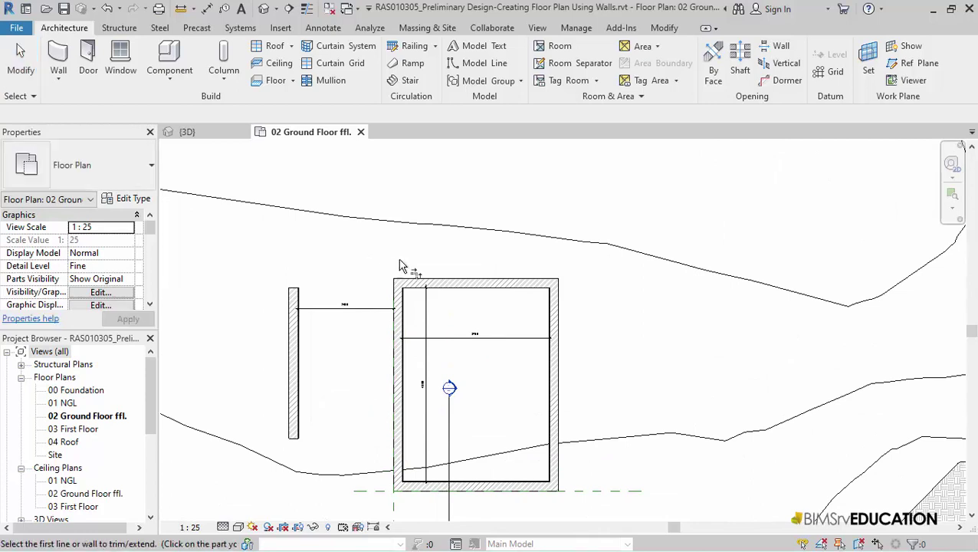
pyautogui.click(463, 284)
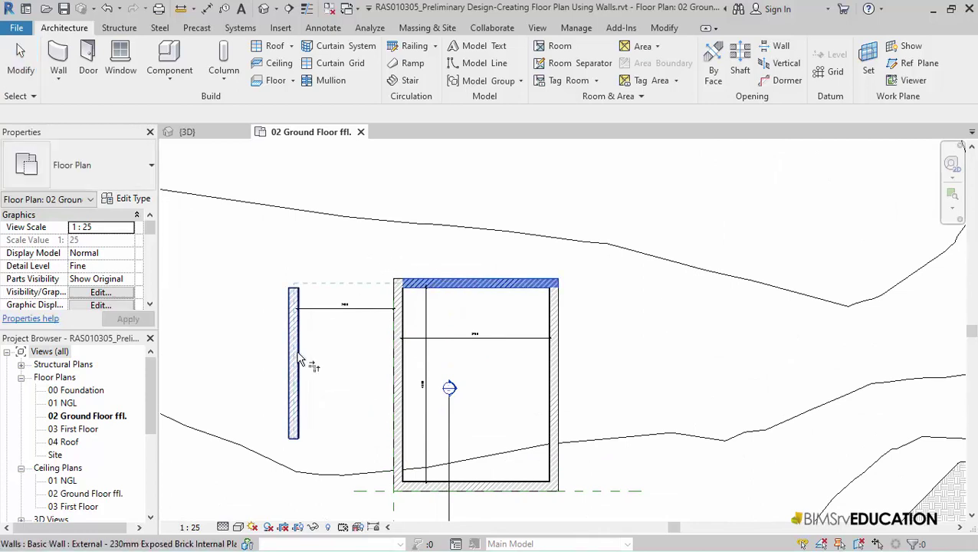
pyautogui.click(294, 307)
pyautogui.scroll(-1, 314, 335)
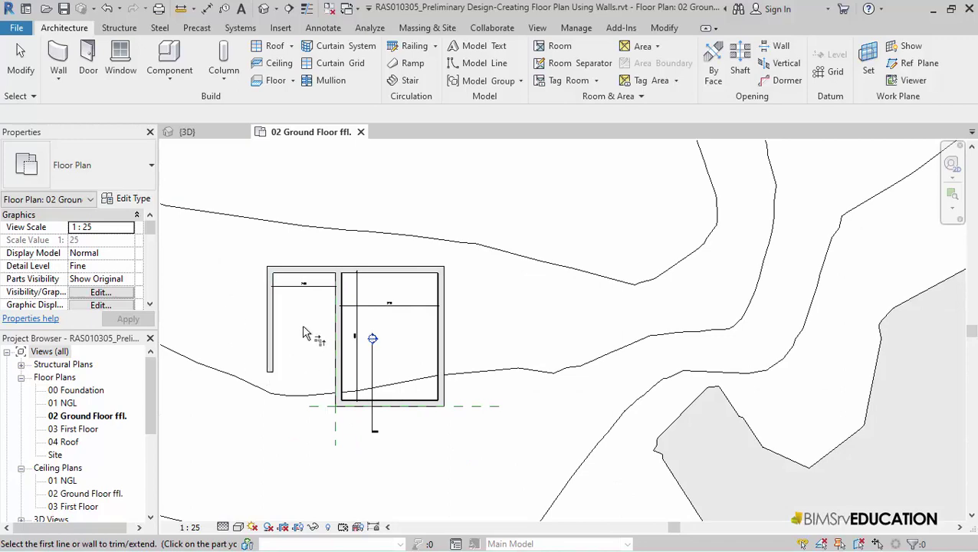
pyautogui.scroll(3, 305, 331)
pyautogui.moveTo(303, 331); pyautogui.dragTo(406, 400, button='middle')
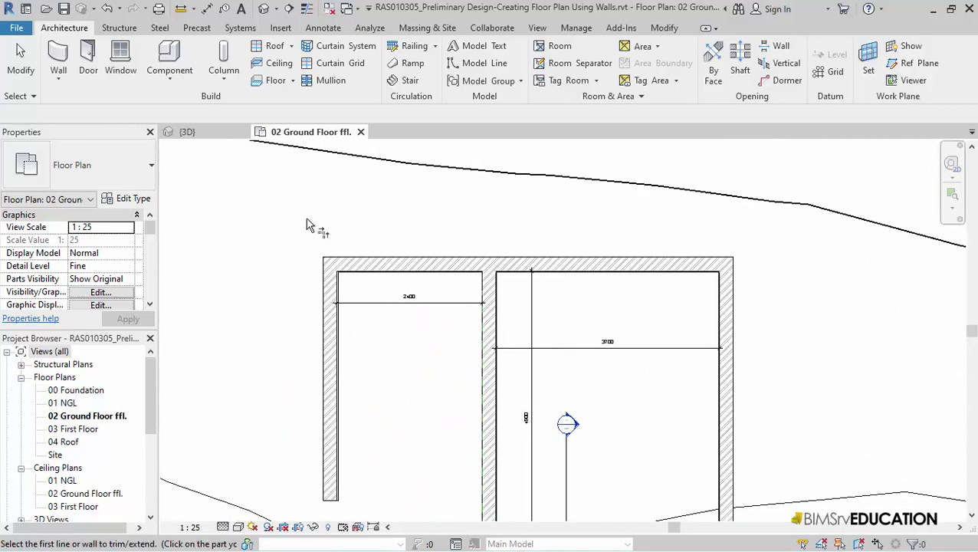
pyautogui.click(21, 61)
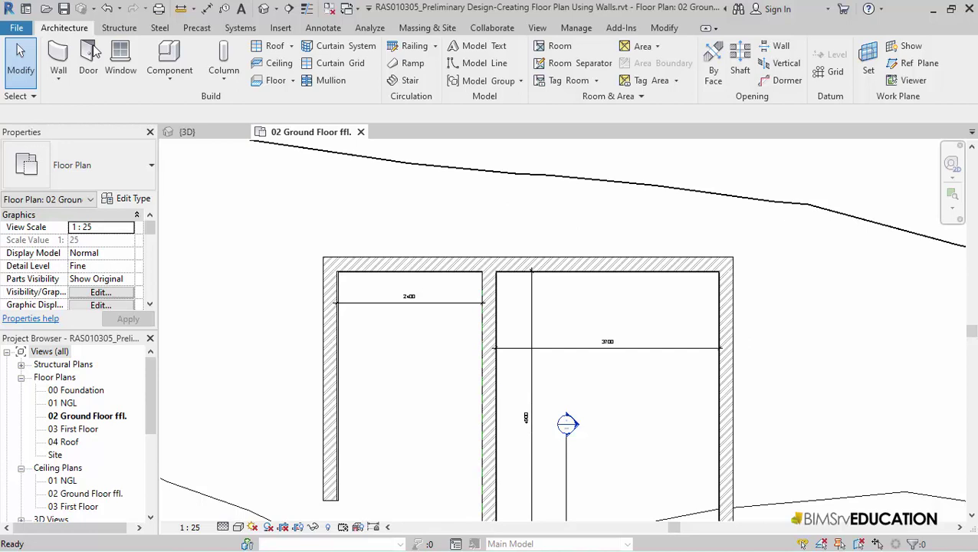
# Draw a horizontal Internal - 115mm Brick Both Sides Plastered wall across the 2400 mm wide bay, about 2690 mm below the upper wall
pyautogui.click(58, 57)
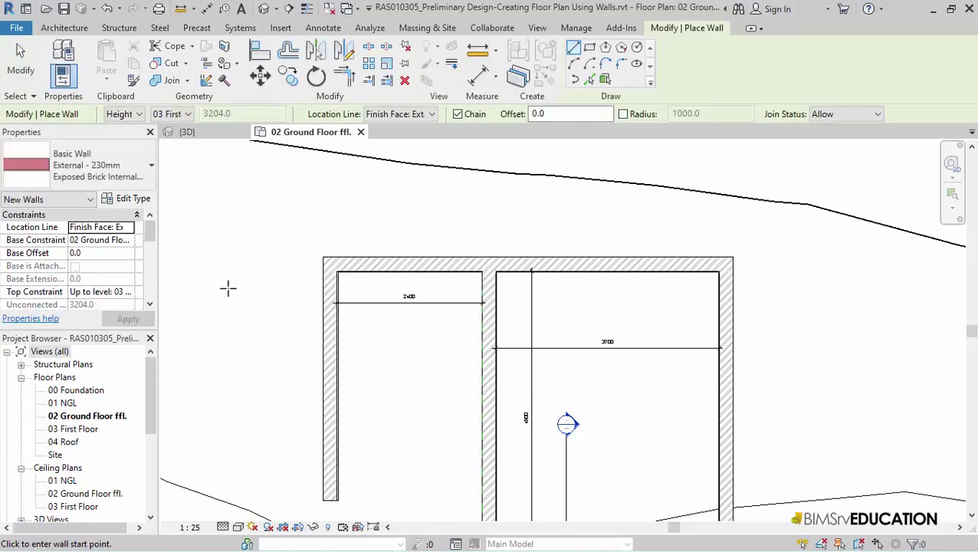
pyautogui.click(146, 170)
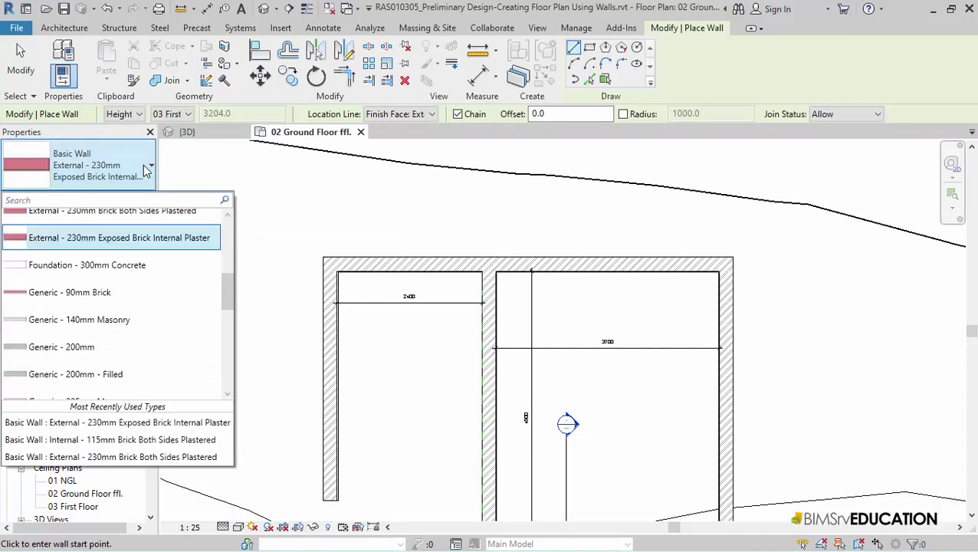
pyautogui.click(201, 440)
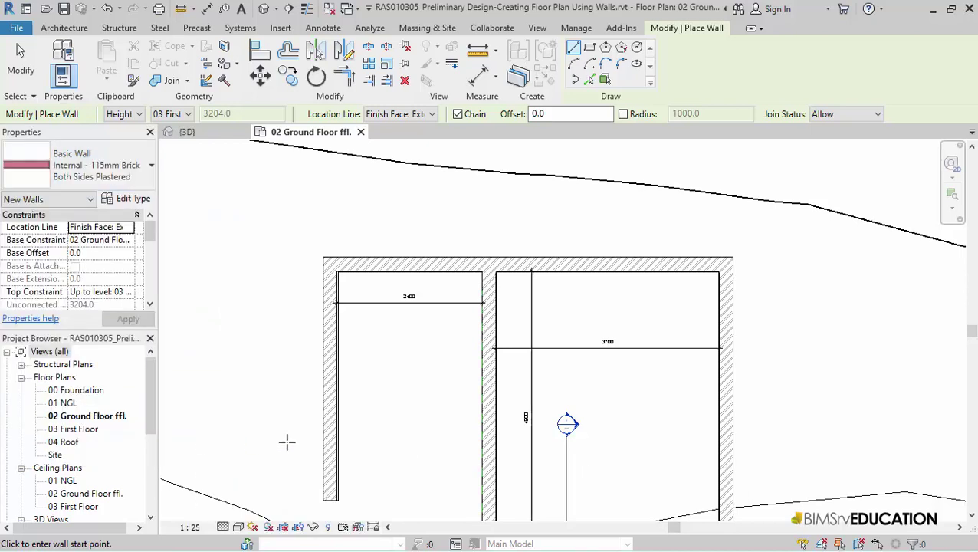
pyautogui.click(331, 436)
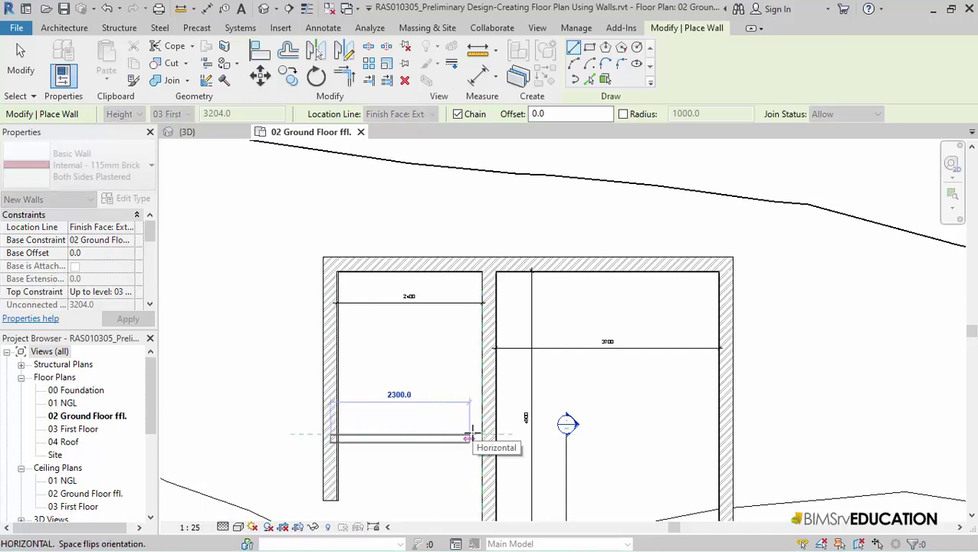
pyautogui.click(483, 434)
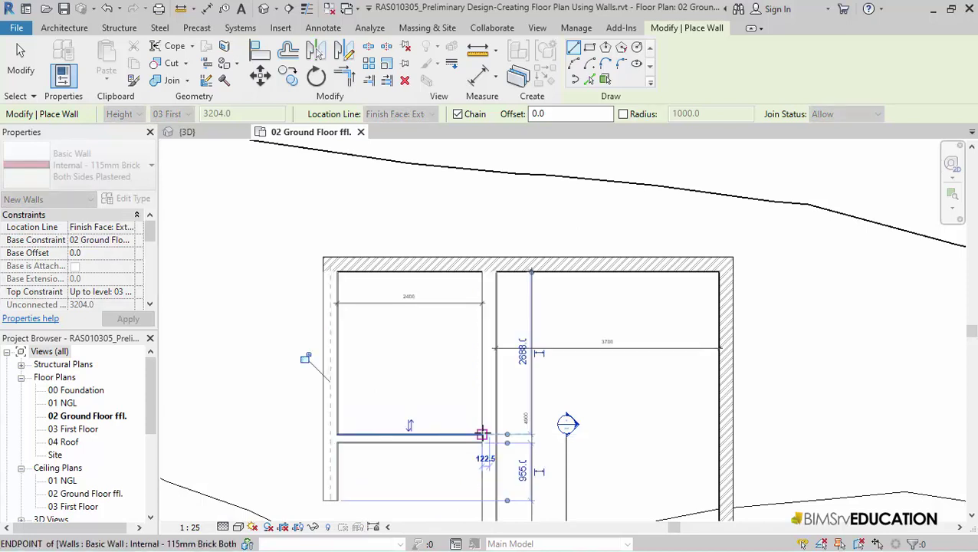
# Place an aligned core-face dimension between the internal partition and the upper external wall
pyautogui.click(207, 8)
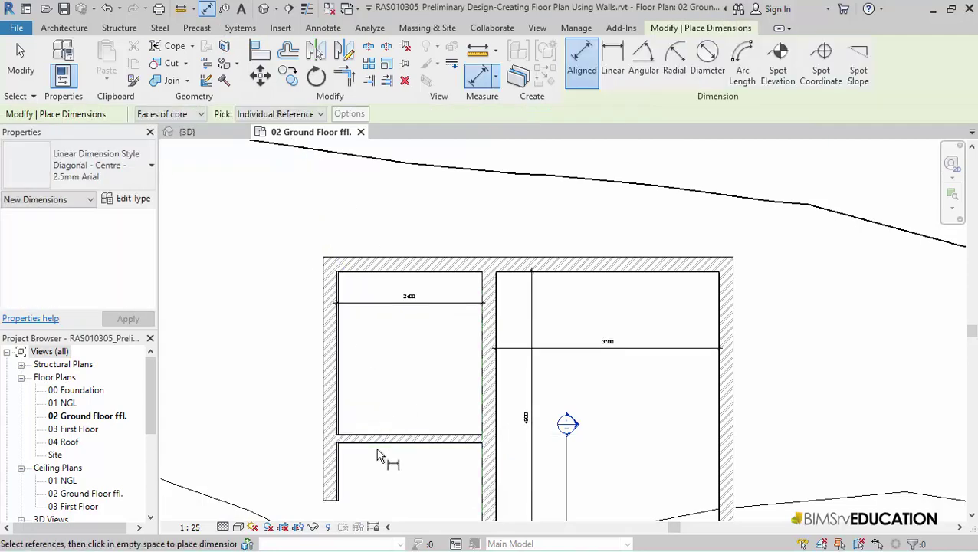
pyautogui.scroll(5, 380, 452)
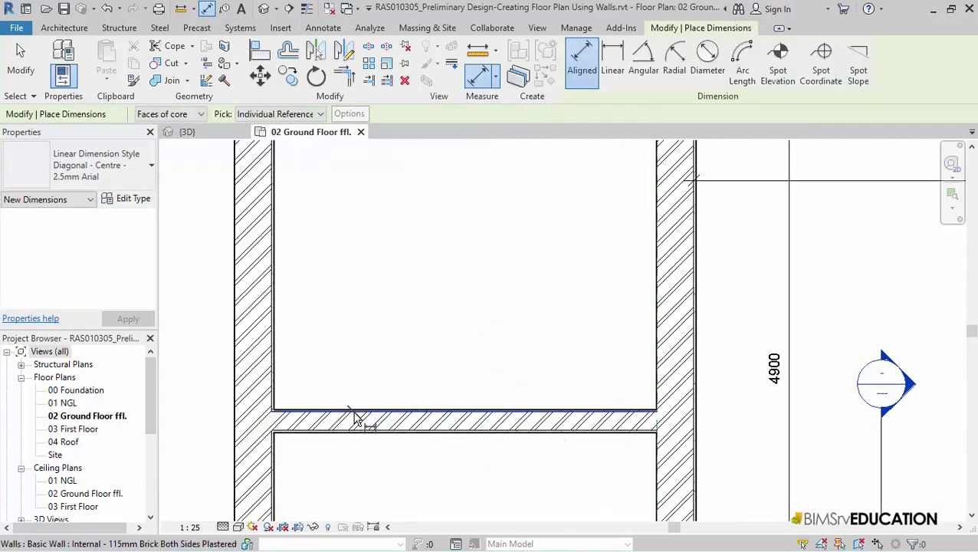
pyautogui.scroll(-3, 360, 411)
pyautogui.moveTo(428, 258); pyautogui.dragTo(428, 437, button='middle')
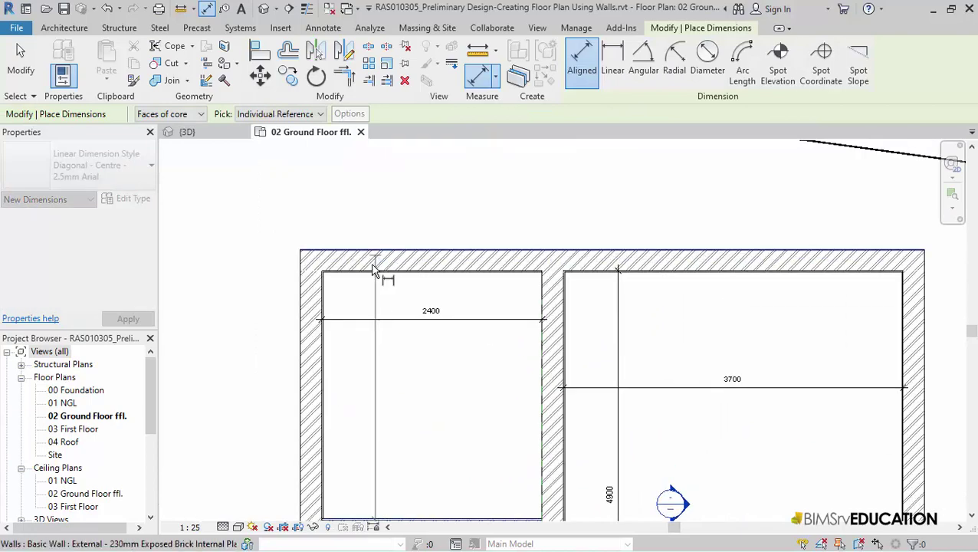
pyautogui.click(368, 275)
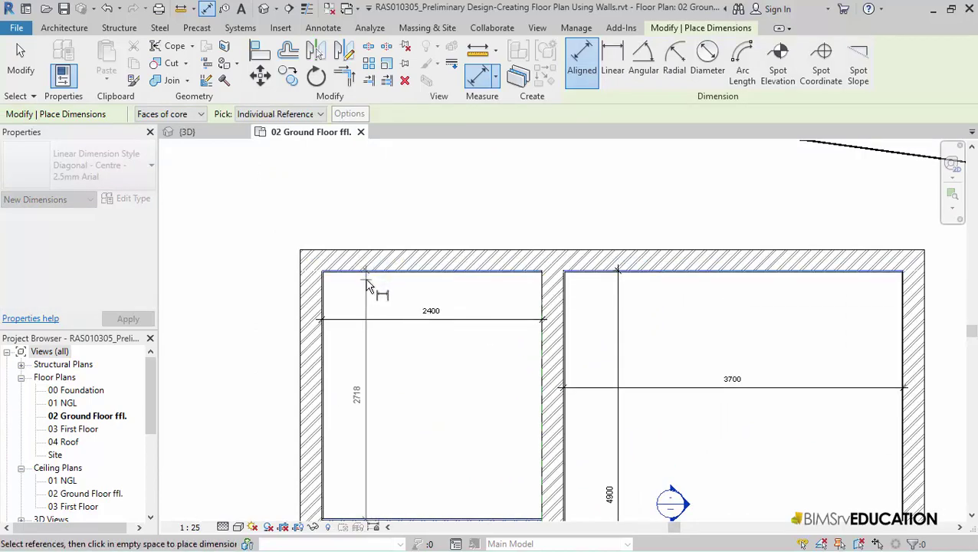
pyautogui.scroll(3, 368, 282)
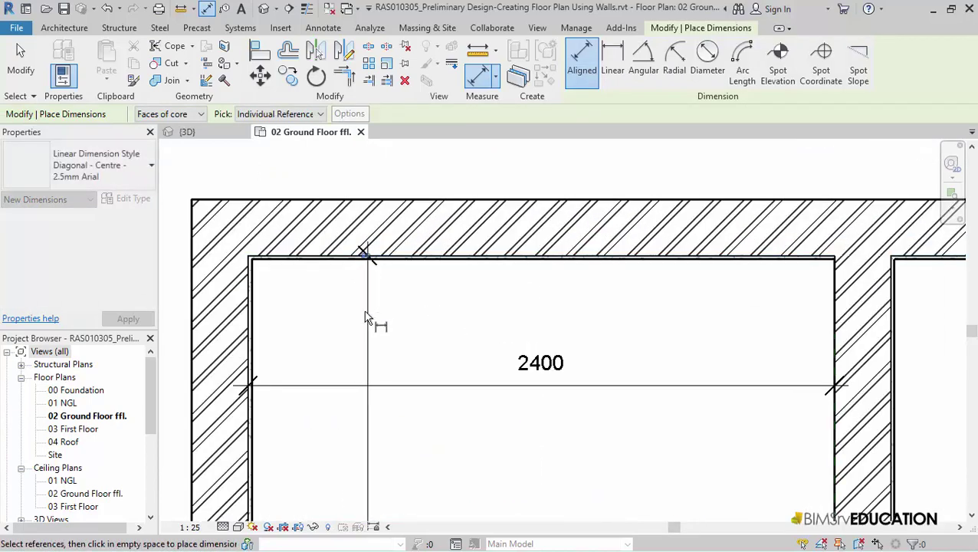
pyautogui.press('Escape')
pyautogui.press('Escape')
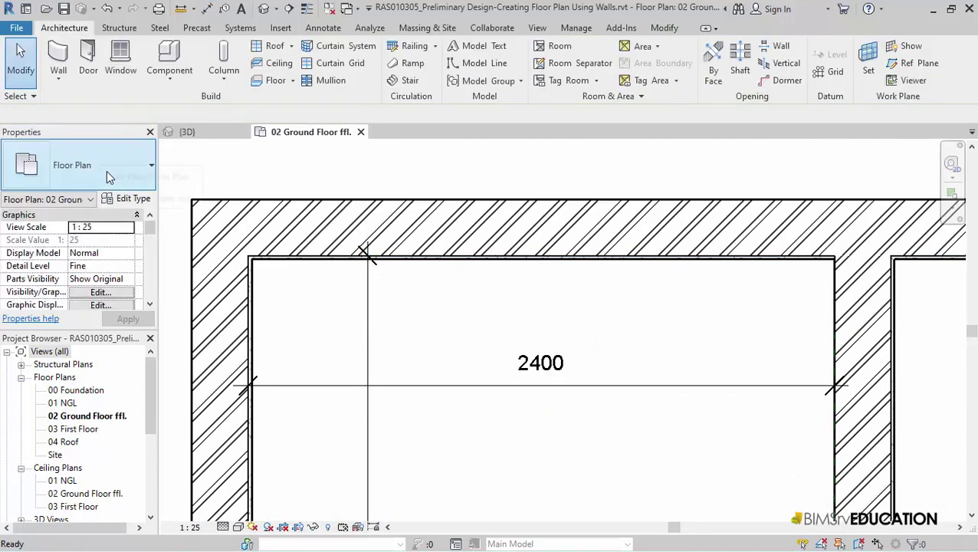
# Select the internal partition, set its core-face dimension from the upper wall to 1800 mm and clear the selection
pyautogui.scroll(-5, 280, 299)
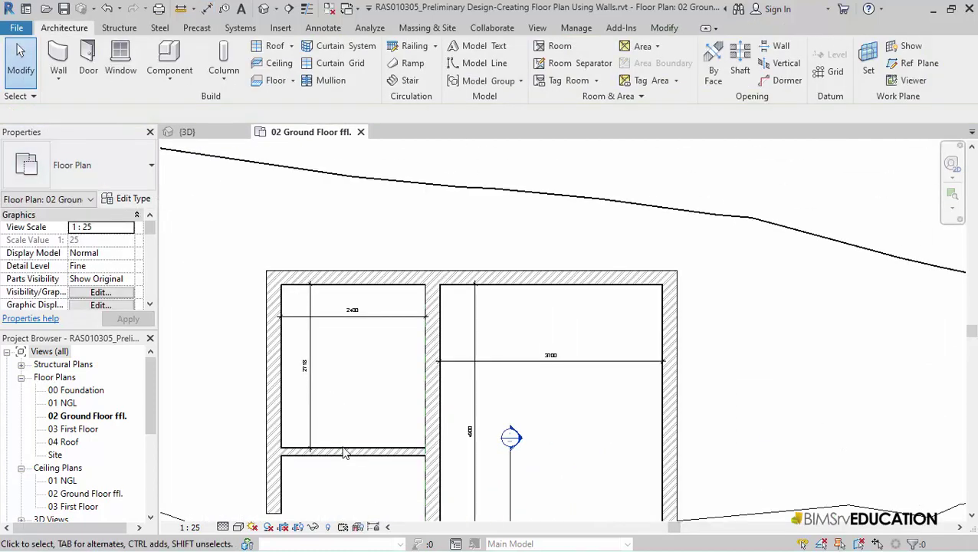
pyautogui.click(345, 456)
pyautogui.click(302, 366)
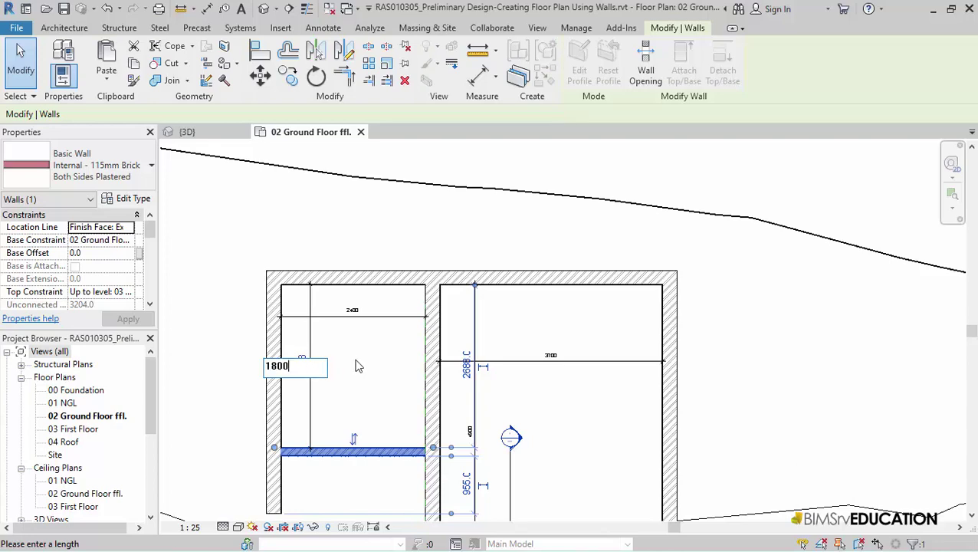
pyautogui.press('Return')
pyautogui.press('Escape')
# Join the outer left wall and the lower external wall in a corner with Trim/Extend to Corner, enclosing the left bay
pyautogui.scroll(-3, 344, 312)
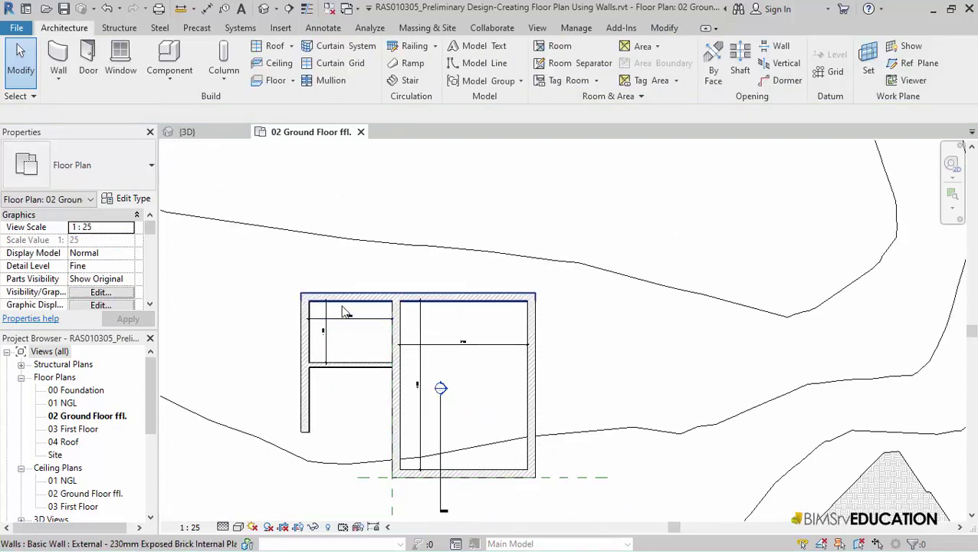
pyautogui.scroll(-2, 344, 312)
pyautogui.scroll(2, 338, 355)
pyautogui.moveTo(338, 355); pyautogui.dragTo(349, 366, button='middle')
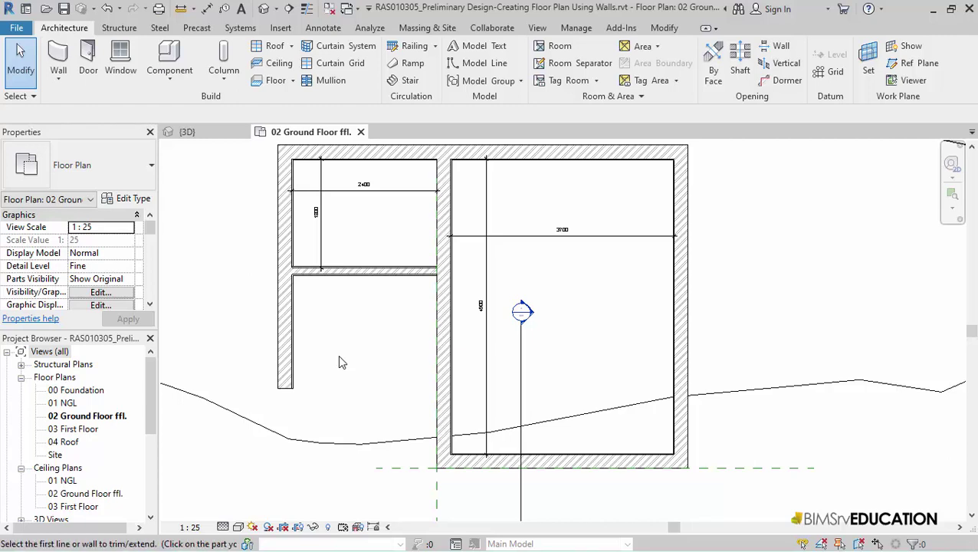
pyautogui.click(284, 356)
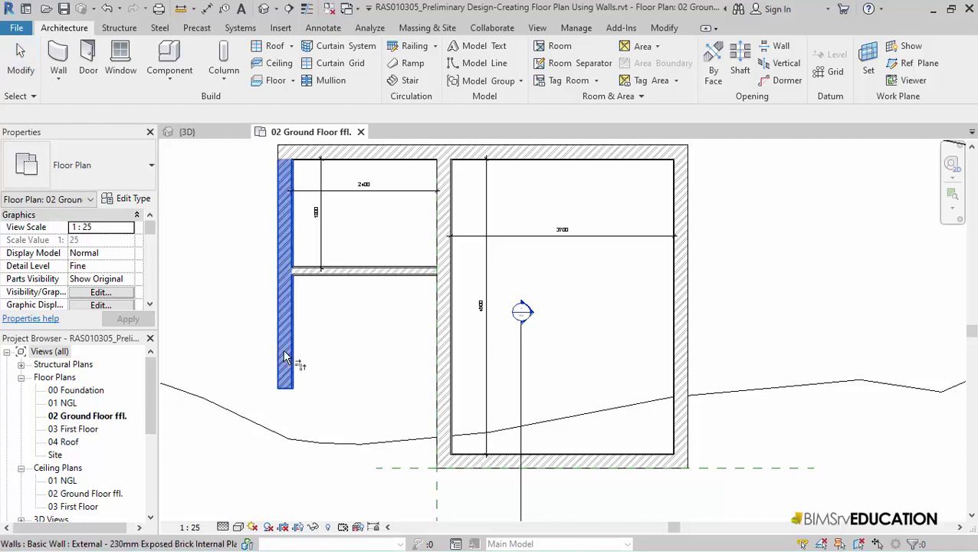
pyautogui.click(490, 465)
pyautogui.moveTo(382, 323); pyautogui.dragTo(305, 393, button='middle')
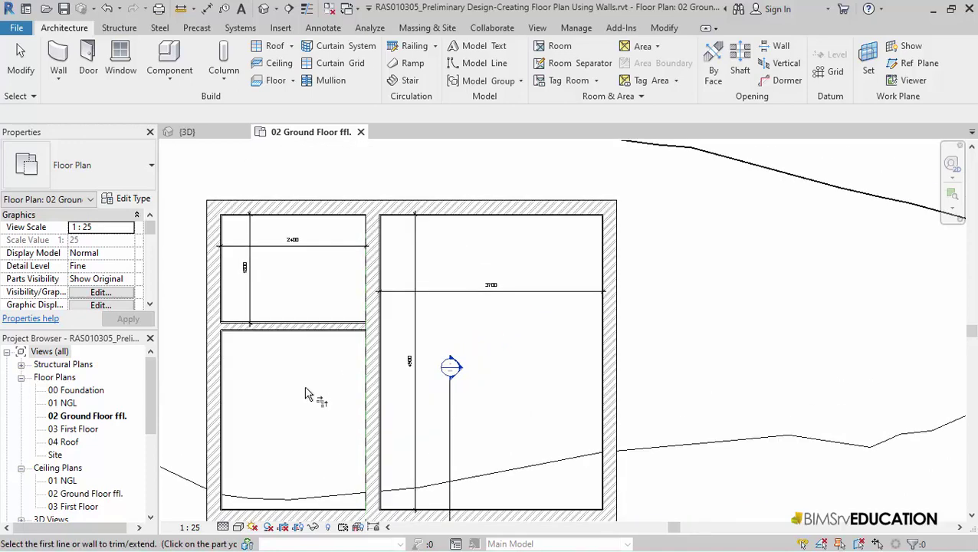
pyautogui.click(20, 61)
pyautogui.scroll(-3, 472, 305)
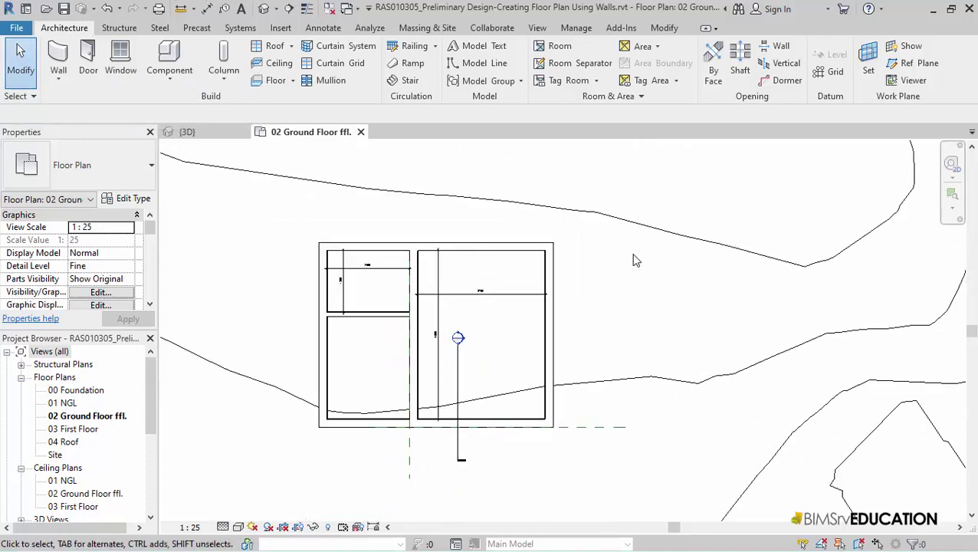
# Using Create Similar on the right external wall, draw a horizontal 230 mm exposed brick wall right of the rooms, roughly level with their upper external wall
pyautogui.moveTo(633, 261); pyautogui.dragTo(503, 280, button='middle')
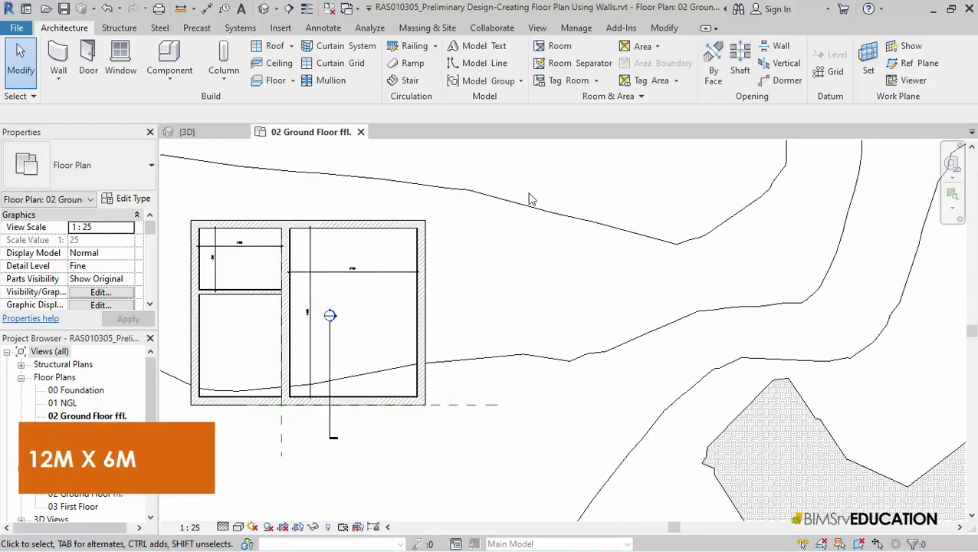
pyautogui.click(430, 293)
pyautogui.rightClick(431, 293)
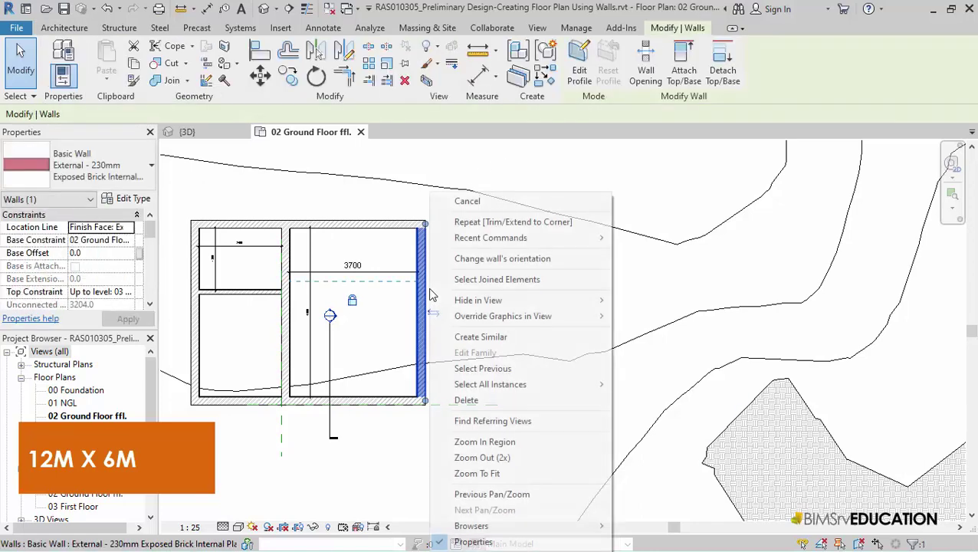
pyautogui.click(488, 343)
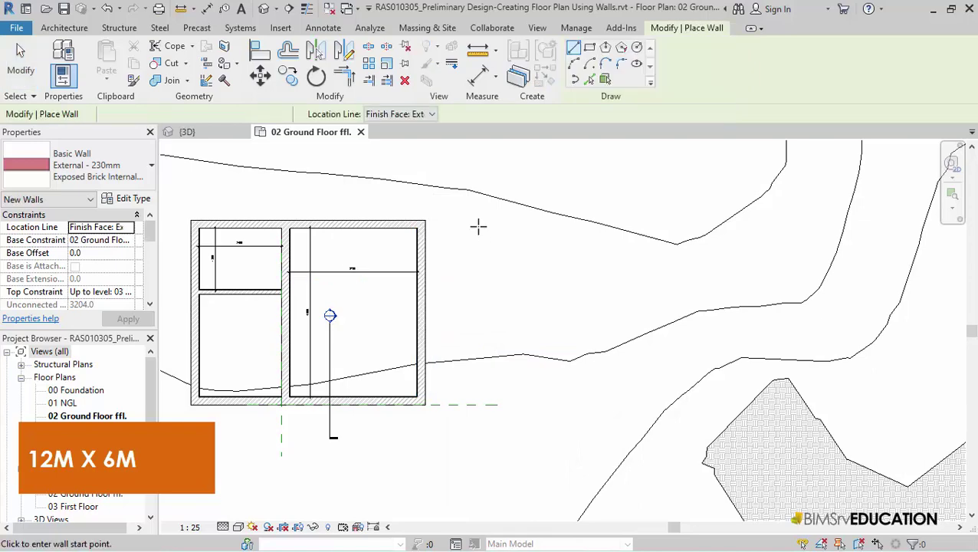
pyautogui.scroll(2, 479, 226)
pyautogui.scroll(-3, 478, 234)
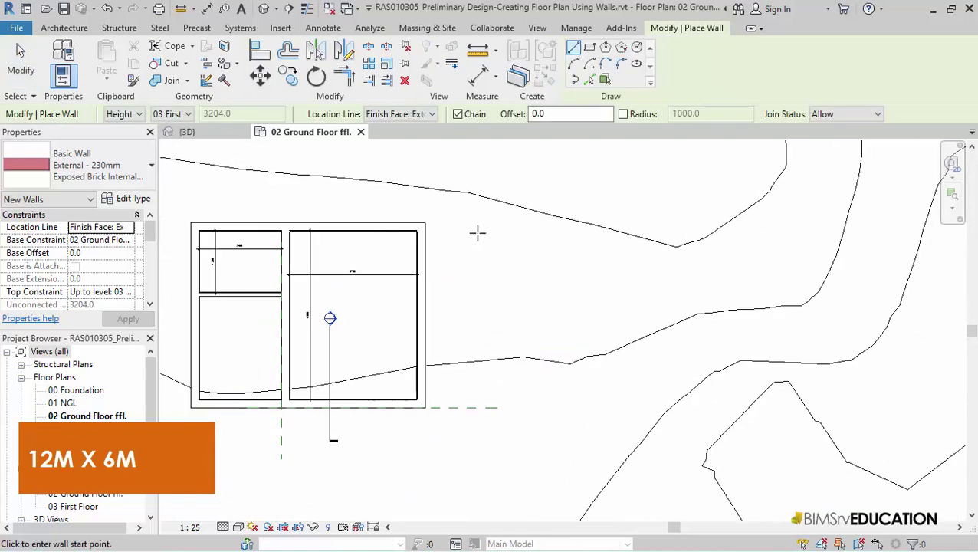
pyautogui.scroll(1, 476, 231)
pyautogui.click(475, 227)
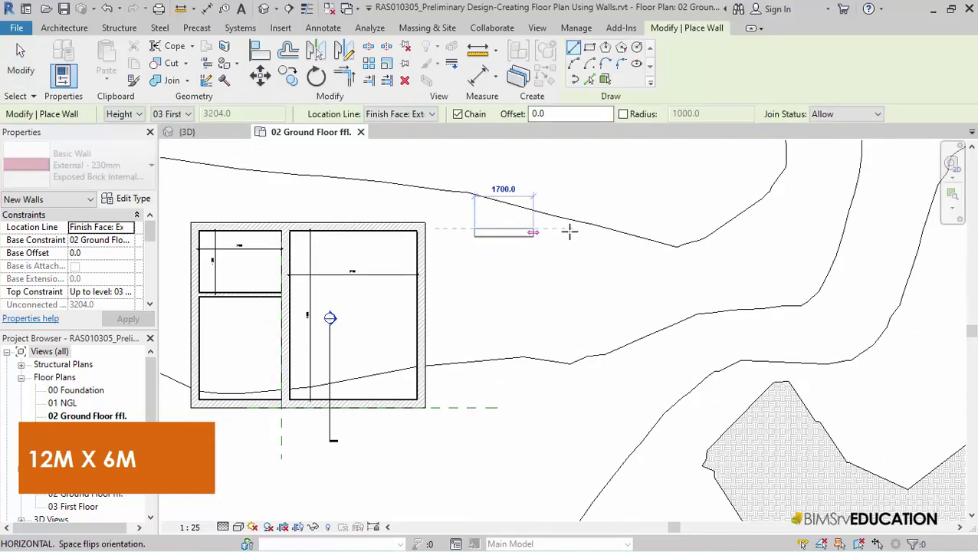
pyautogui.click(674, 228)
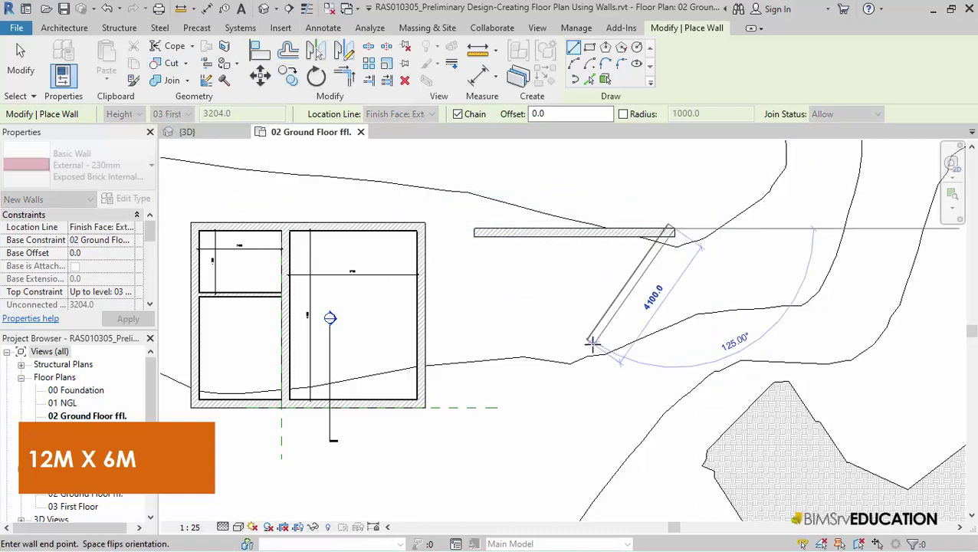
pyautogui.press('Escape')
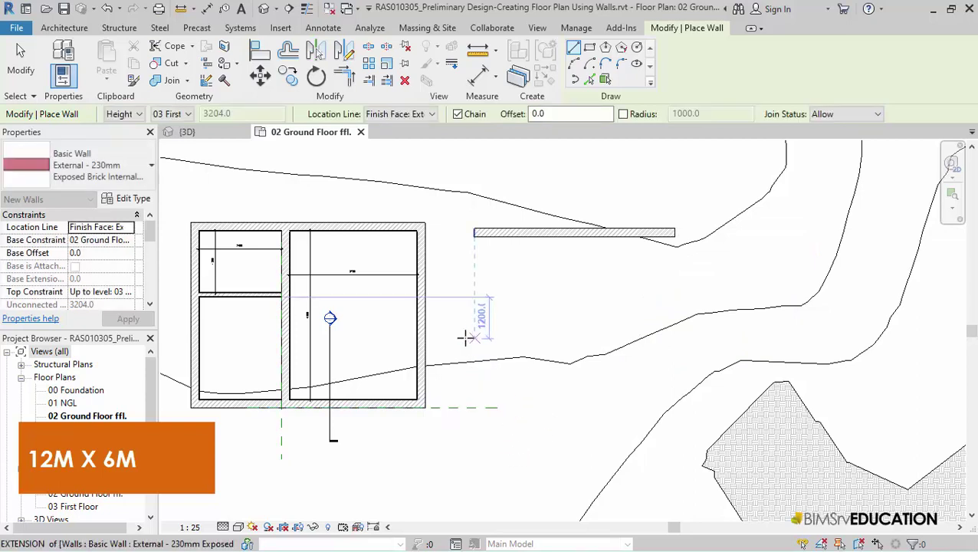
# Draw a parallel horizontal 230 mm external wall about 5300 mm long, about 4270 mm below the new upper wall
pyautogui.click(469, 388)
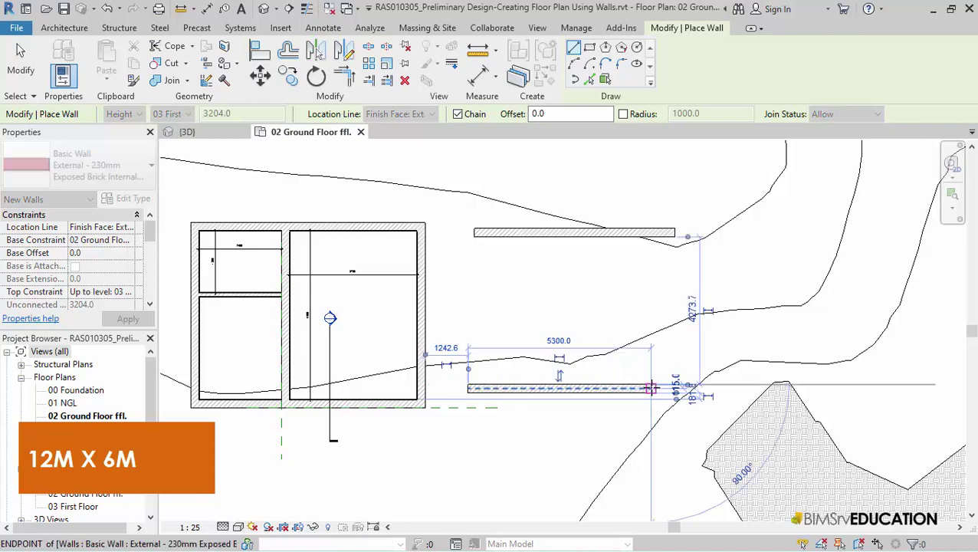
pyautogui.click(656, 377)
pyautogui.click(21, 63)
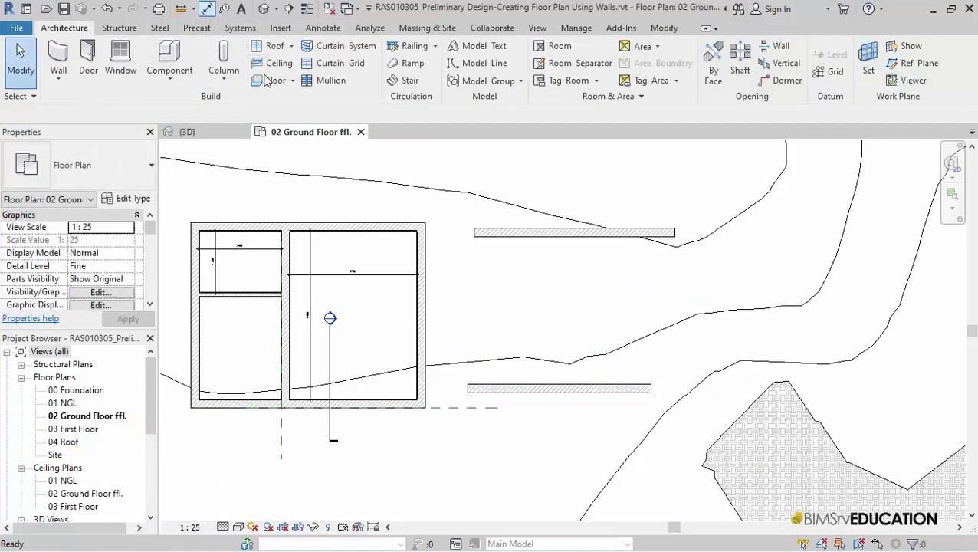
# Place an aligned core-face dimension between the two new horizontal walls
pyautogui.press('d')
pyautogui.press('i')
pyautogui.click(536, 389)
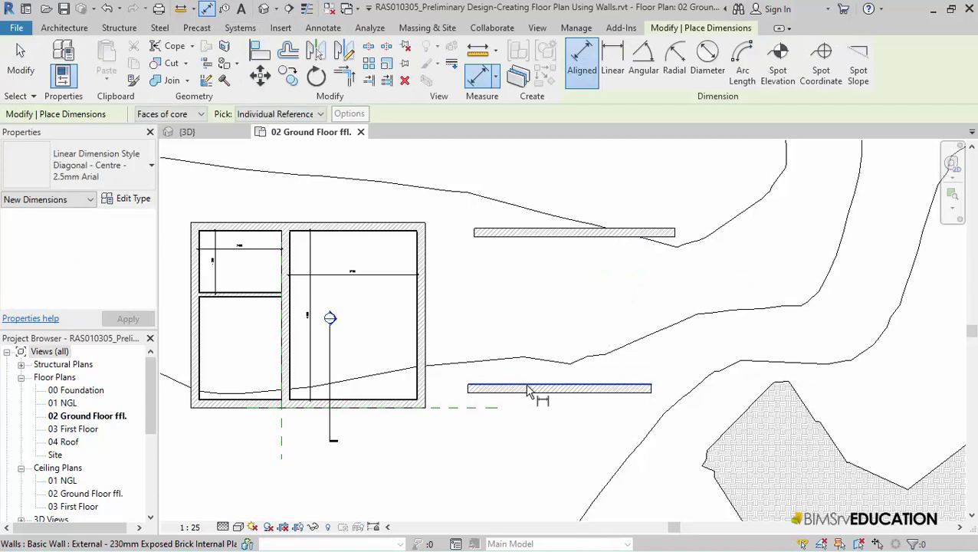
pyautogui.click(523, 234)
pyautogui.click(519, 270)
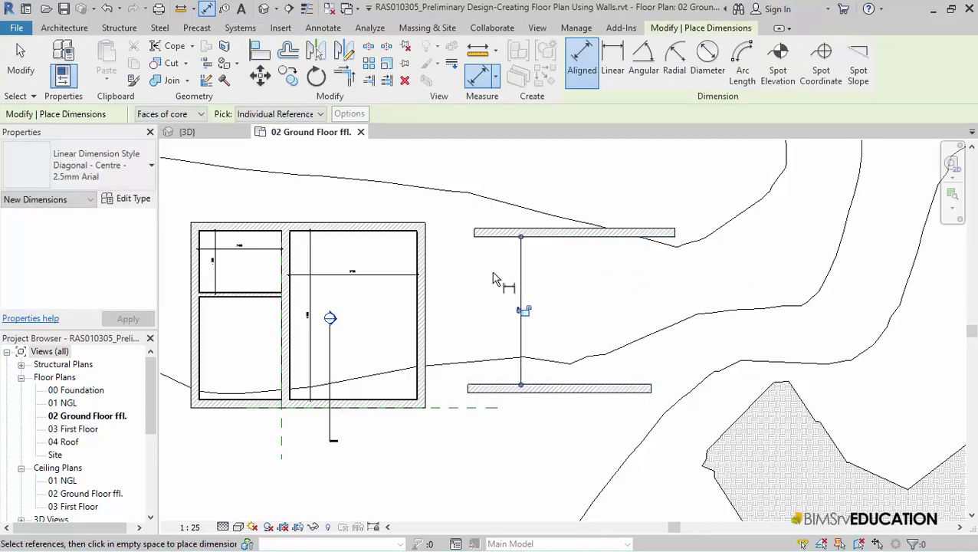
pyautogui.scroll(4, 491, 285)
pyautogui.moveTo(651, 286); pyautogui.dragTo(498, 306, button='middle')
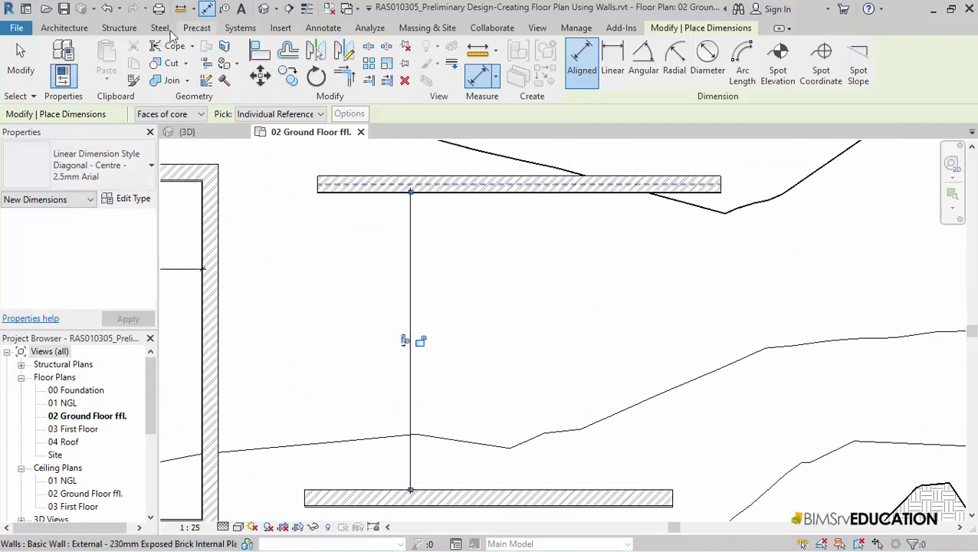
pyautogui.click(20, 70)
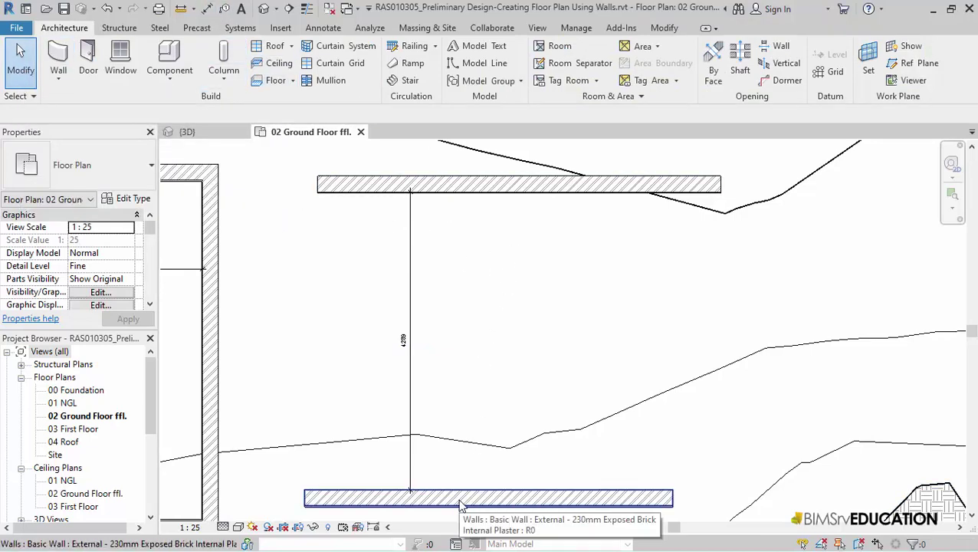
# Select the new lower wall, set its core-face distance from the new upper wall to 6000 mm and clear the selection
pyautogui.click(460, 505)
pyautogui.click(404, 346)
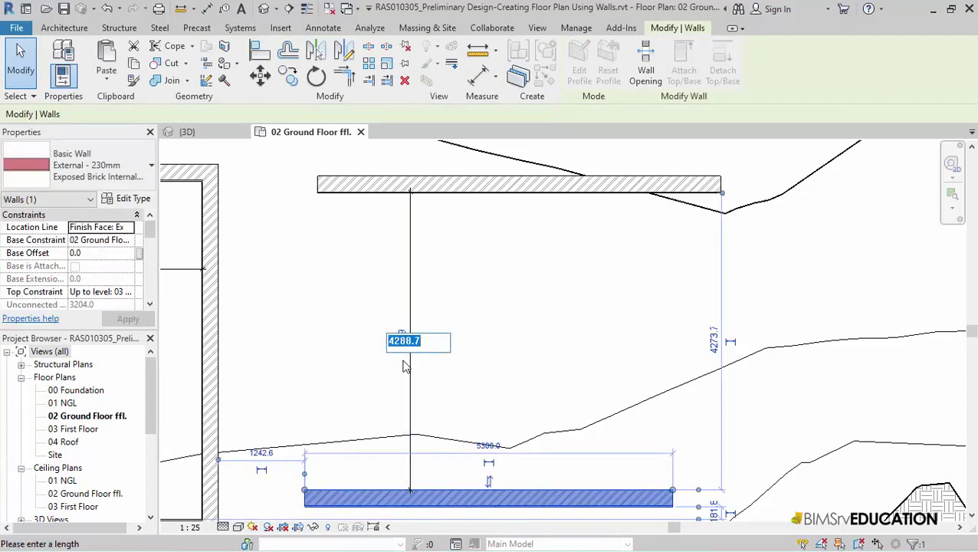
pyautogui.press('Return')
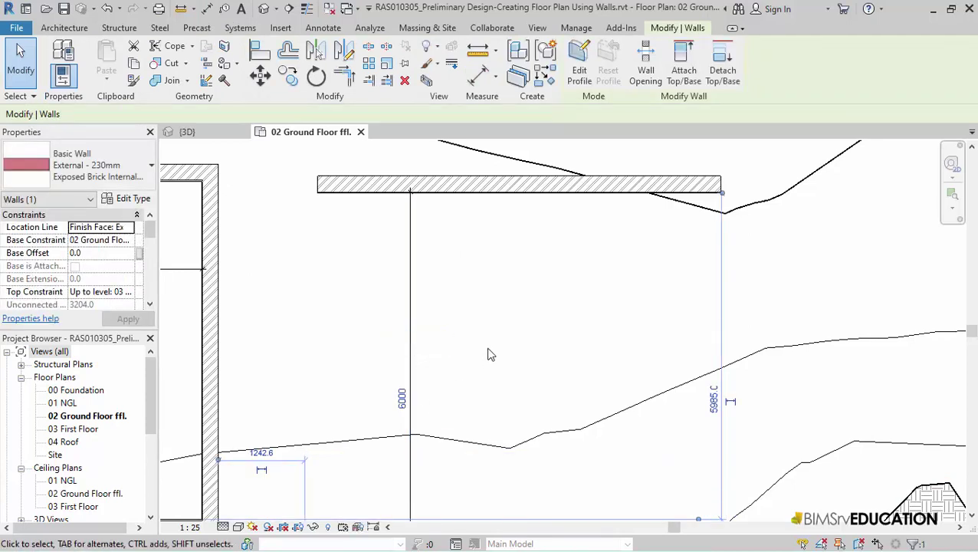
pyautogui.press('Escape')
# Lock the 6000 mm dimension between the two new walls and clear the selection
pyautogui.click(411, 339)
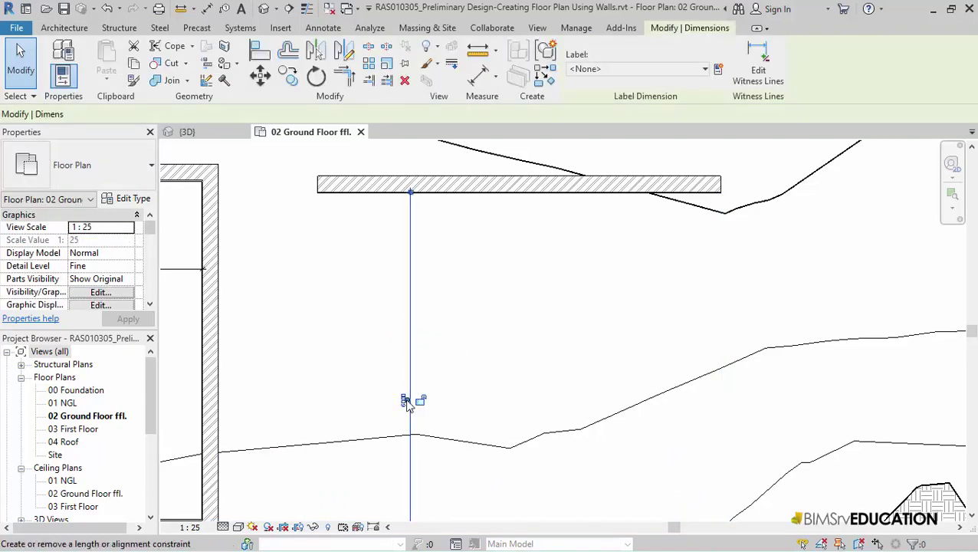
pyautogui.scroll(-2, 483, 339)
pyautogui.scroll(-2, 483, 339)
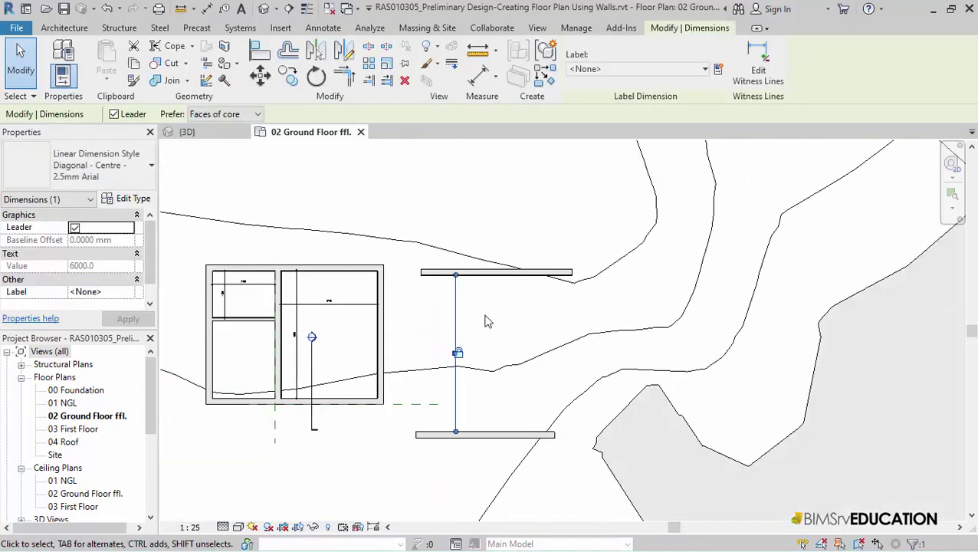
pyautogui.press('Escape')
# Flip the orientation of the new lower wall so its exterior side faces away from the new upper wall, and clear the selection
pyautogui.scroll(1, 444, 469)
pyautogui.scroll(-1, 443, 465)
pyautogui.scroll(2, 406, 489)
pyautogui.scroll(-1, 399, 487)
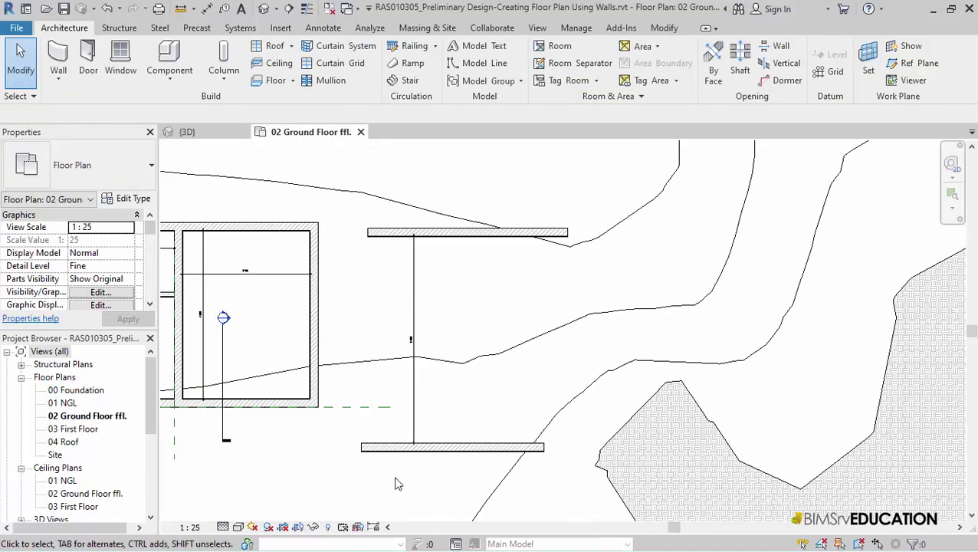
pyautogui.scroll(-1, 397, 484)
pyautogui.scroll(2, 396, 484)
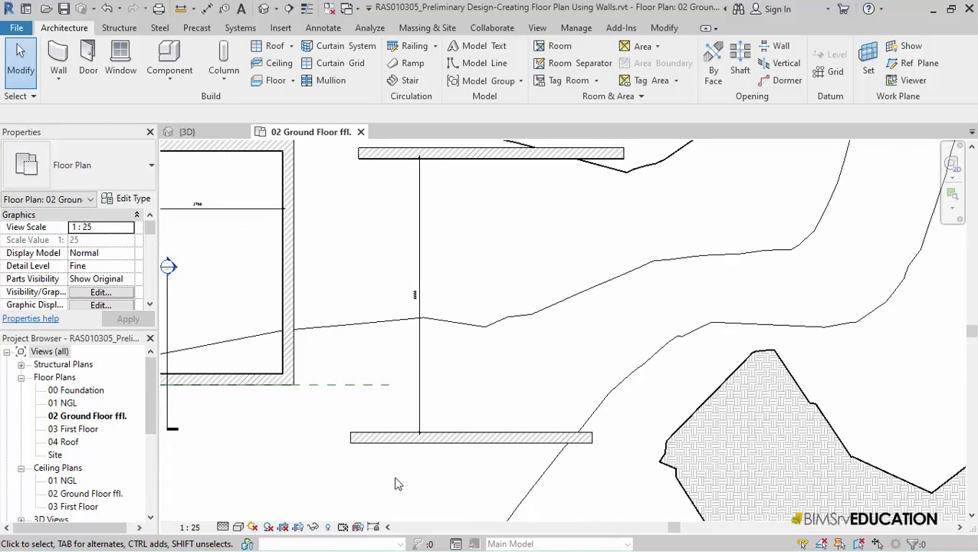
pyautogui.scroll(1, 396, 484)
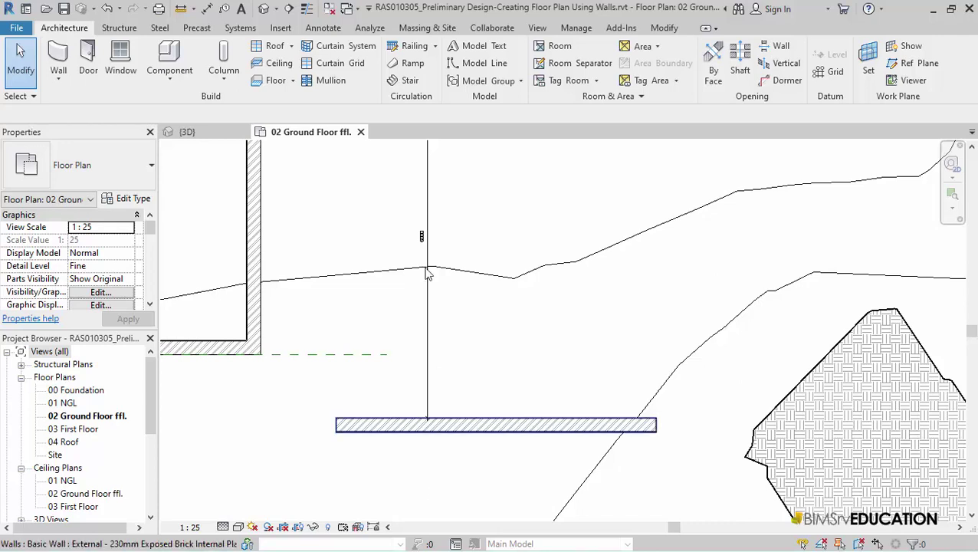
pyautogui.scroll(2, 281, 394)
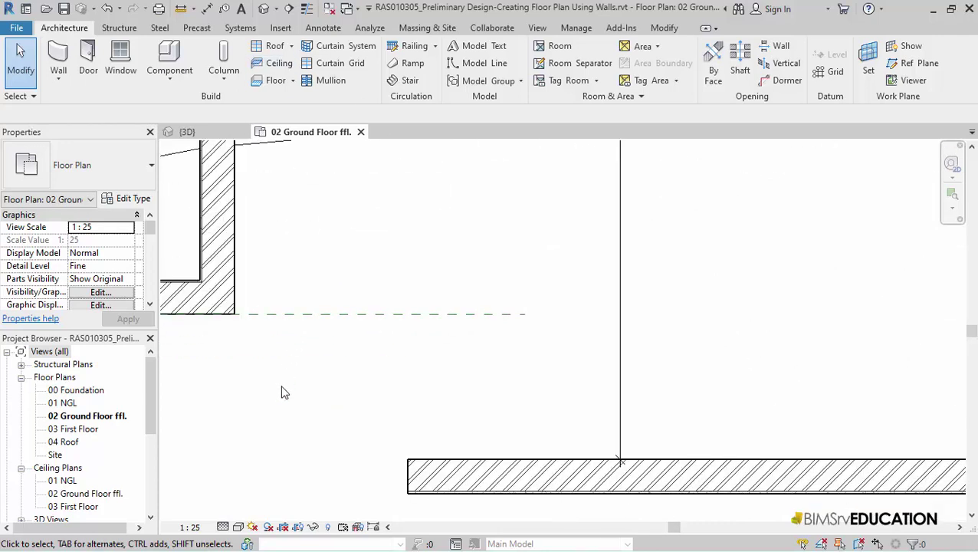
pyautogui.moveTo(282, 394); pyautogui.dragTo(287, 420, button='middle')
pyautogui.scroll(-2, 286, 422)
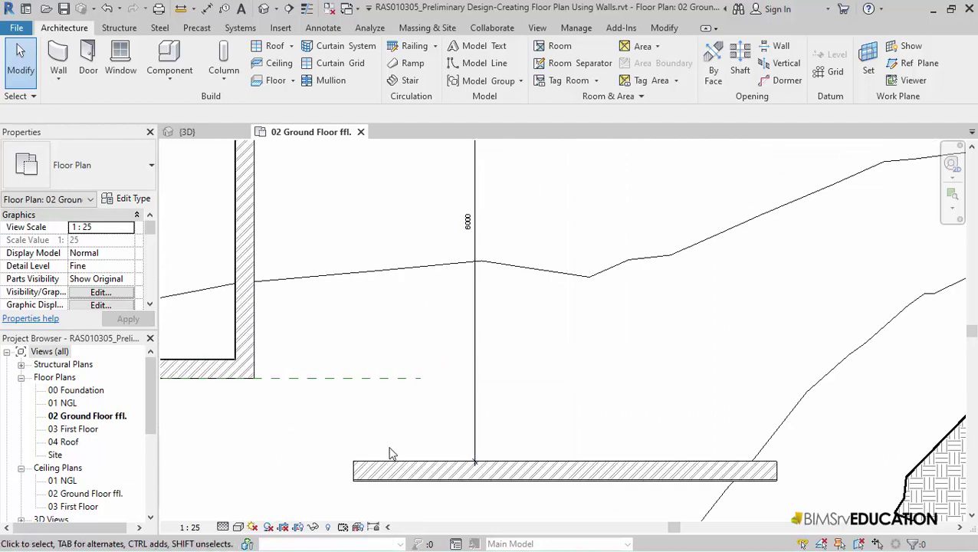
pyautogui.click(405, 471)
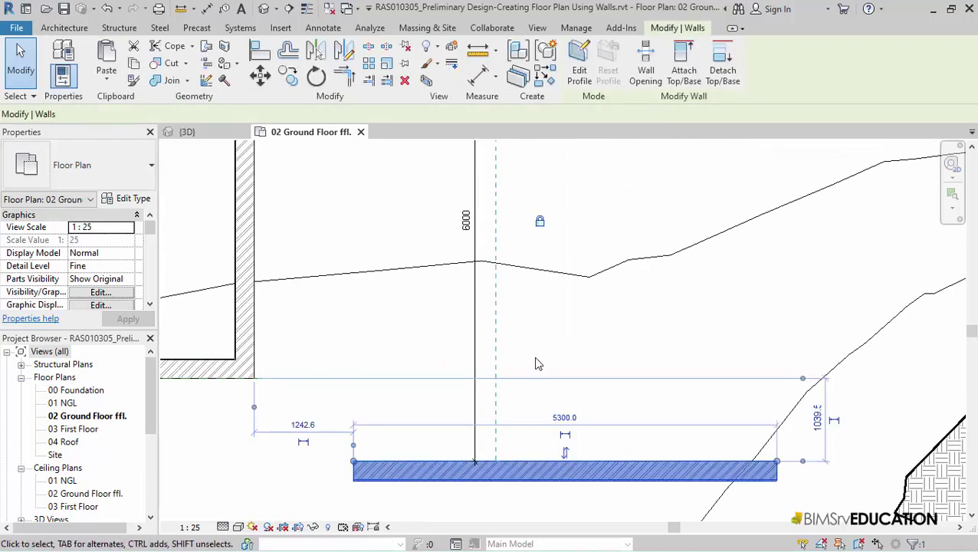
pyautogui.moveTo(564, 470); pyautogui.dragTo(570, 452)
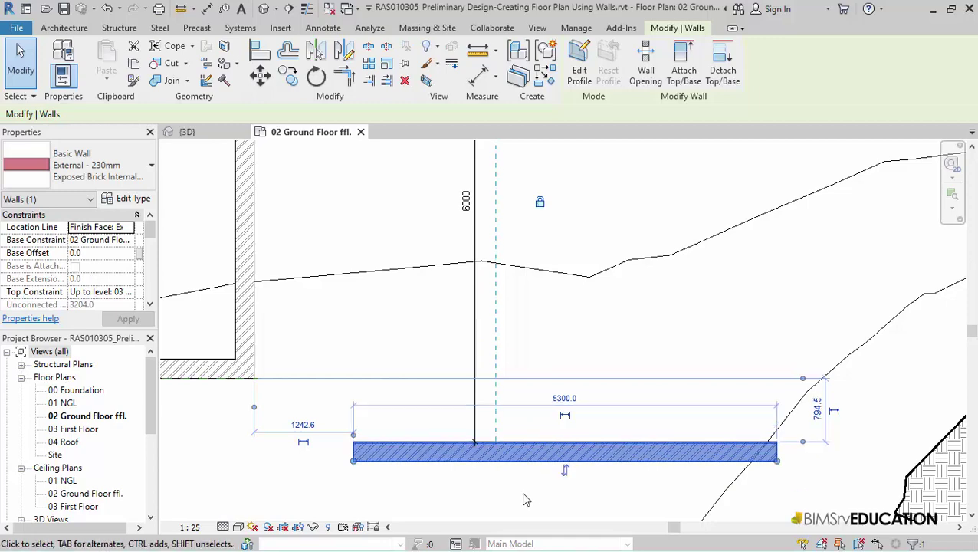
pyautogui.scroll(-4, 492, 494)
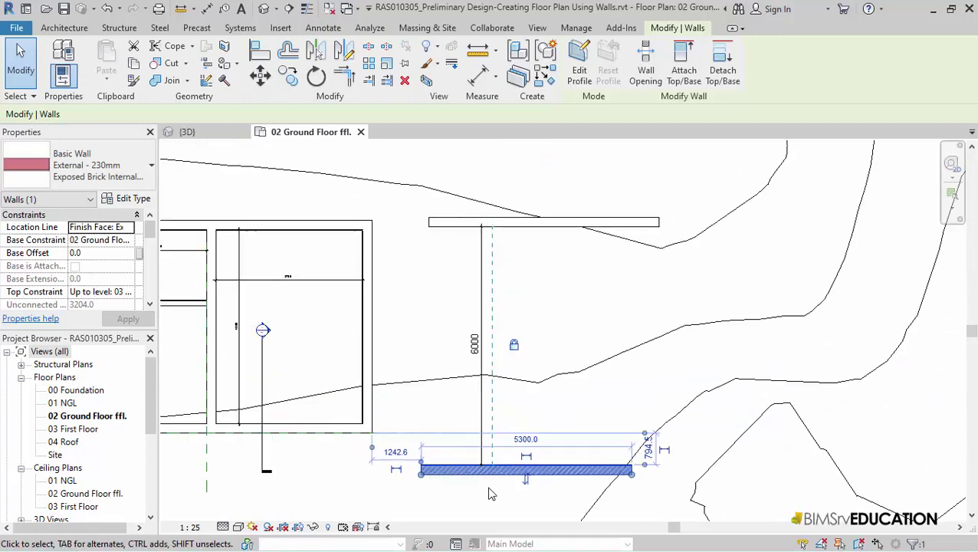
pyautogui.scroll(2, 588, 393)
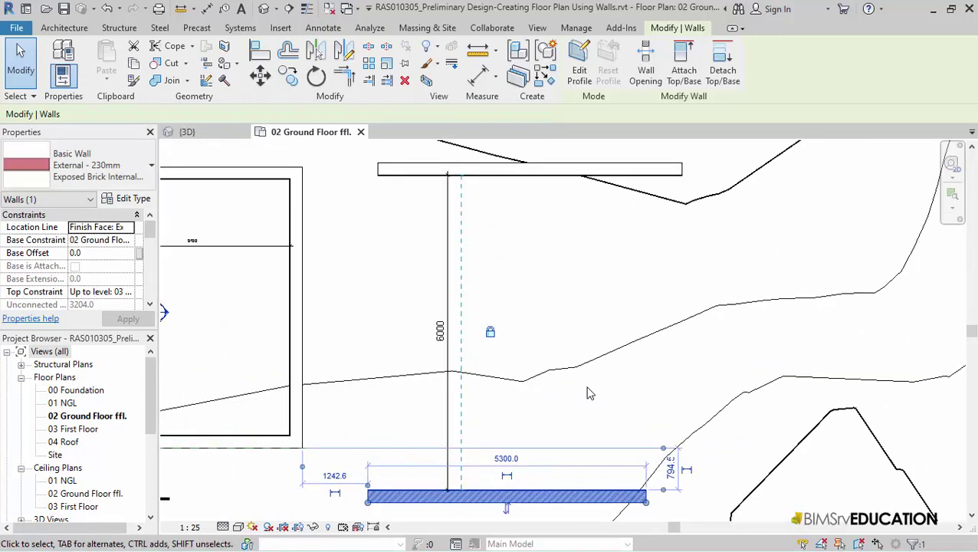
pyautogui.moveTo(587, 393); pyautogui.dragTo(583, 283, button='middle')
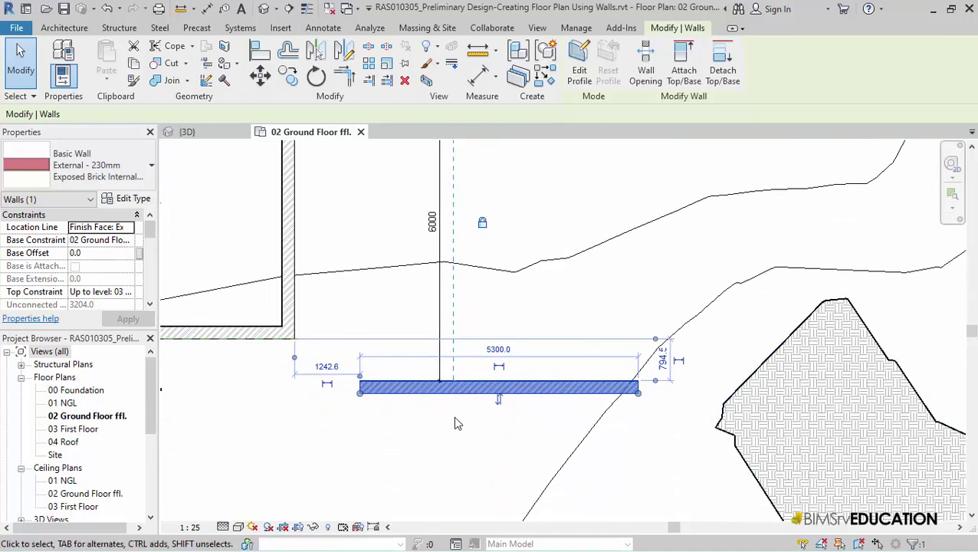
pyautogui.click(456, 419)
# Flip the orientation of the new upper wall so its exterior side faces the lower wall, and clear the selection
pyautogui.moveTo(456, 419); pyautogui.dragTo(534, 442, button='middle')
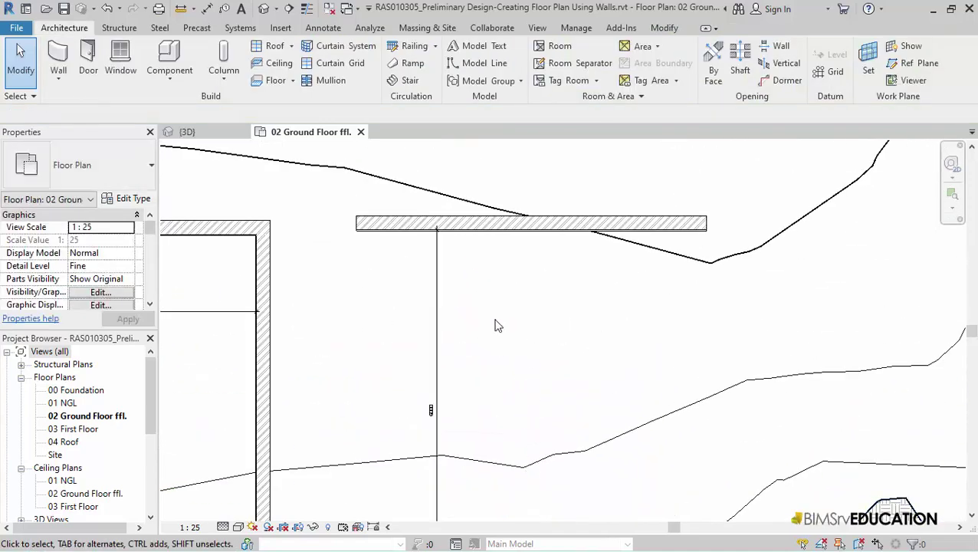
pyautogui.moveTo(493, 321); pyautogui.dragTo(492, 376, button='middle')
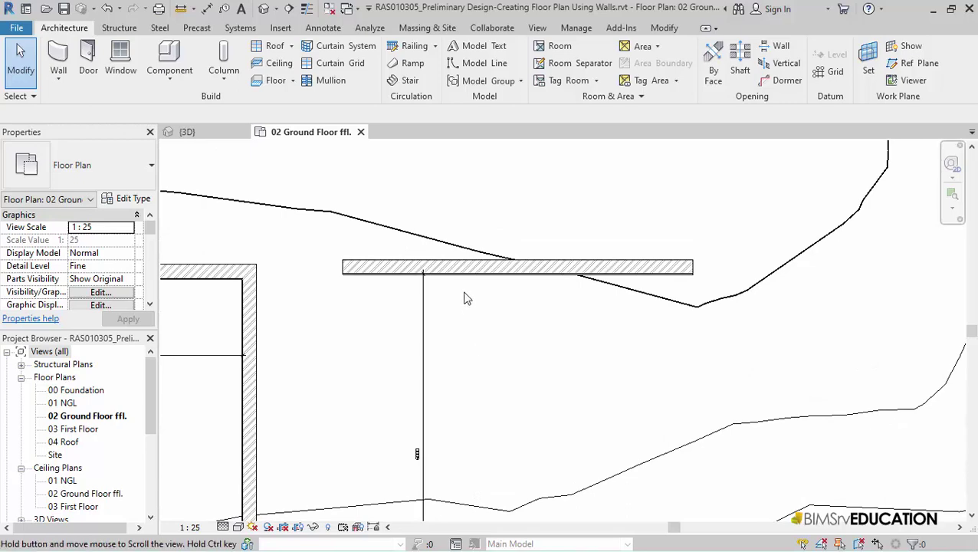
pyautogui.moveTo(465, 280); pyautogui.dragTo(450, 172, button='middle')
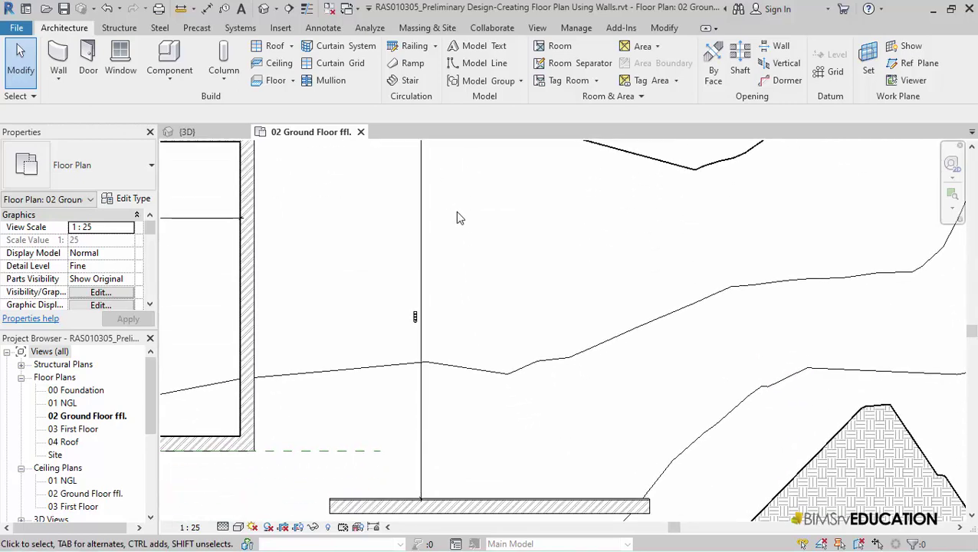
pyautogui.scroll(-2, 458, 217)
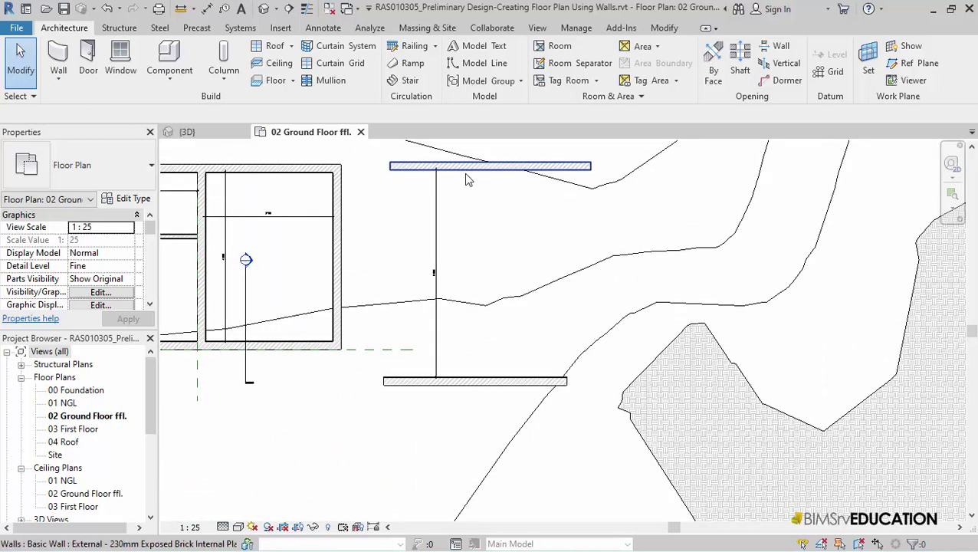
pyautogui.click(465, 175)
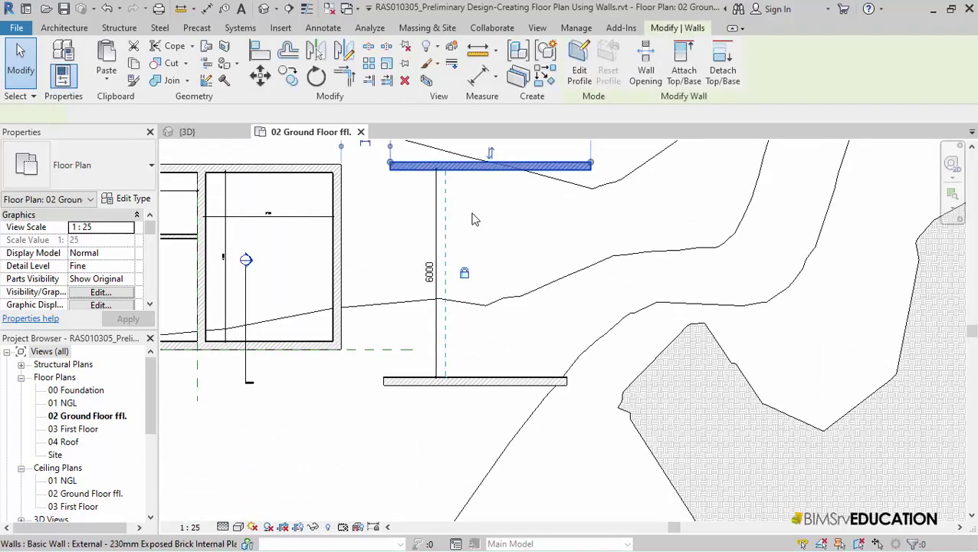
pyautogui.click(493, 153)
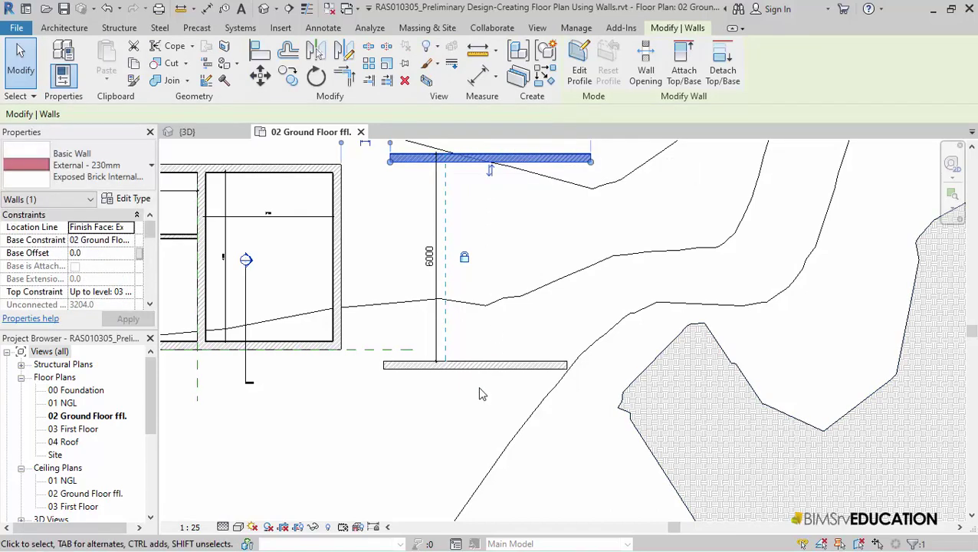
pyautogui.click(534, 250)
# Draw a vertical wall about 5000 mm long beyond the two new horizontal walls, using Create Similar on the existing rooms' outer wall facing them
pyautogui.moveTo(535, 247); pyautogui.dragTo(468, 288, button='middle')
pyautogui.scroll(2, 386, 280)
pyautogui.scroll(-1, 460, 282)
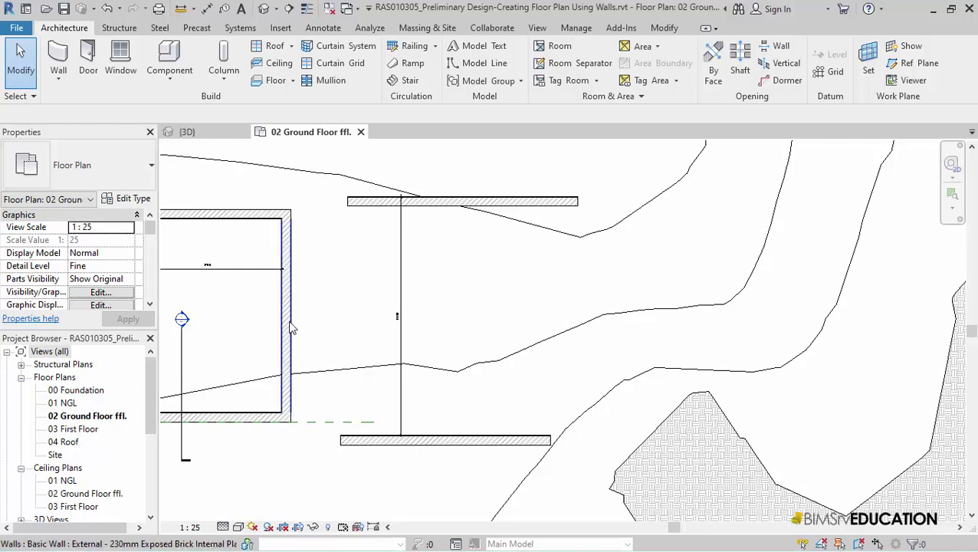
pyautogui.click(290, 329)
pyautogui.rightClick(290, 328)
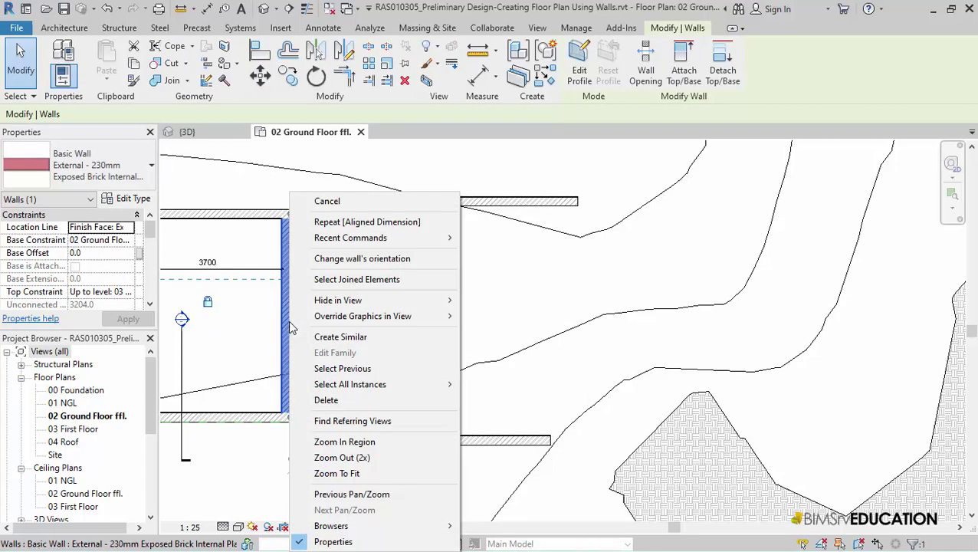
pyautogui.click(354, 338)
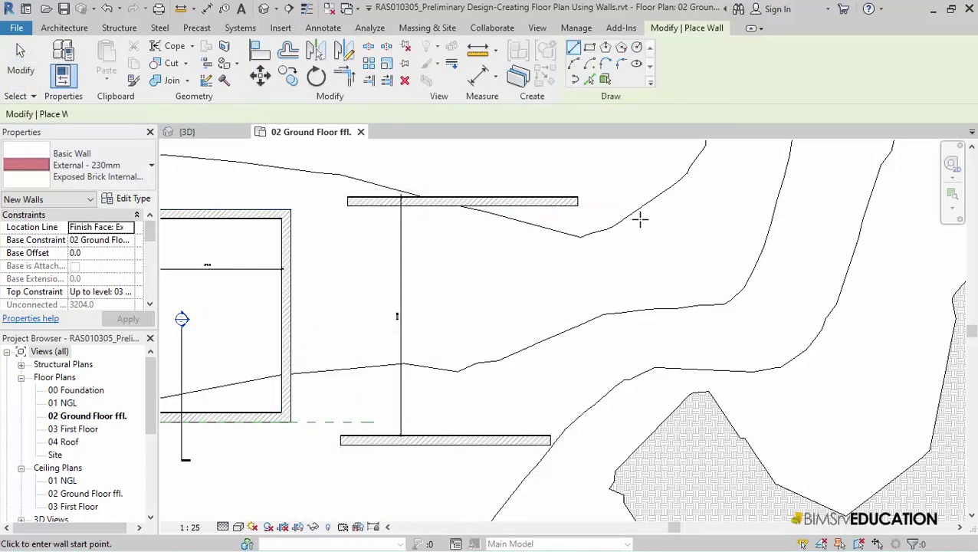
pyautogui.click(646, 195)
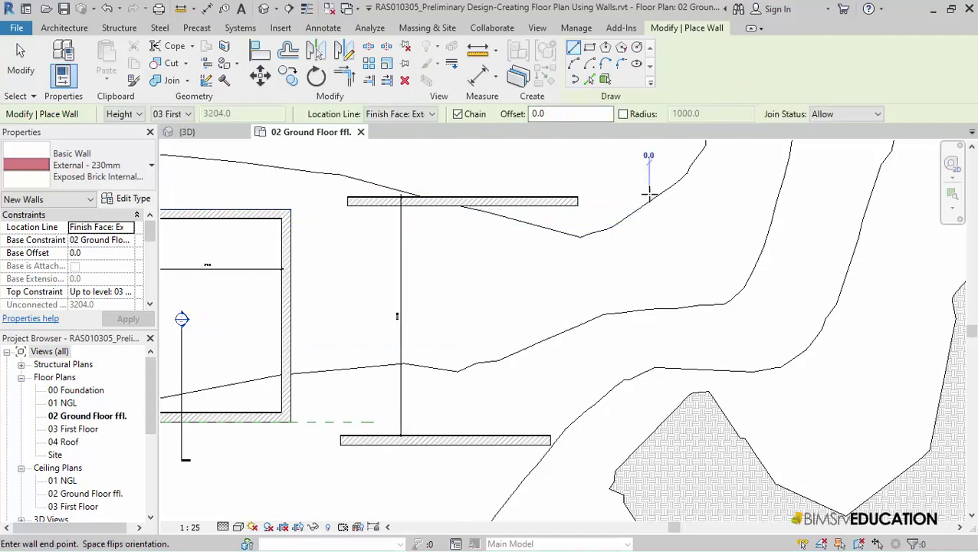
pyautogui.click(648, 391)
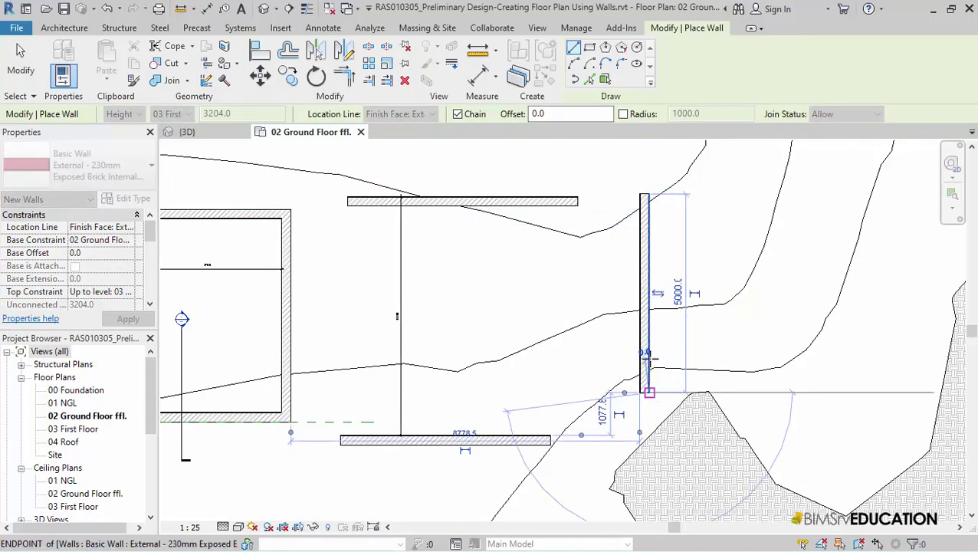
pyautogui.press('Escape')
pyautogui.press('Escape')
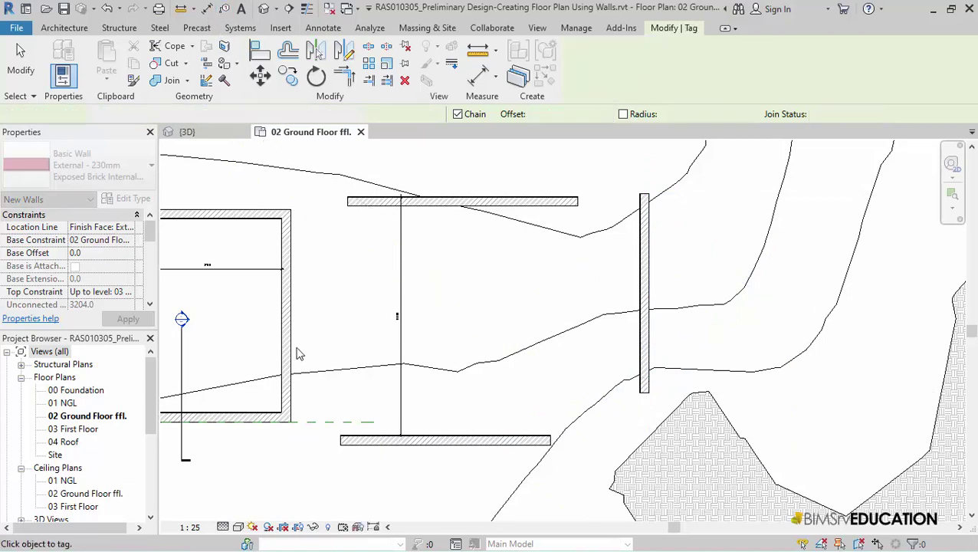
# Add an aligned dimension between the core faces of the existing rooms' outer wall and the new vertical wall
pyautogui.click(206, 10)
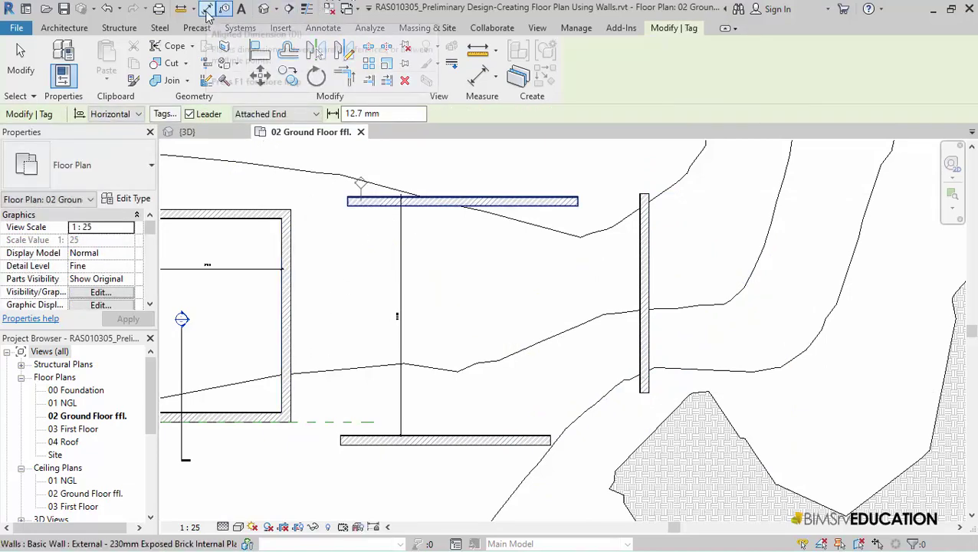
pyautogui.click(296, 310)
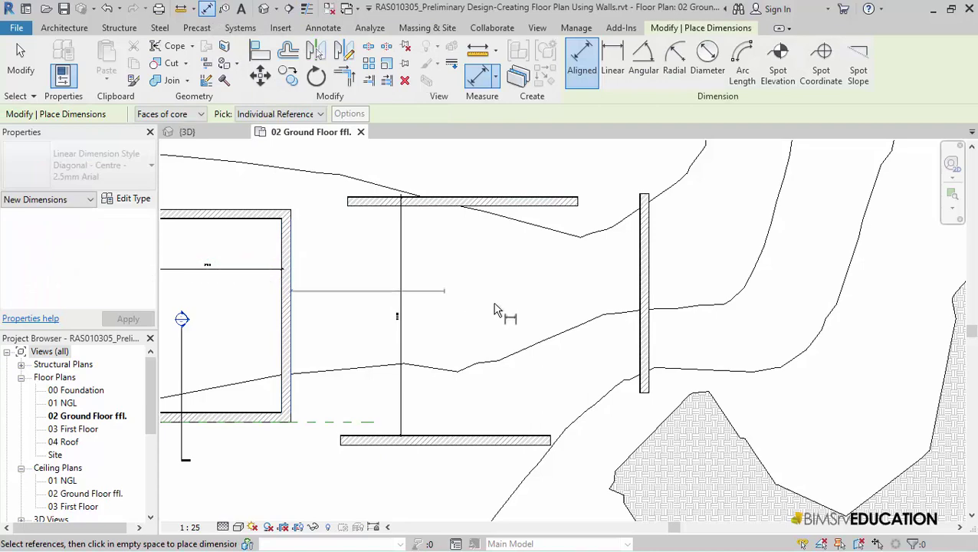
pyautogui.scroll(3, 642, 283)
pyautogui.click(646, 285)
pyautogui.scroll(-2, 455, 294)
pyautogui.click(386, 337)
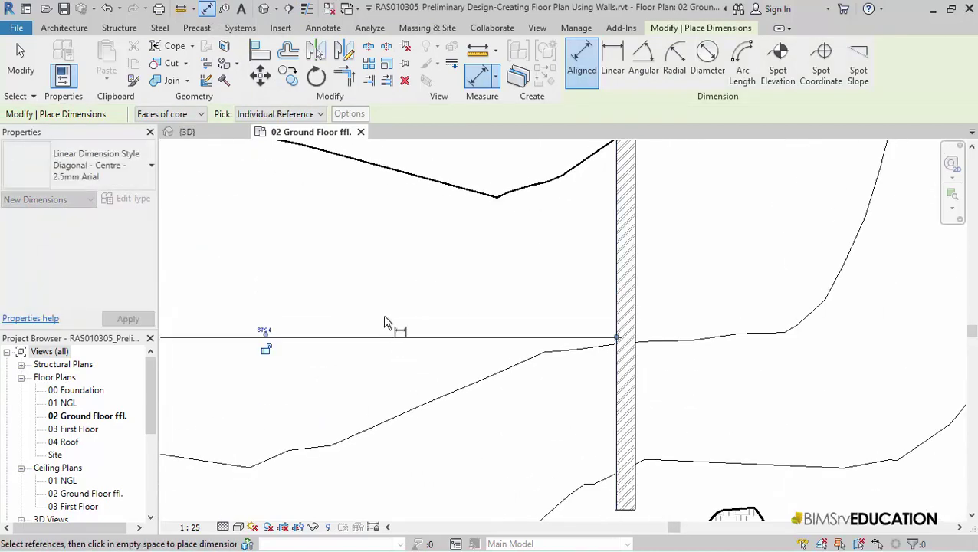
pyautogui.click(21, 60)
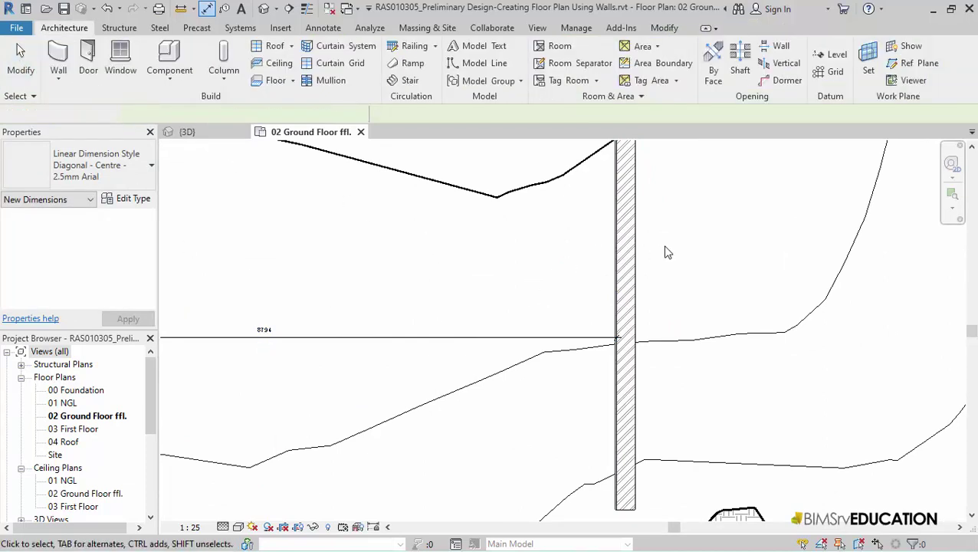
# Select the new vertical wall, set its core-face distance from the existing rooms' wall to 12 m and clear the selection
pyautogui.click(626, 255)
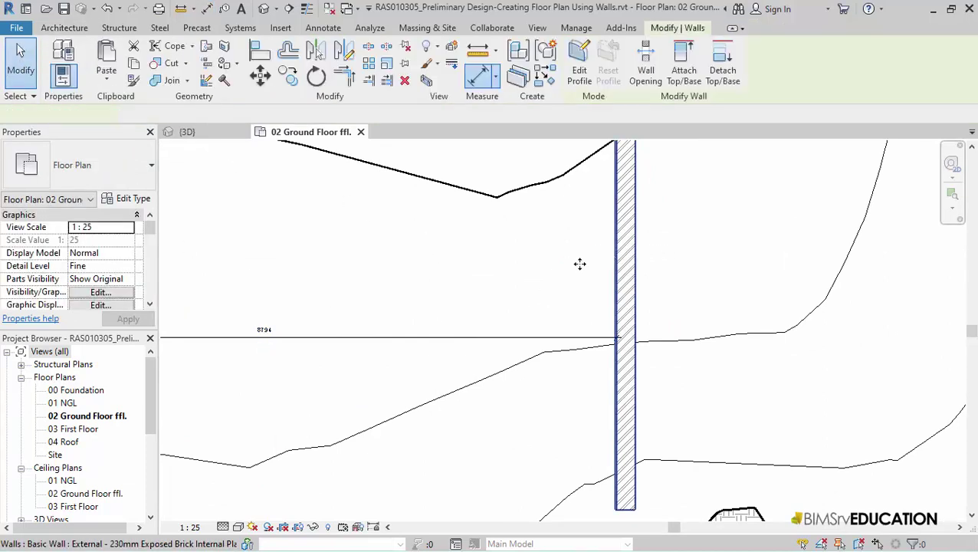
pyautogui.click(265, 330)
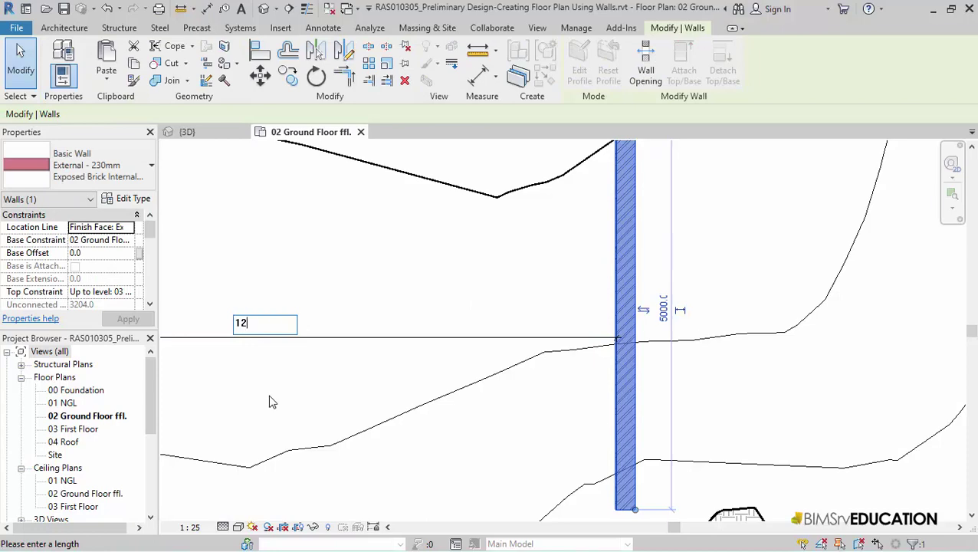
pyautogui.write('12m')
pyautogui.press('Return')
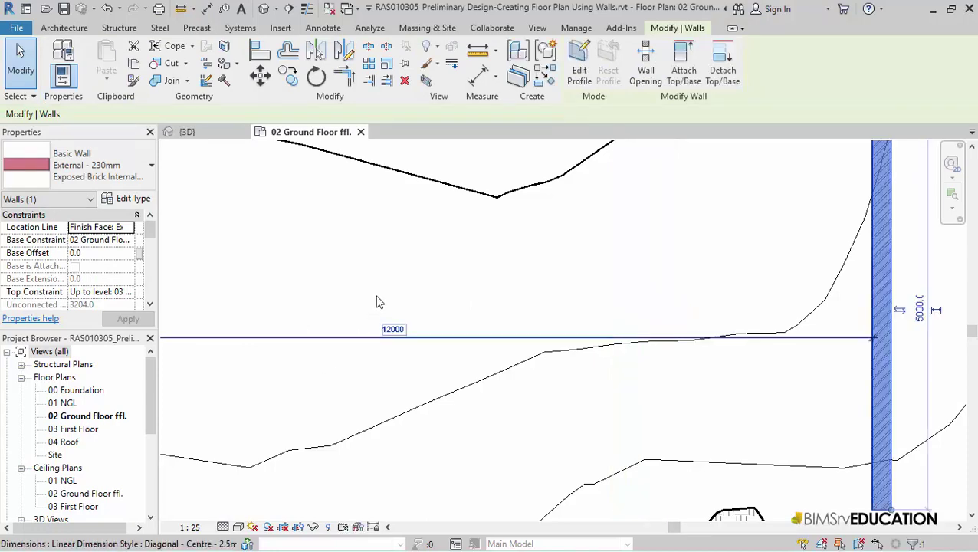
pyautogui.scroll(-3, 375, 278)
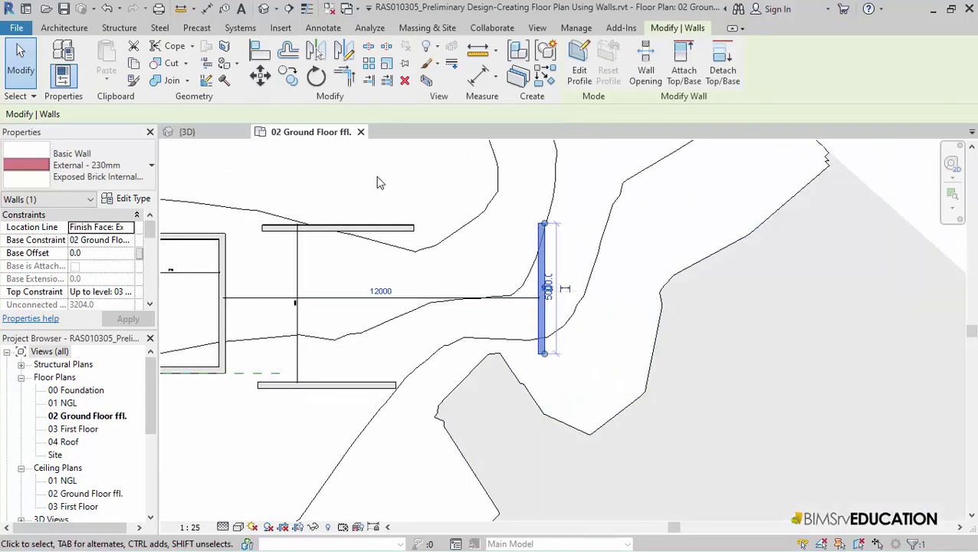
pyautogui.press('Escape')
# Align the outer face of the new lower wall with the outer face of the existing rooms' lower wall
pyautogui.scroll(3, 375, 184)
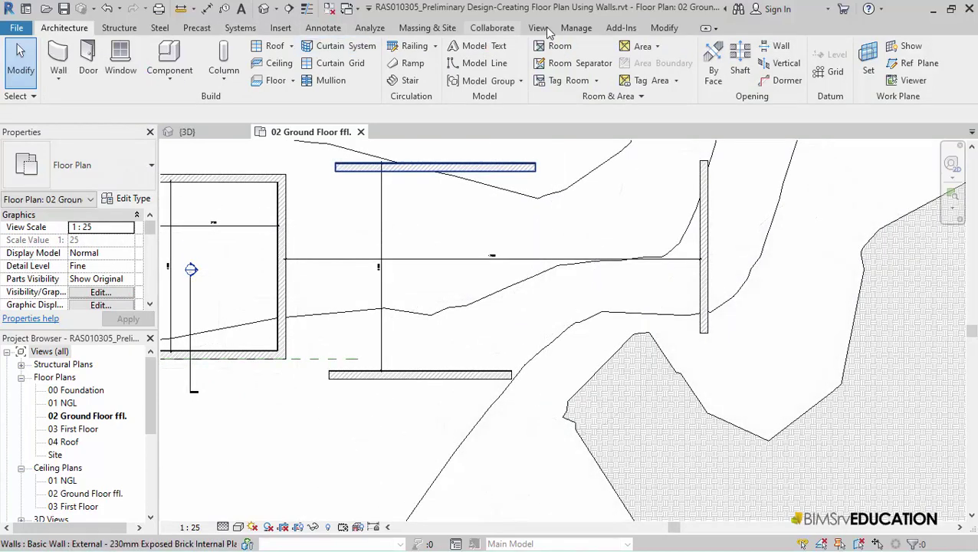
pyautogui.click(664, 28)
pyautogui.click(261, 54)
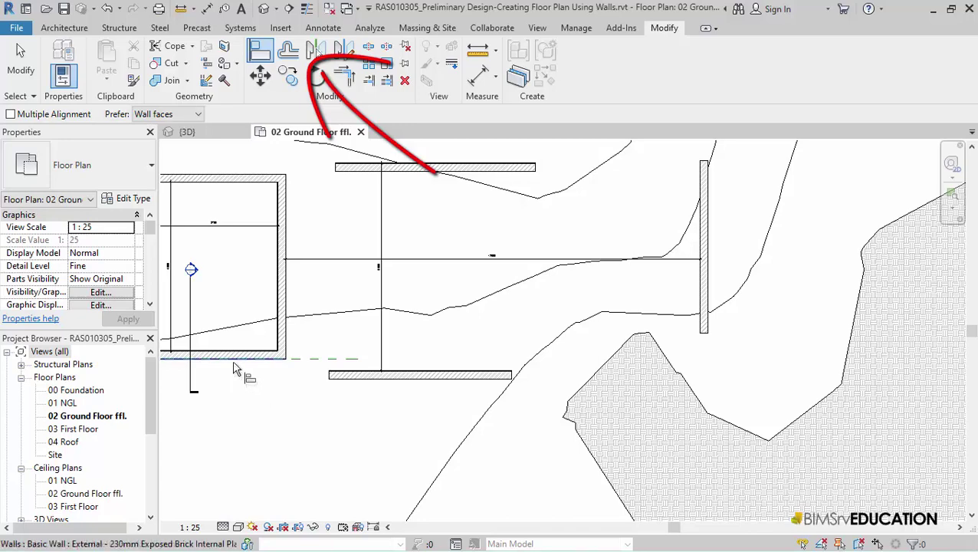
pyautogui.click(234, 363)
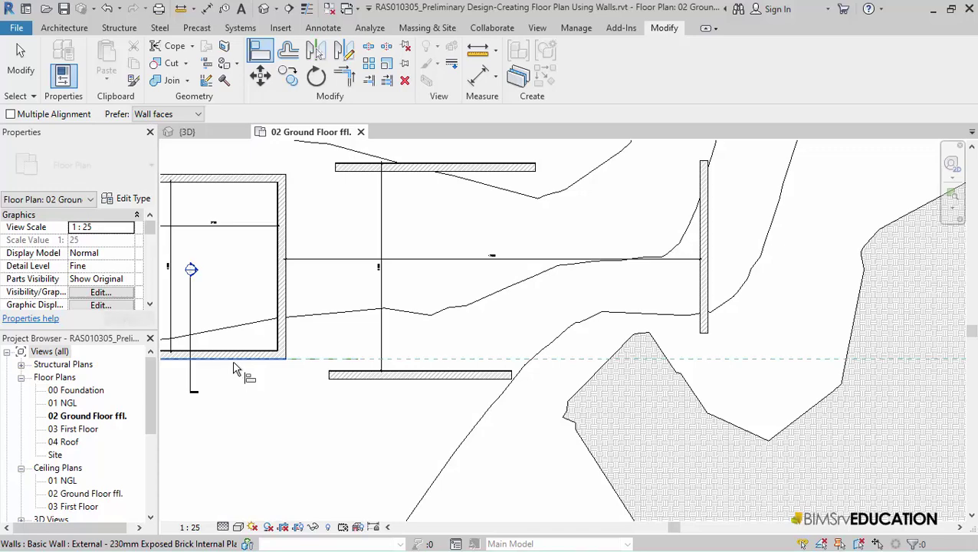
pyautogui.click(353, 383)
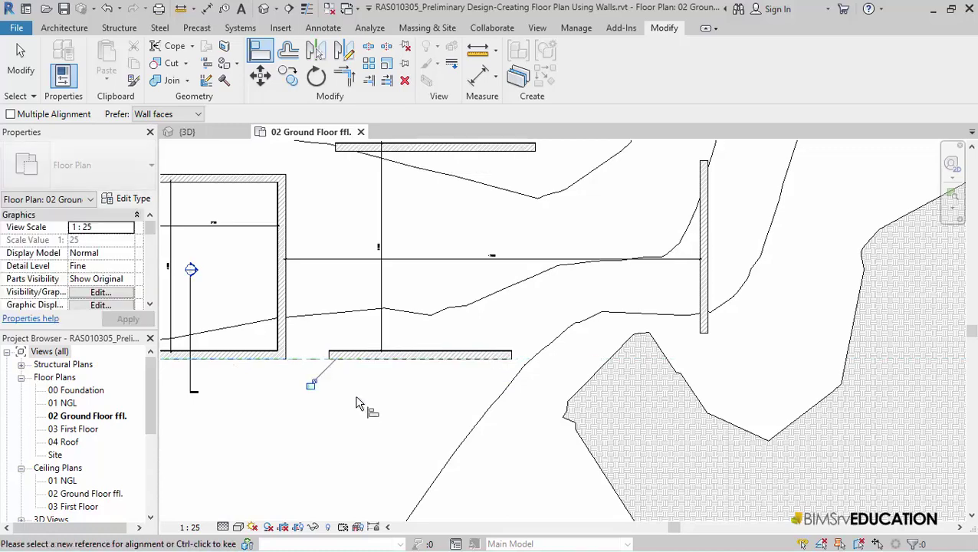
pyautogui.scroll(-2, 361, 402)
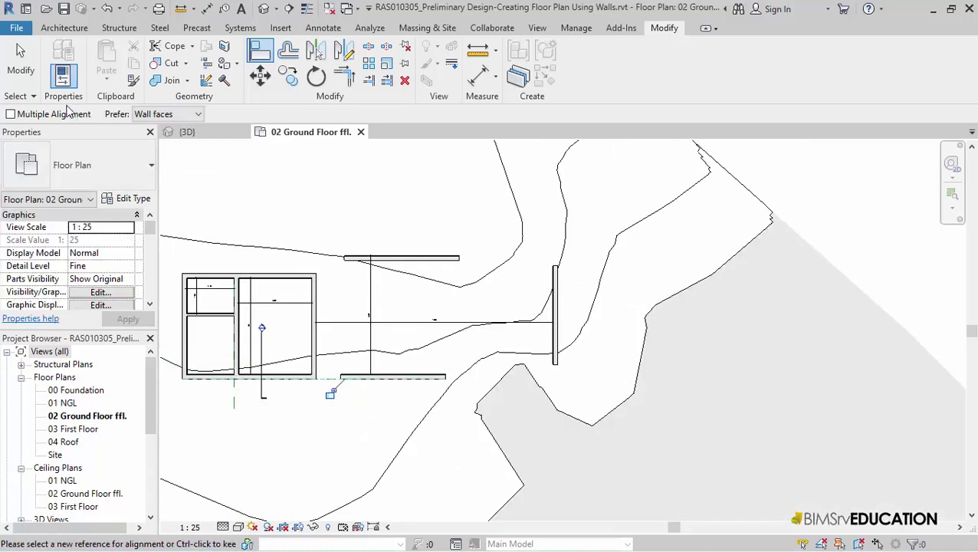
pyautogui.click(20, 60)
# Trim/extend the existing rooms' outer vertical wall and the new upper wall to meet in a corner
pyautogui.scroll(2, 418, 291)
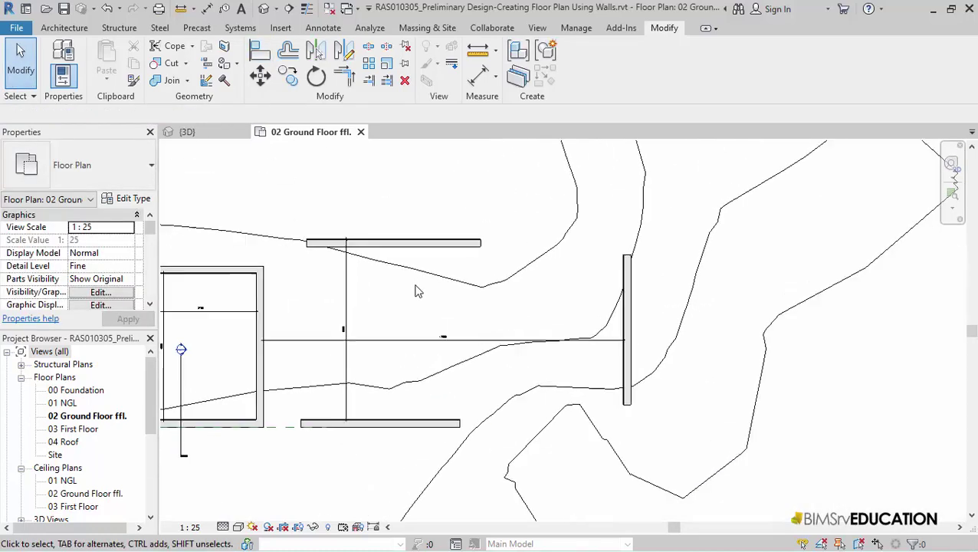
pyautogui.moveTo(418, 291); pyautogui.dragTo(480, 332, button='middle')
pyautogui.scroll(4, 322, 303)
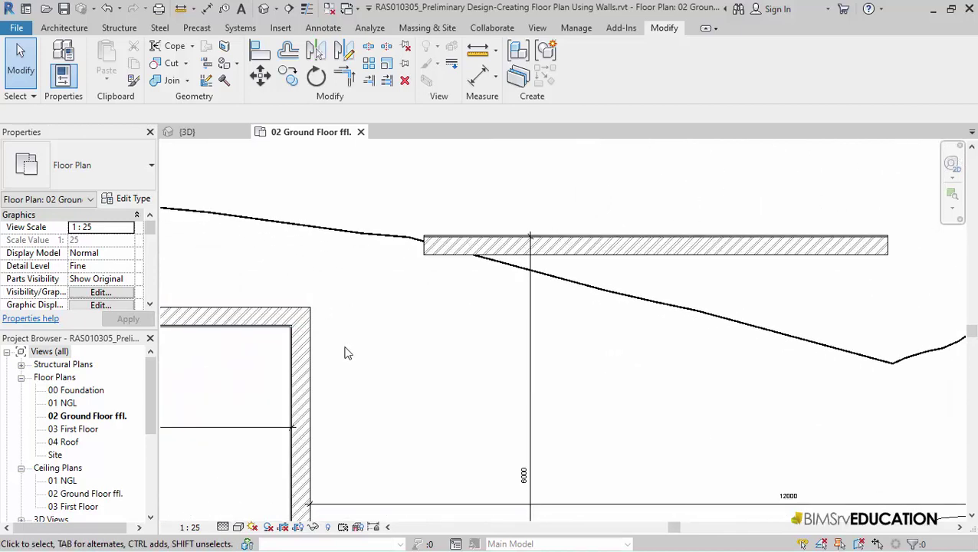
pyautogui.press('t')
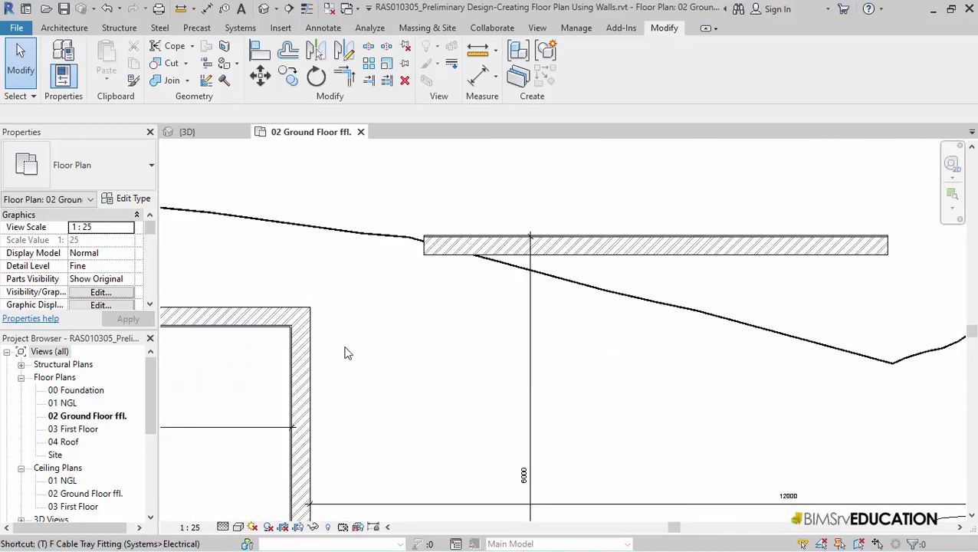
pyautogui.press('r')
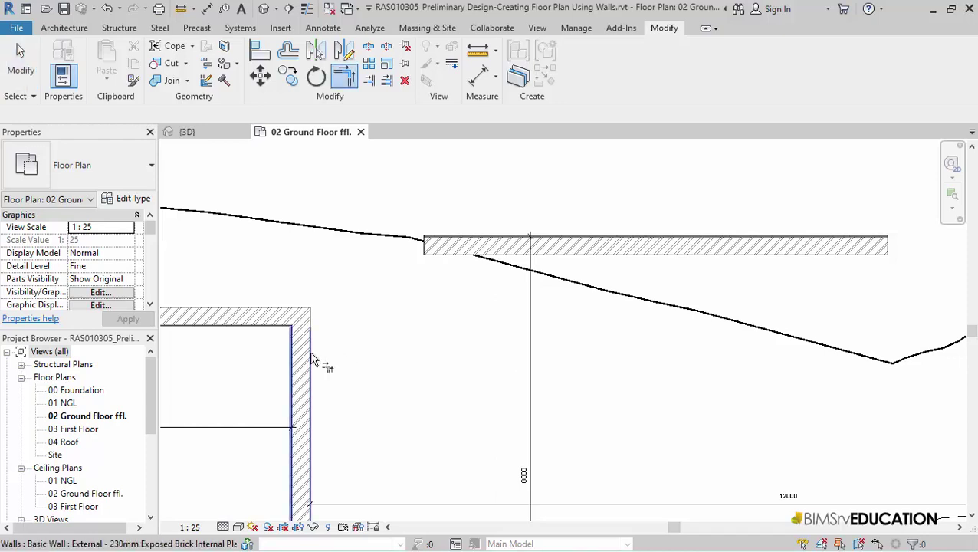
pyautogui.click(312, 358)
pyautogui.click(464, 247)
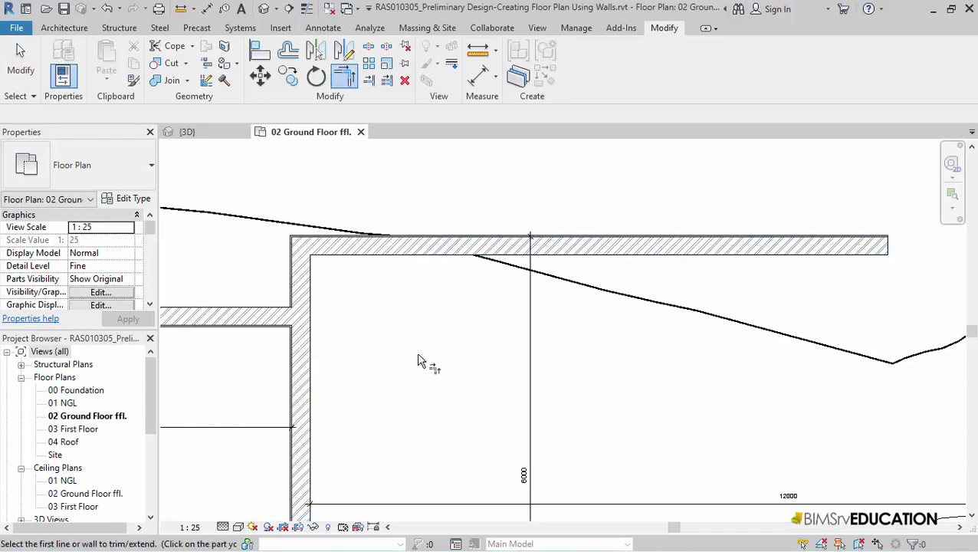
# Trim/extend the new upper wall and the new vertical end wall to form a corner, and leave the command
pyautogui.scroll(-3, 355, 319)
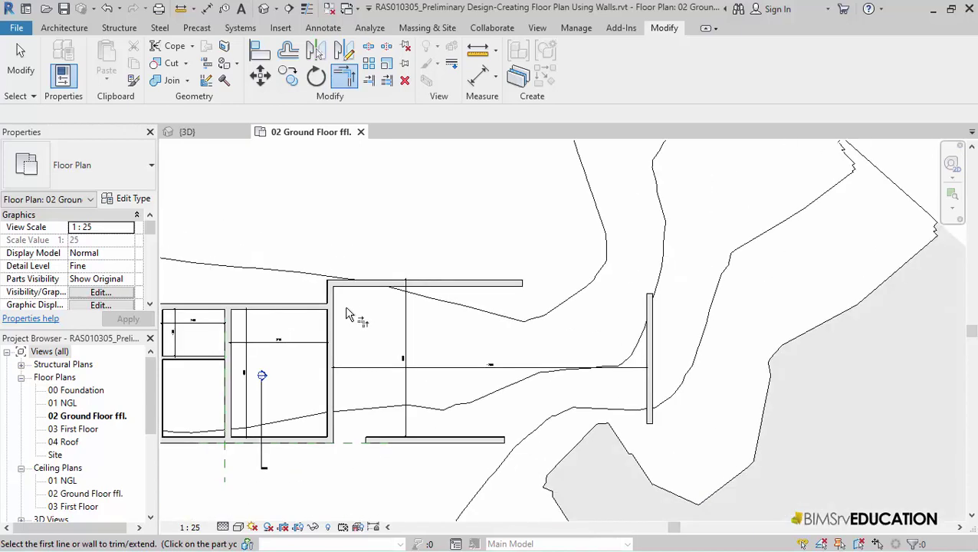
pyautogui.click(475, 283)
pyautogui.click(475, 283)
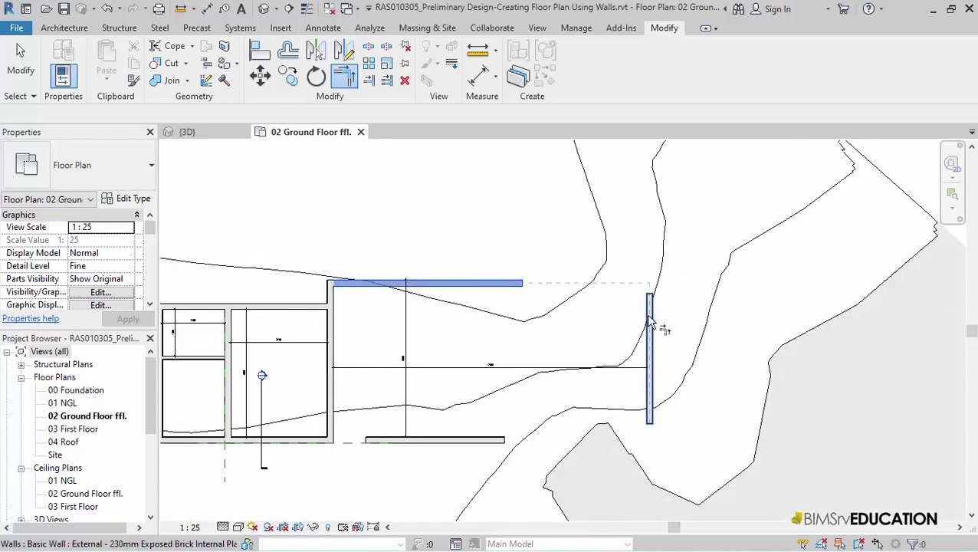
pyautogui.click(648, 318)
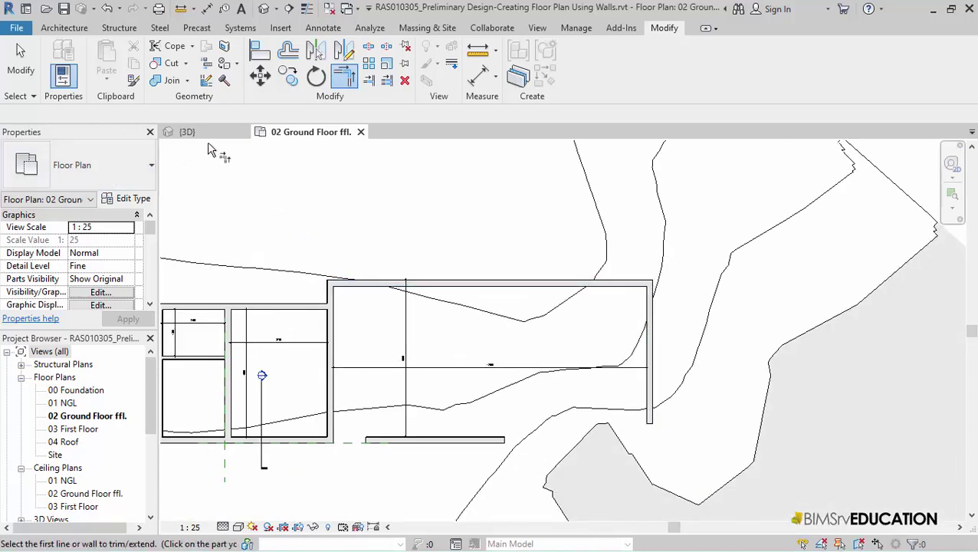
pyautogui.click(21, 59)
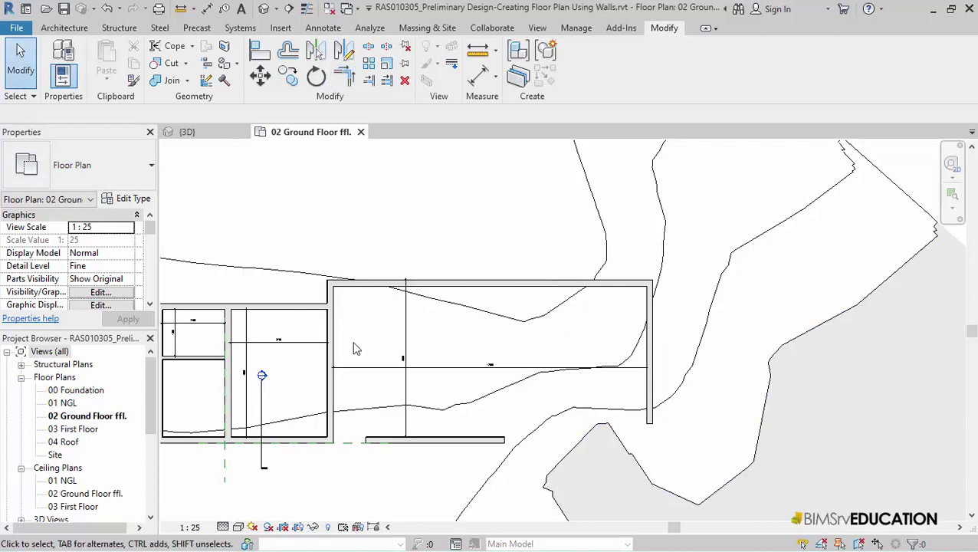
# Examine the walls around the smaller existing rooms, including the upper and outer walls, the middle 230 mm wall and the 115 mm partition
pyautogui.scroll(-2, 353, 349)
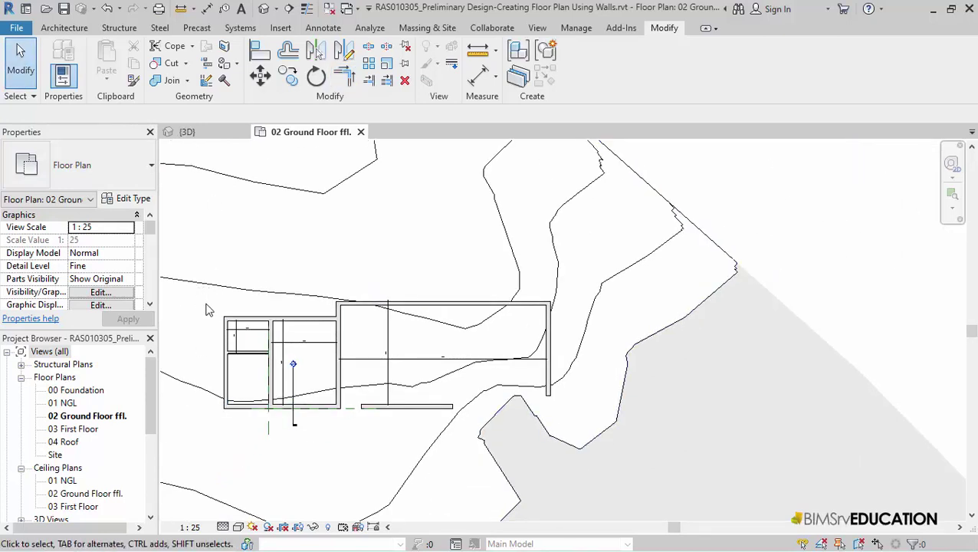
pyautogui.click(299, 326)
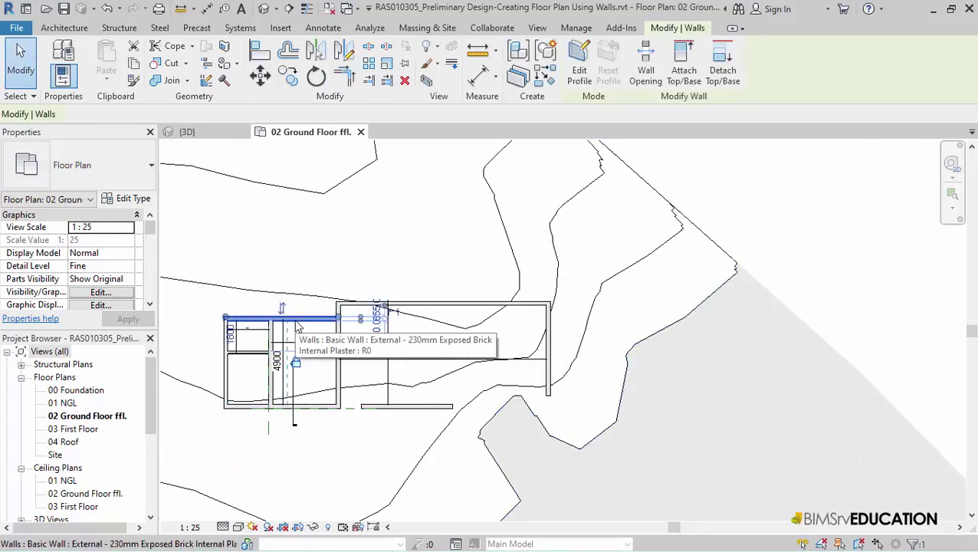
pyautogui.keyDown('ctrl'); pyautogui.click(256, 351); pyautogui.keyUp('ctrl')
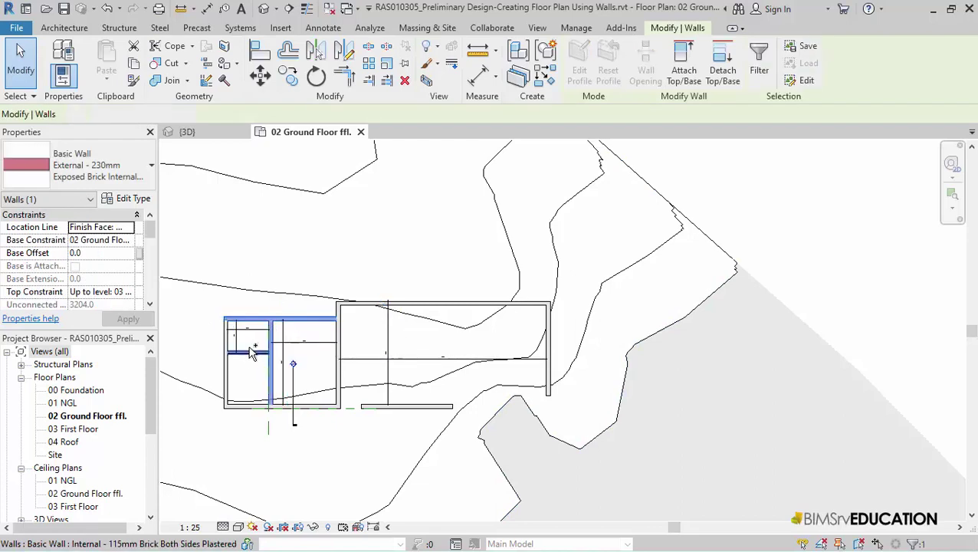
pyautogui.keyDown('ctrl'); pyautogui.click(230, 368); pyautogui.keyUp('ctrl')
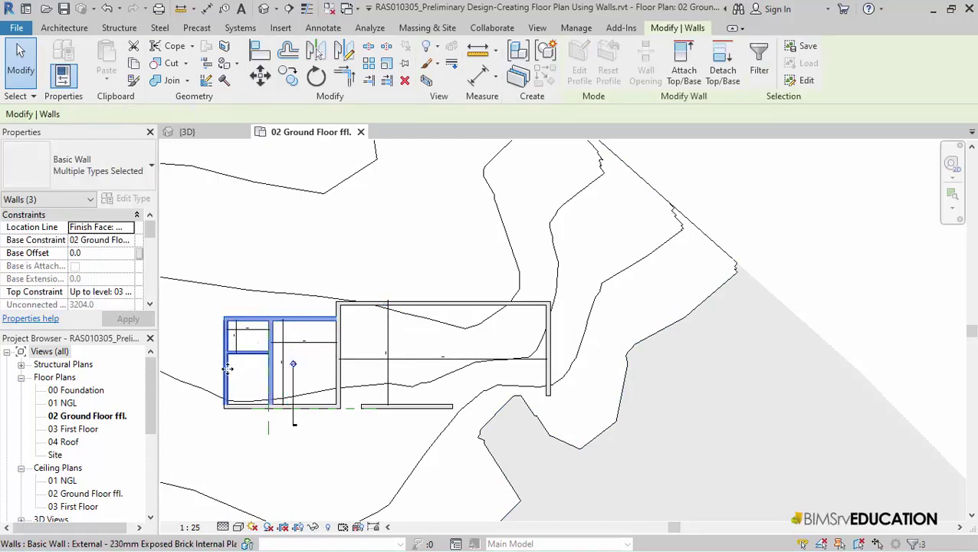
pyautogui.click(178, 303)
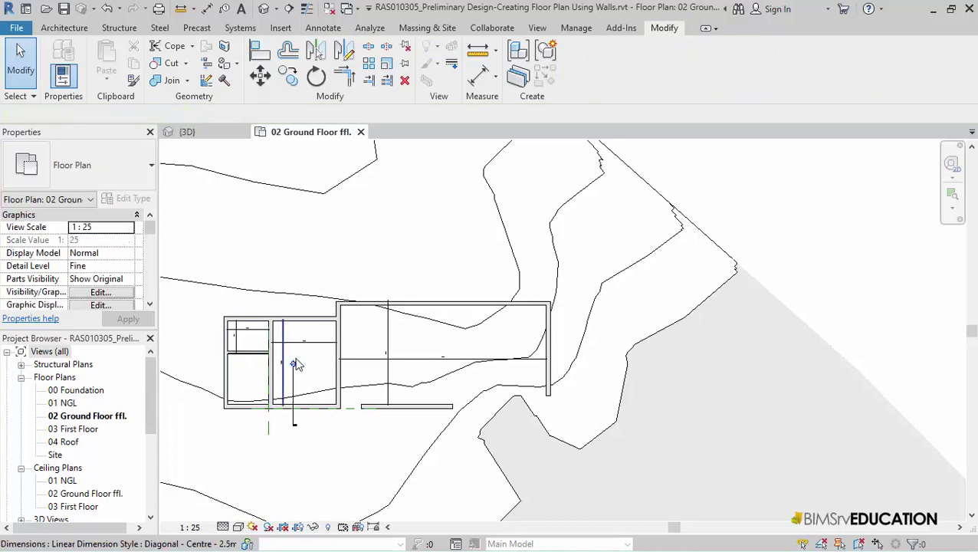
pyautogui.scroll(5, 184, 307)
pyautogui.moveTo(273, 307)
pyautogui.mouseDown(button='middle')
pyautogui.moveTo(385, 331)
pyautogui.moveTo(507, 336)
pyautogui.mouseUp(button='middle')
pyautogui.scroll(4, 433, 312)
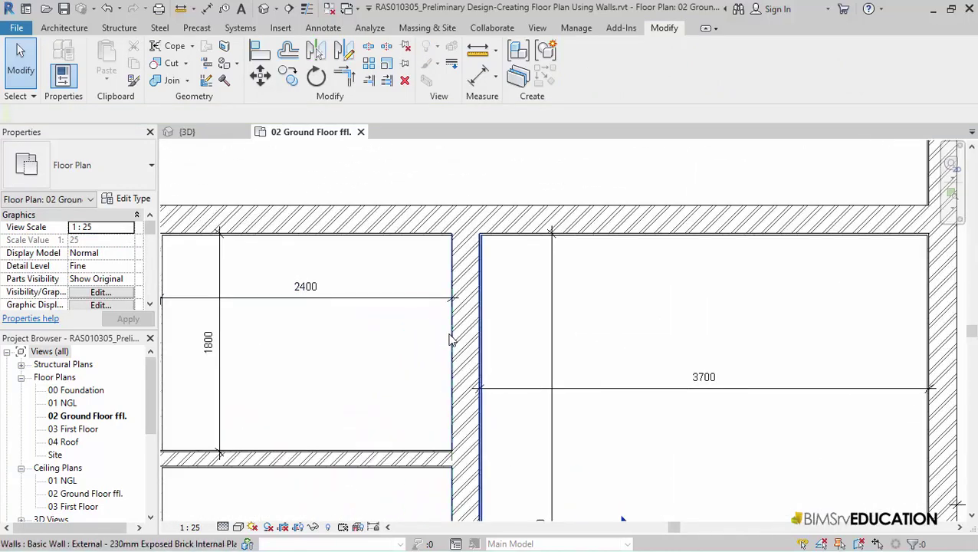
pyautogui.click(452, 341)
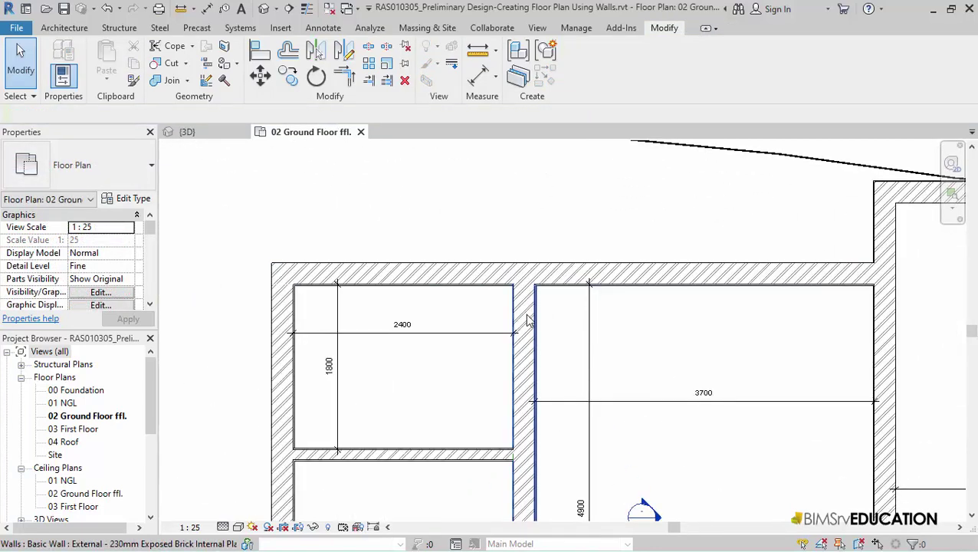
# Change the middle wall between the smaller existing rooms to the type External - 230mm Brick Both Sides Plastered
pyautogui.click(526, 322)
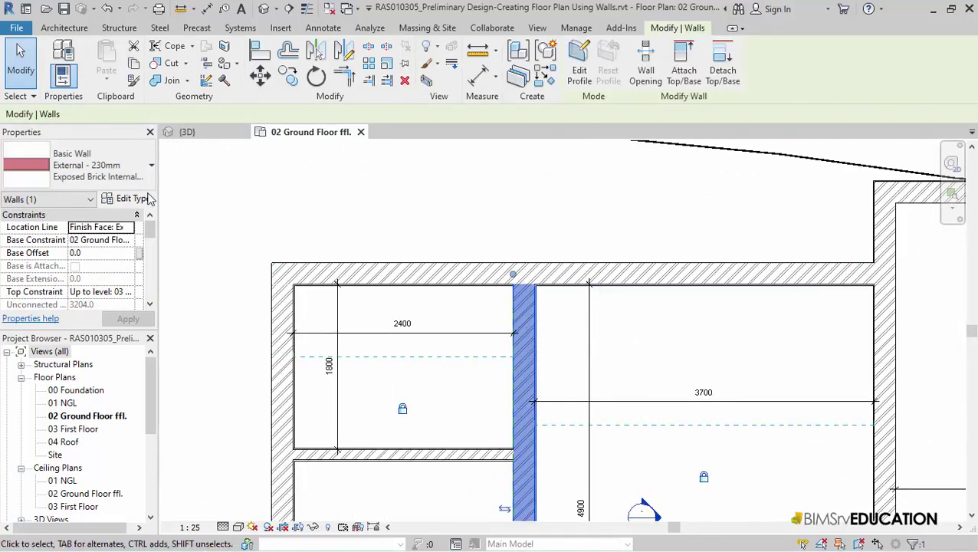
pyautogui.click(150, 167)
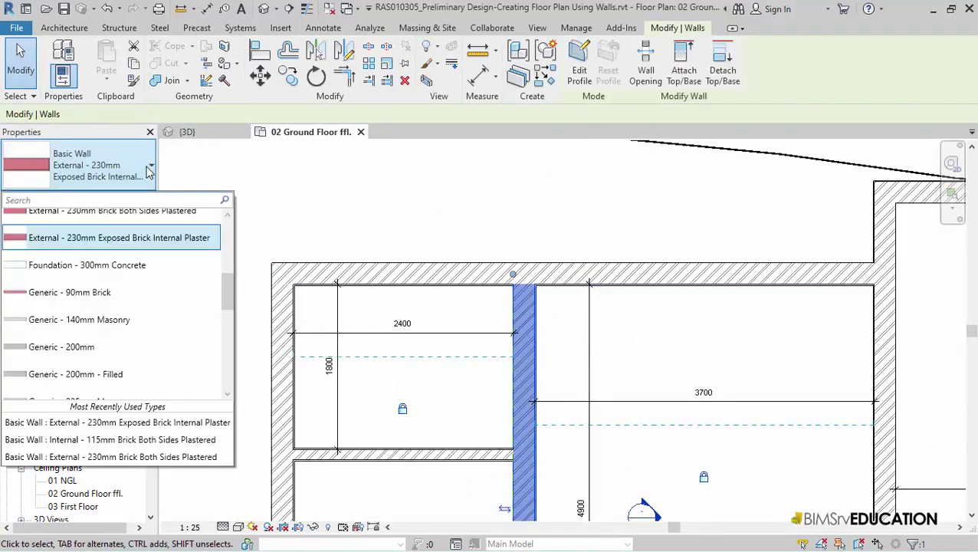
pyautogui.click(228, 218)
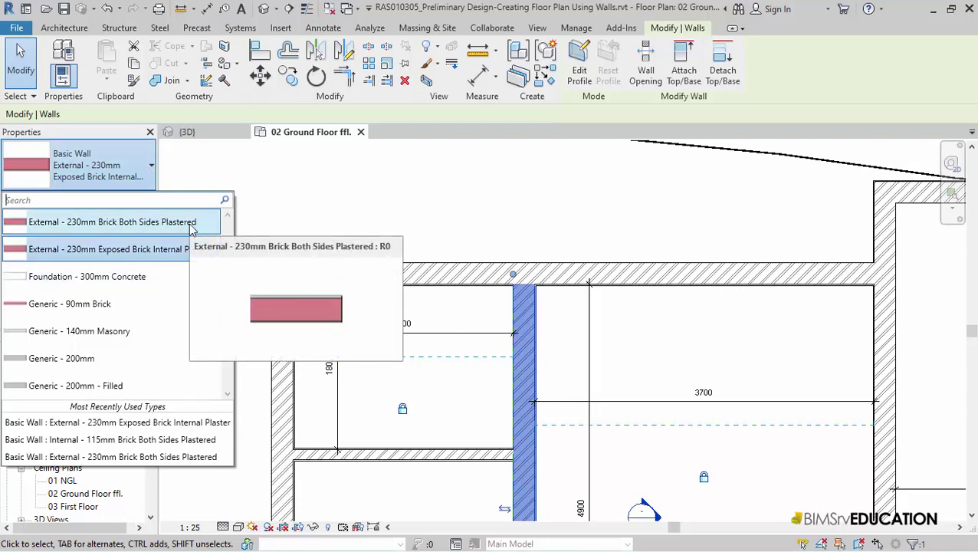
pyautogui.click(192, 224)
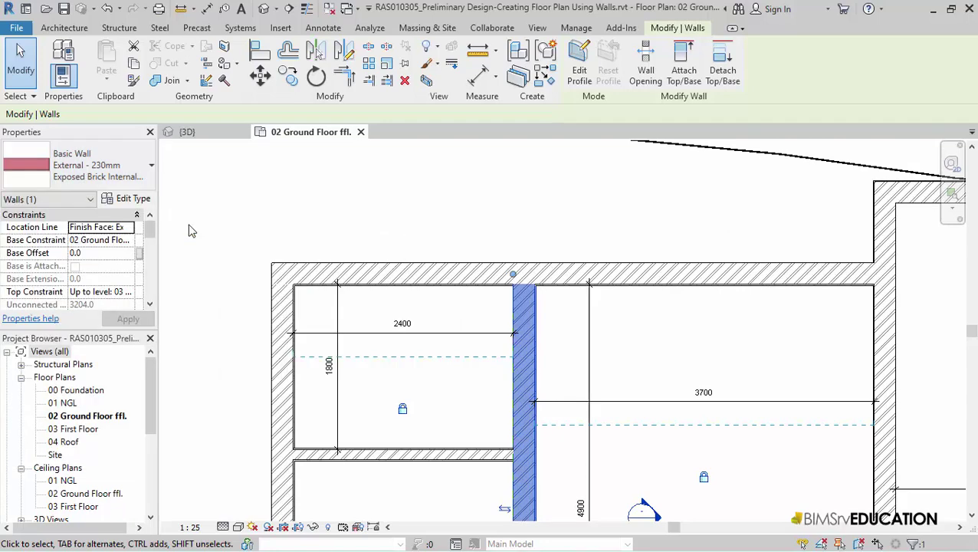
pyautogui.click(515, 224)
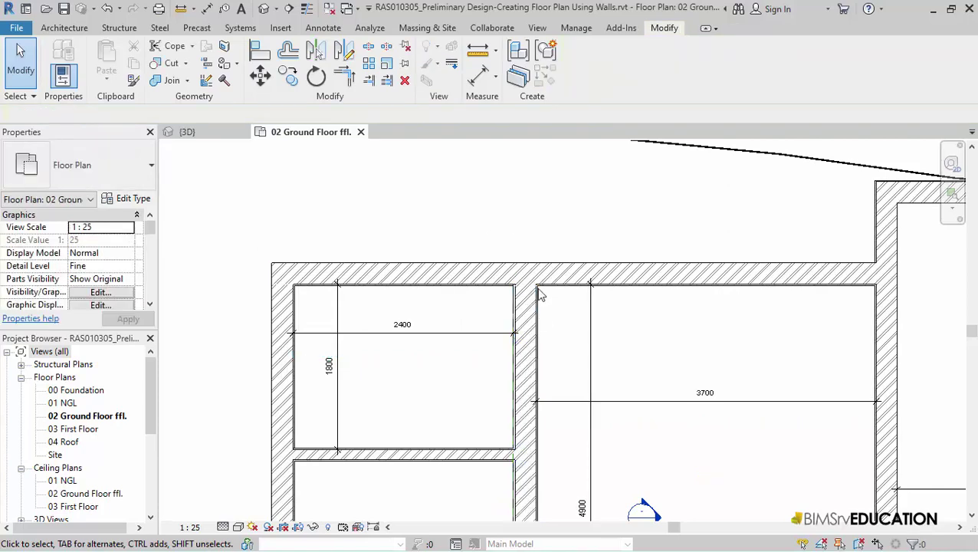
# Flip the long upper wall of the 12 m x 6 m space so its plastered face is on the room side
pyautogui.scroll(3, 538, 299)
pyautogui.moveTo(439, 373); pyautogui.dragTo(437, 293, button='middle')
pyautogui.scroll(-3, 437, 294)
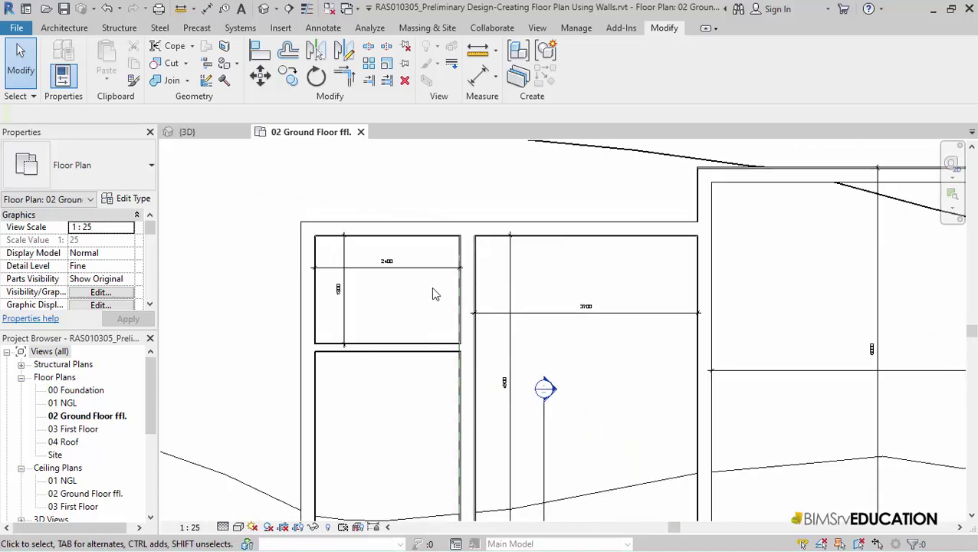
pyautogui.scroll(6, 431, 287)
pyautogui.click(481, 253)
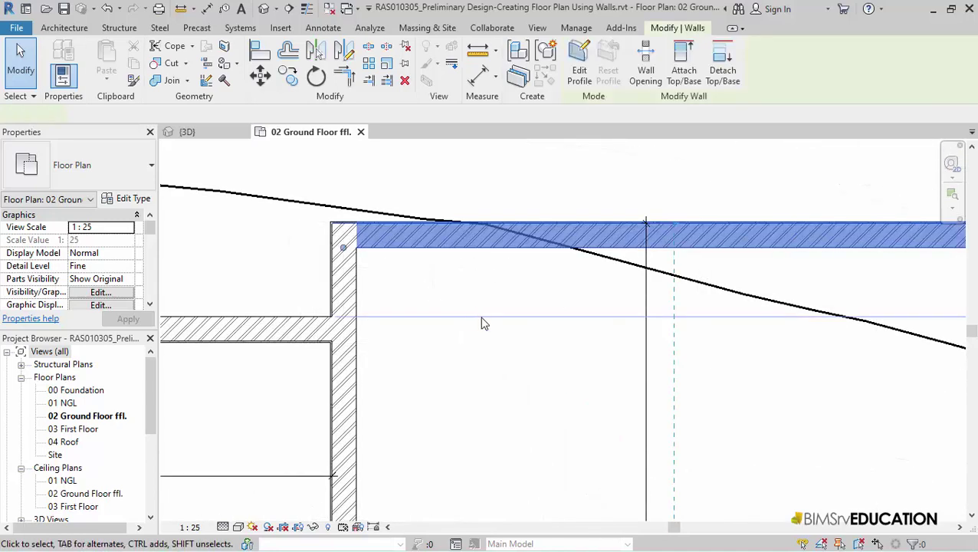
pyautogui.scroll(-2, 705, 302)
pyautogui.moveTo(719, 316); pyautogui.dragTo(578, 312, button='middle')
pyautogui.click(646, 276)
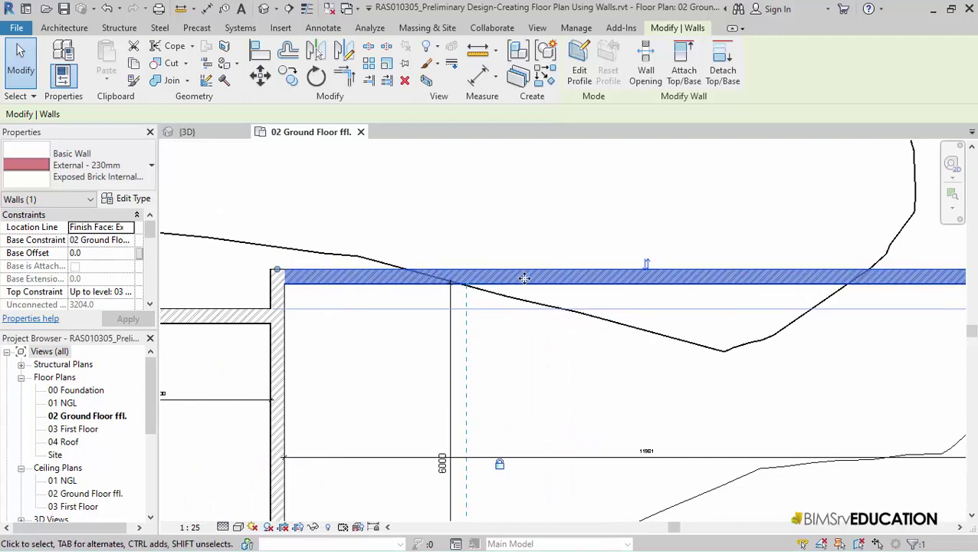
pyautogui.click(476, 205)
# Realign the outer face of the larger space's lower wall with the outer face of the existing rooms' lower wall
pyautogui.moveTo(345, 291); pyautogui.dragTo(476, 251, button='middle')
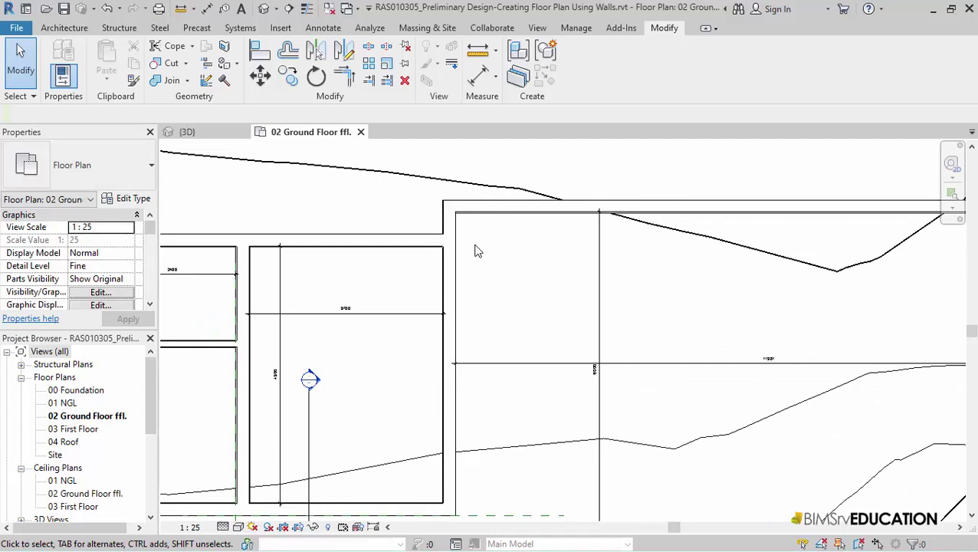
pyautogui.scroll(-4, 475, 250)
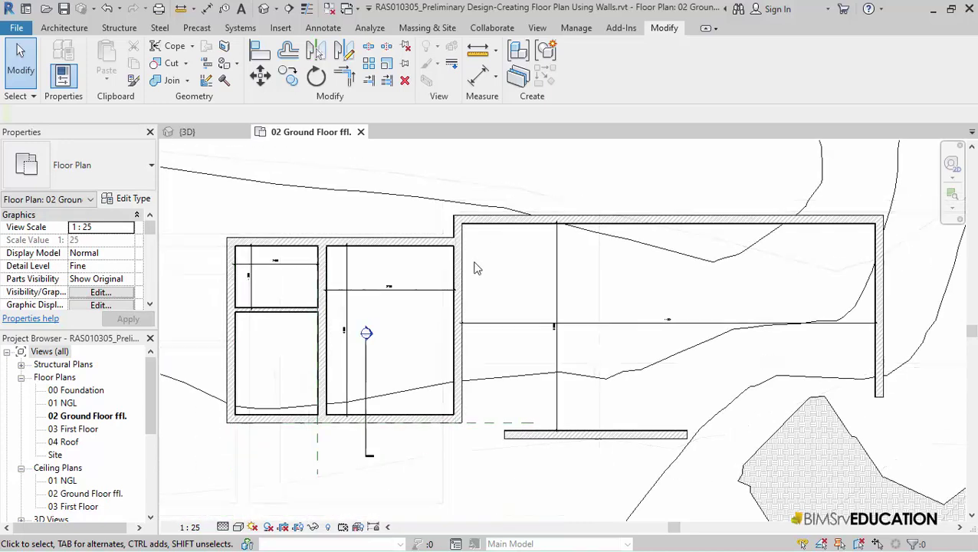
pyautogui.scroll(4, 473, 448)
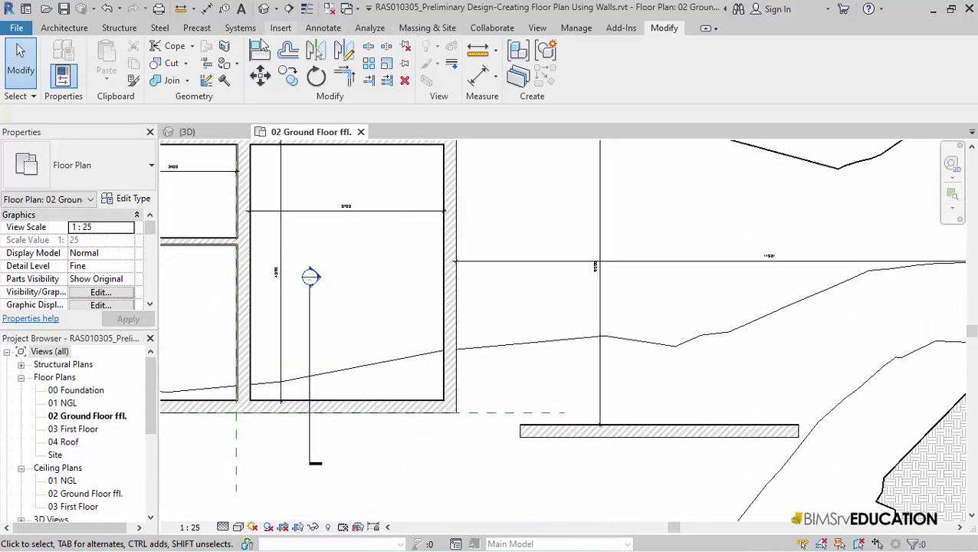
pyautogui.press('a')
pyautogui.press('l')
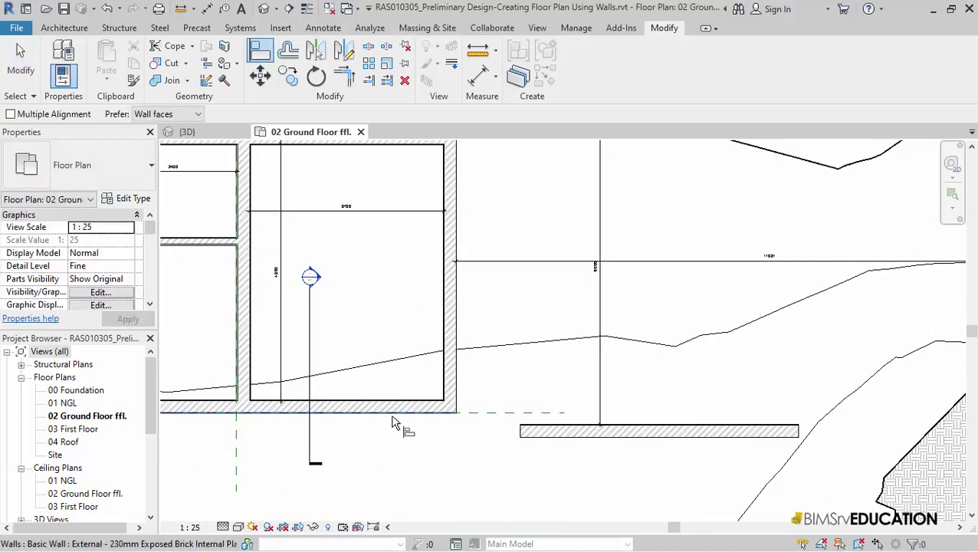
pyautogui.click(397, 420)
pyautogui.click(562, 446)
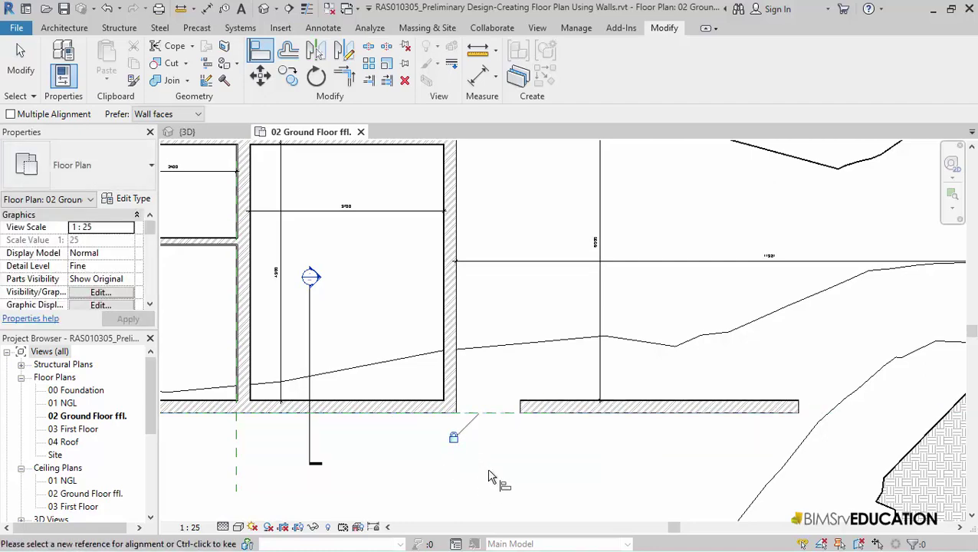
pyautogui.scroll(-2, 496, 475)
pyautogui.moveTo(614, 295); pyautogui.dragTo(605, 326, button='middle')
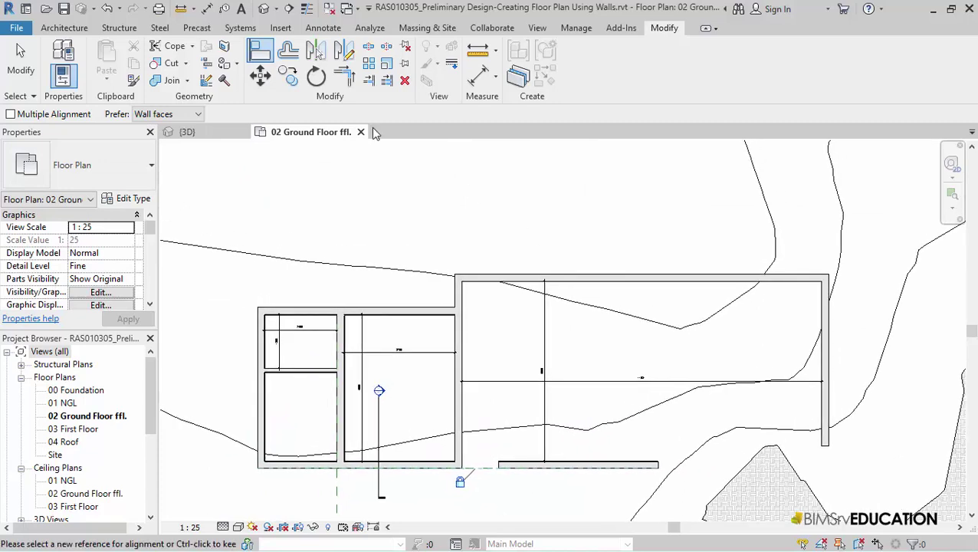
pyautogui.click(30, 77)
pyautogui.moveTo(606, 426); pyautogui.dragTo(564, 408, button='middle')
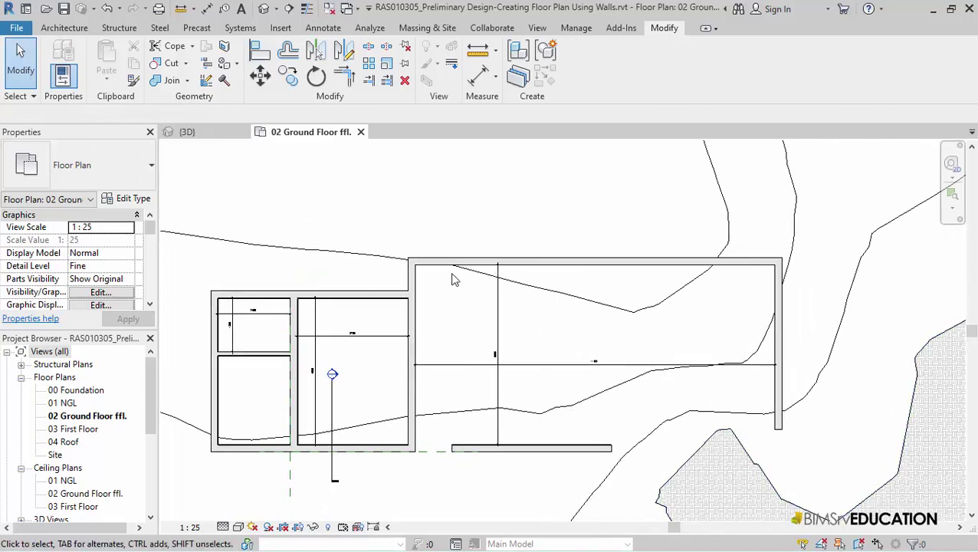
# Pin the lower external wall of the smaller existing rooms in place
pyautogui.click(360, 452)
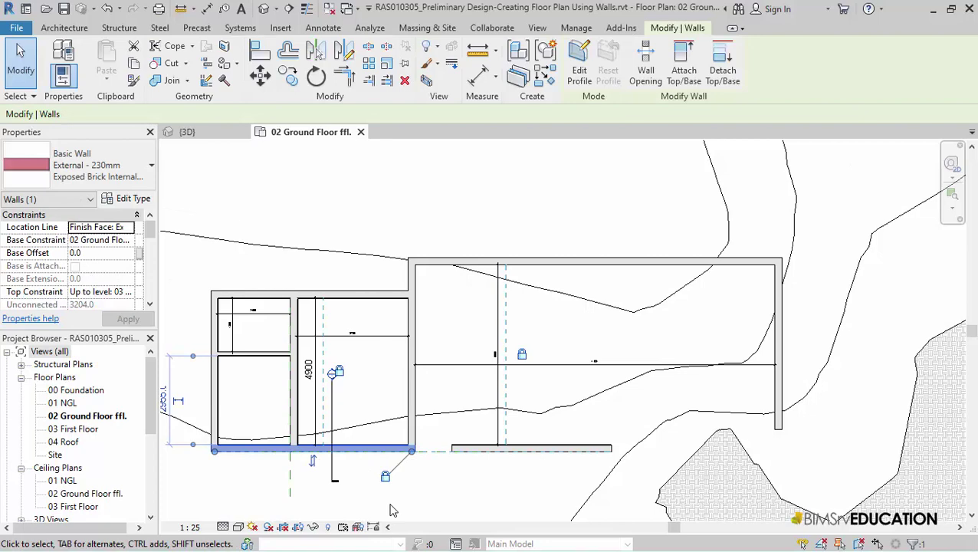
pyautogui.scroll(3, 352, 345)
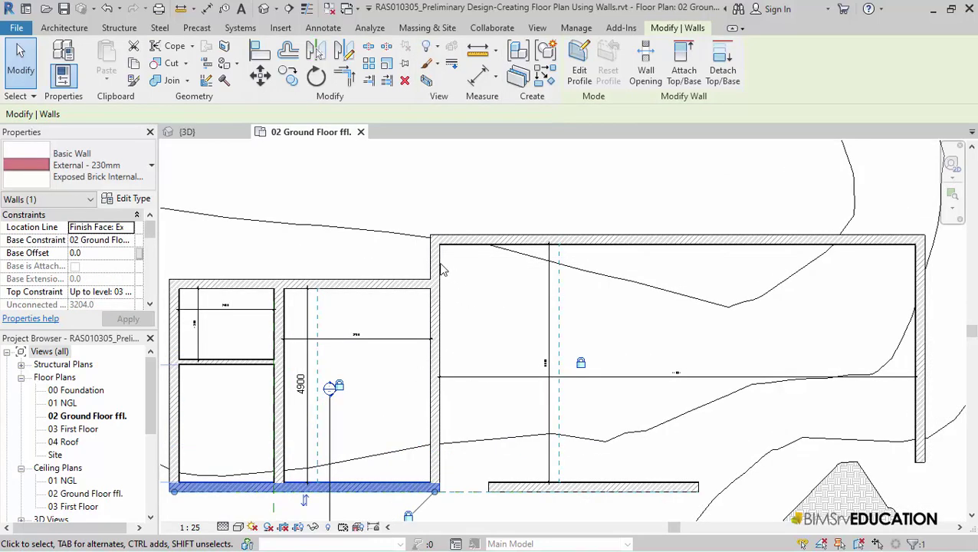
pyautogui.click(405, 63)
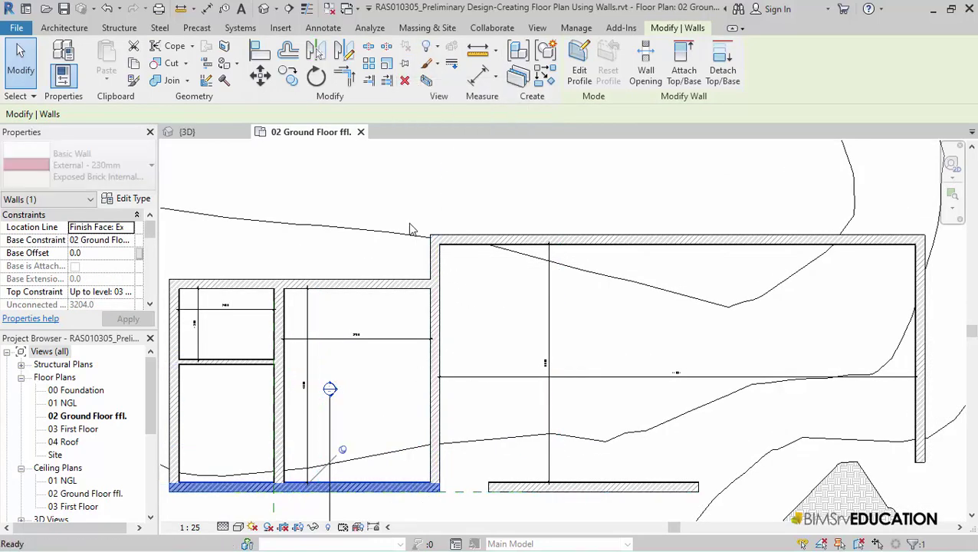
pyautogui.click(477, 272)
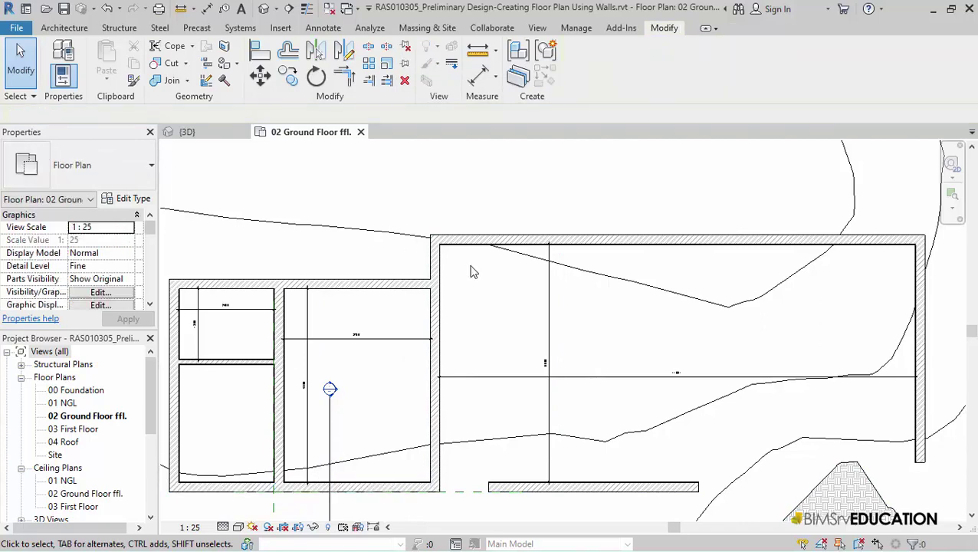
# Split the vertical wall shared with the larger space just below its junction with the smaller rooms' upper wall
pyautogui.scroll(5, 479, 275)
pyautogui.moveTo(445, 279); pyautogui.dragTo(453, 295, button='middle')
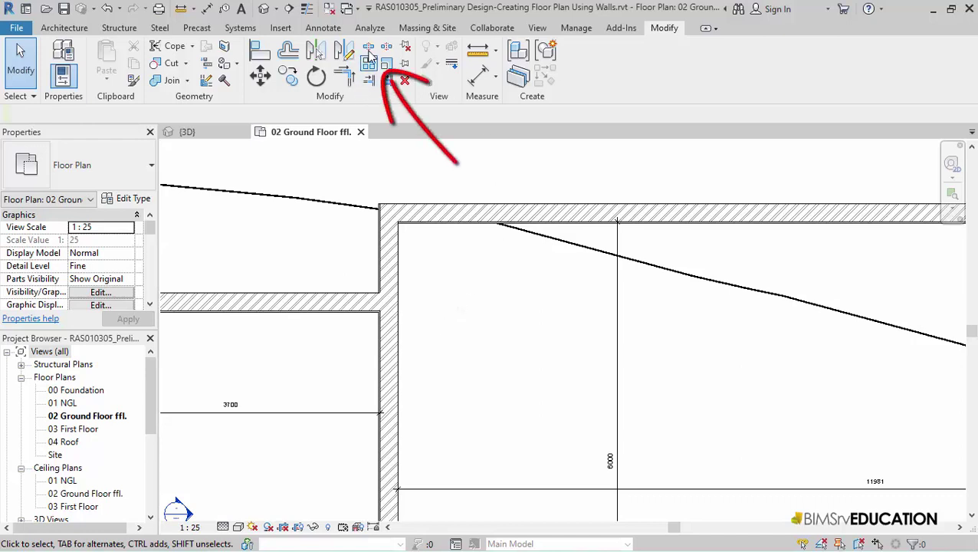
pyautogui.click(368, 46)
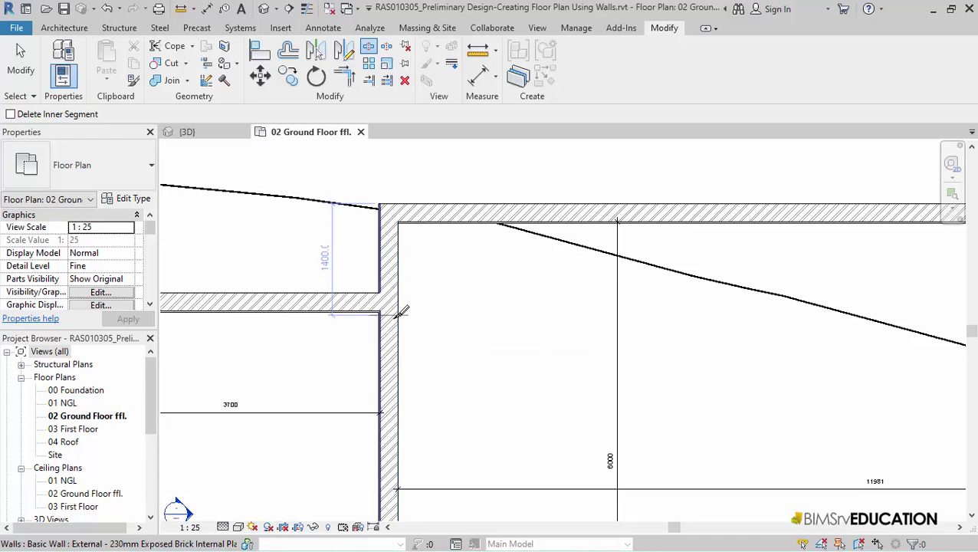
pyautogui.click(404, 312)
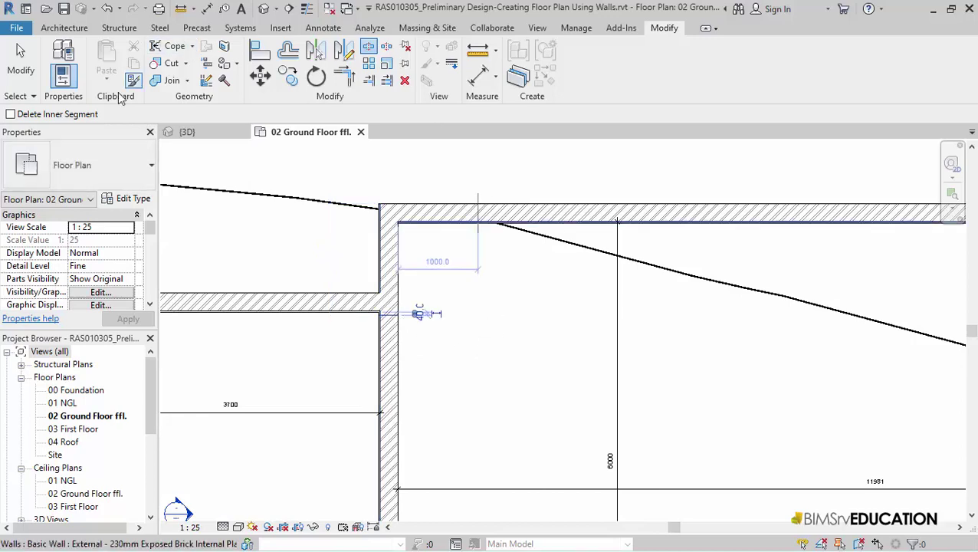
pyautogui.click(21, 65)
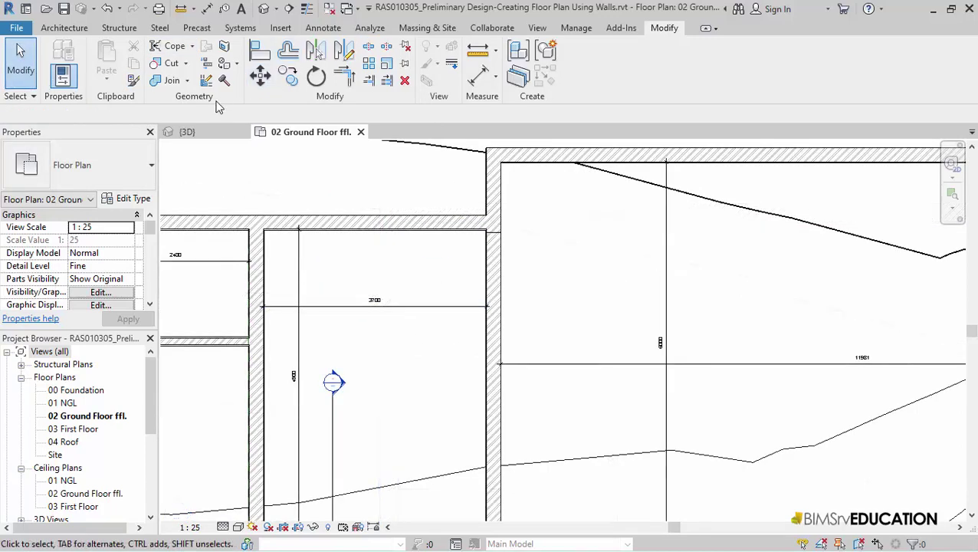
# Match the lower segment of the split shared wall to the middle wall's type, External - 230mm Brick Both Sides Plastered
pyautogui.click(133, 79)
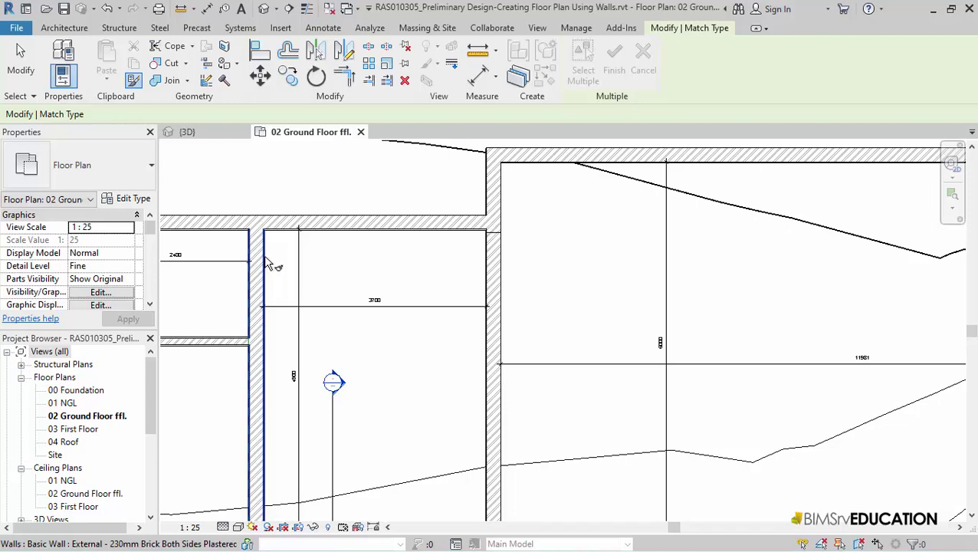
pyautogui.click(267, 263)
pyautogui.click(503, 273)
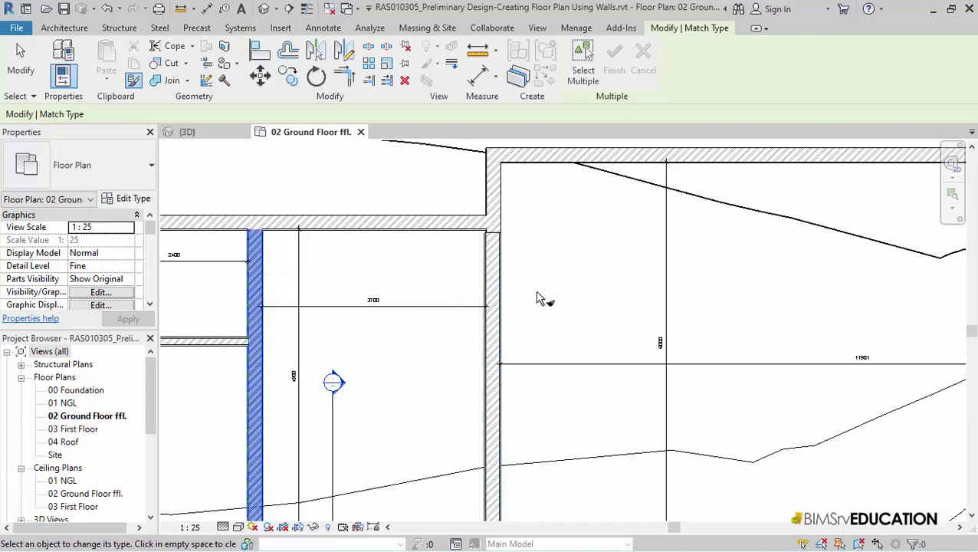
pyautogui.click(21, 61)
# Flip the short upper segment of the split wall so its plastered face is towards the larger space
pyautogui.scroll(4, 503, 239)
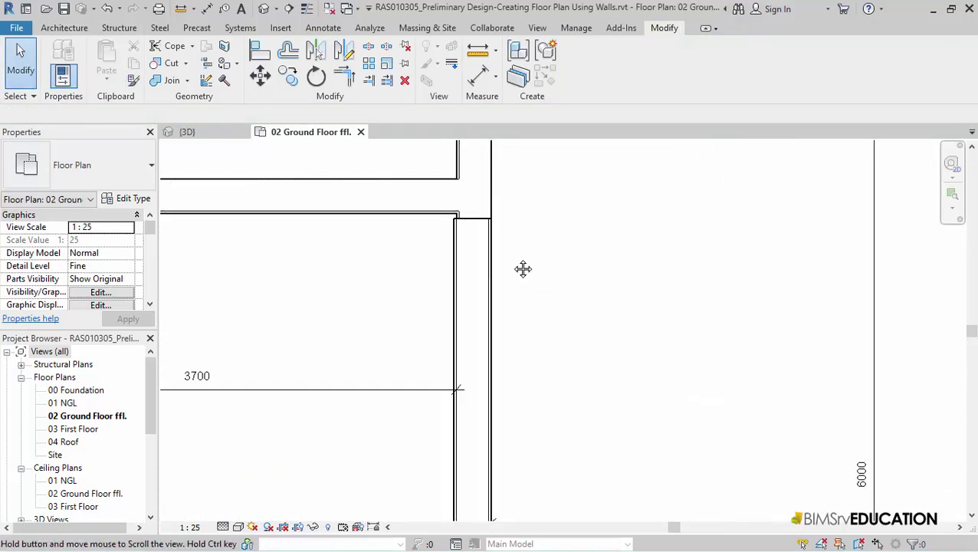
pyautogui.scroll(1, 521, 271)
pyautogui.scroll(2, 512, 246)
pyautogui.moveTo(518, 229)
pyautogui.mouseDown(button='middle')
pyautogui.moveTo(539, 273)
pyautogui.moveTo(513, 323)
pyautogui.moveTo(504, 314)
pyautogui.mouseUp(button='middle')
pyautogui.scroll(-2, 503, 314)
pyautogui.moveTo(510, 258); pyautogui.dragTo(434, 291, button='middle')
pyautogui.click(363, 245)
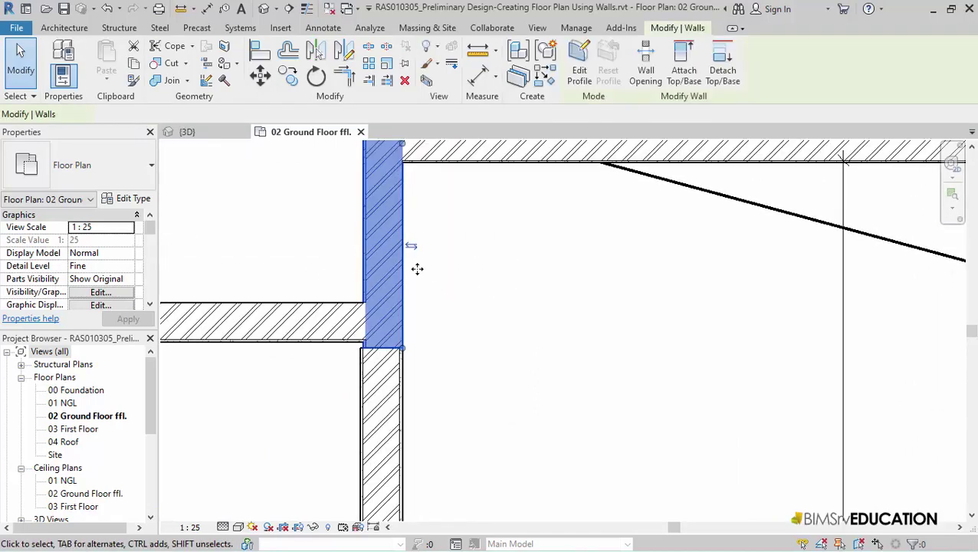
pyautogui.click(412, 246)
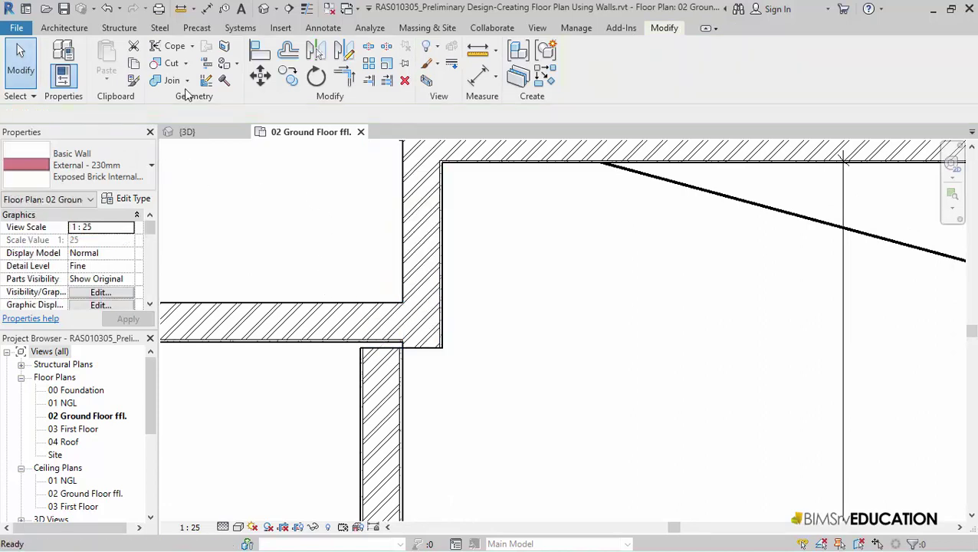
pyautogui.click(20, 63)
# Align the flipped upper segment's plastered face with the lower segment's face on the larger-space side
pyautogui.click(265, 52)
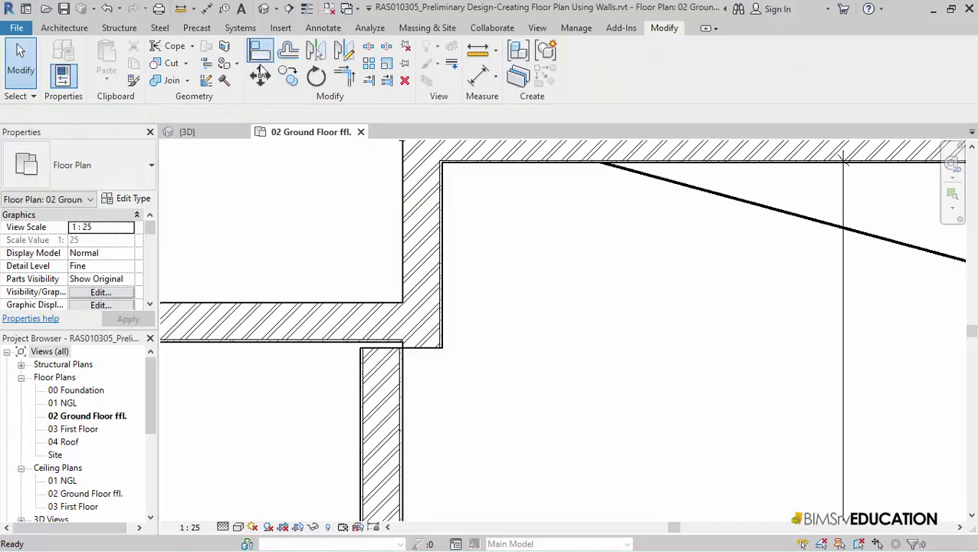
pyautogui.click(363, 436)
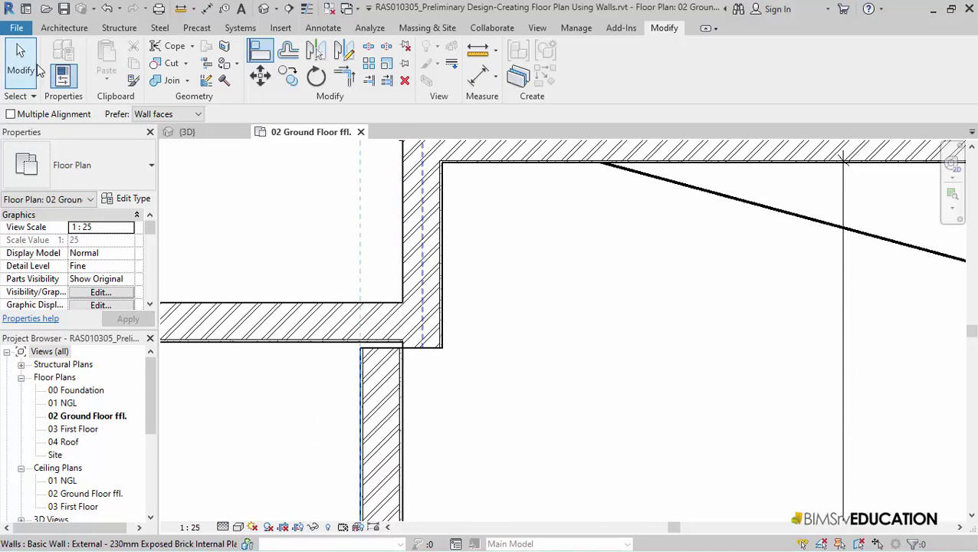
pyautogui.click(289, 53)
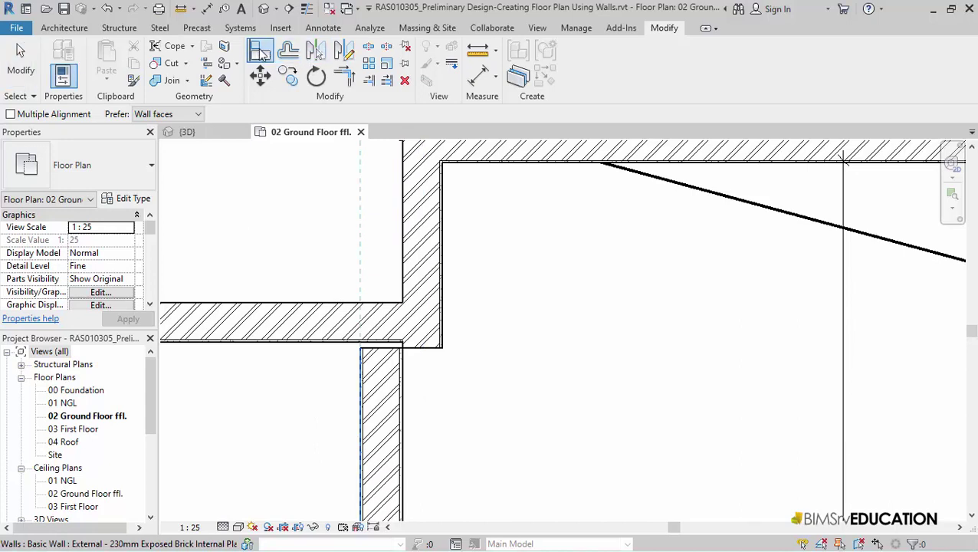
pyautogui.click(403, 437)
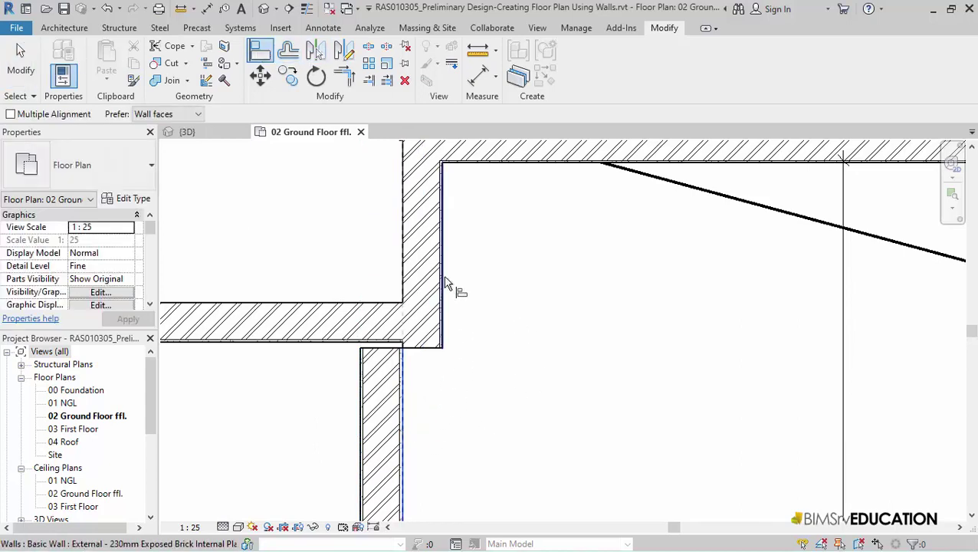
pyautogui.click(448, 284)
pyautogui.scroll(4, 370, 368)
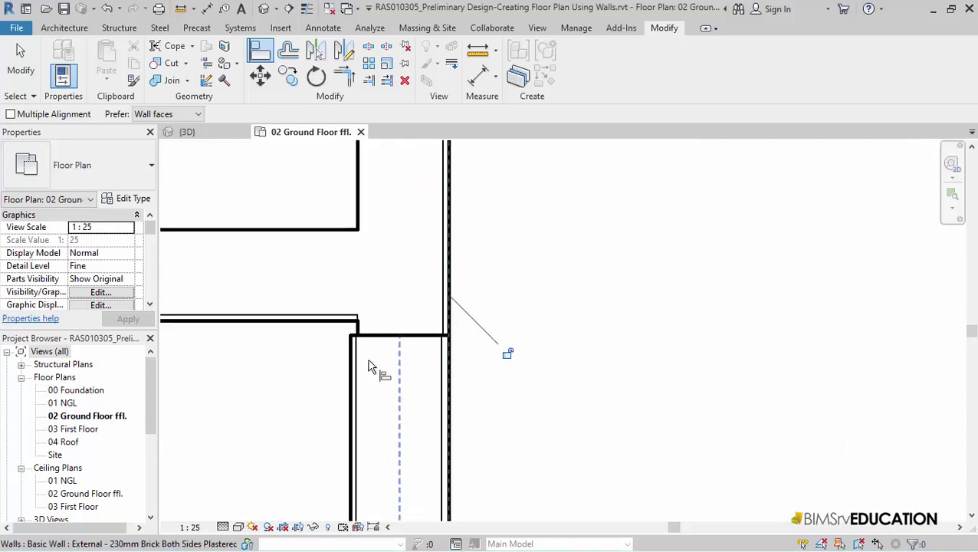
pyautogui.click(20, 61)
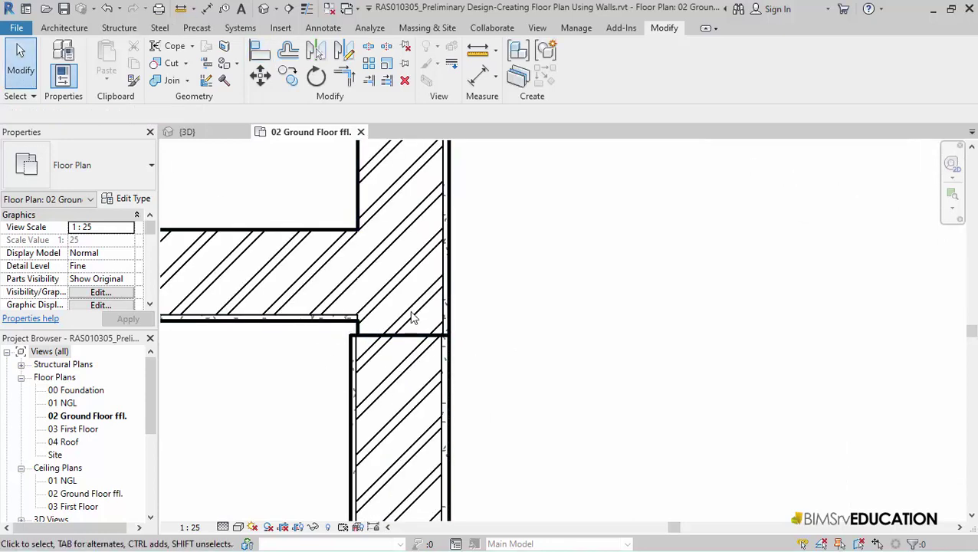
# Shorten the upper segment of the split shared wall so it ends at the inner plaster face of the smaller rooms' upper wall
pyautogui.click(407, 335)
pyautogui.click(459, 277)
pyautogui.click(443, 269)
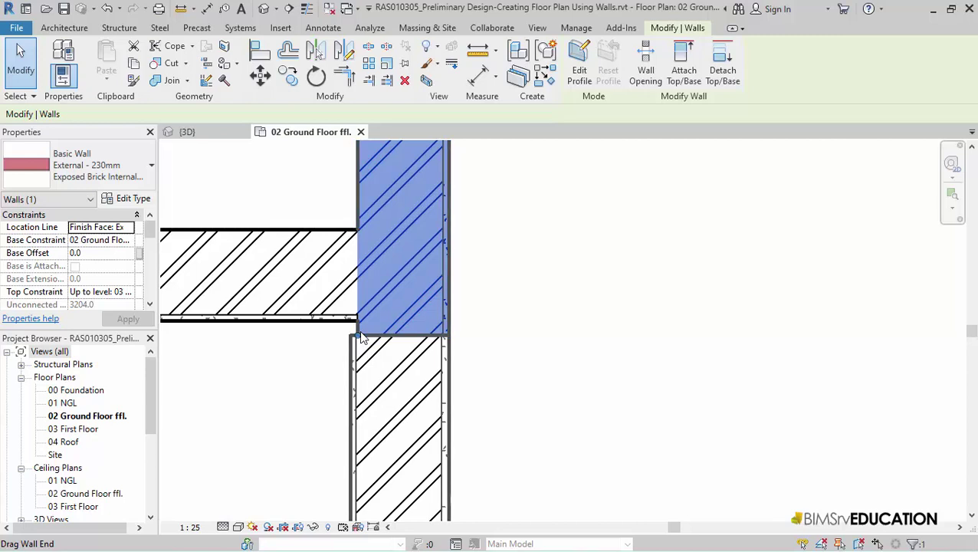
pyautogui.moveTo(361, 341); pyautogui.dragTo(357, 335)
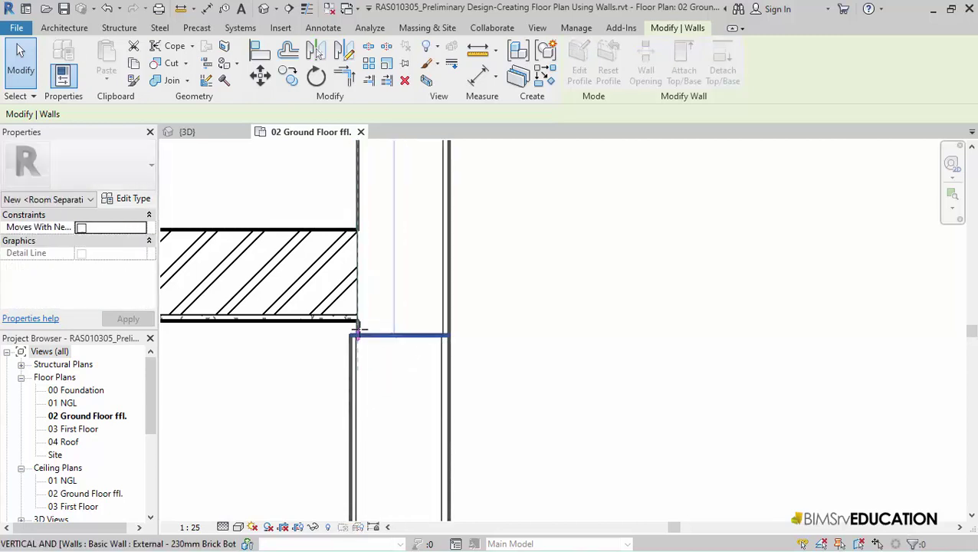
pyautogui.moveTo(358, 335); pyautogui.dragTo(357, 321)
pyautogui.click(319, 375)
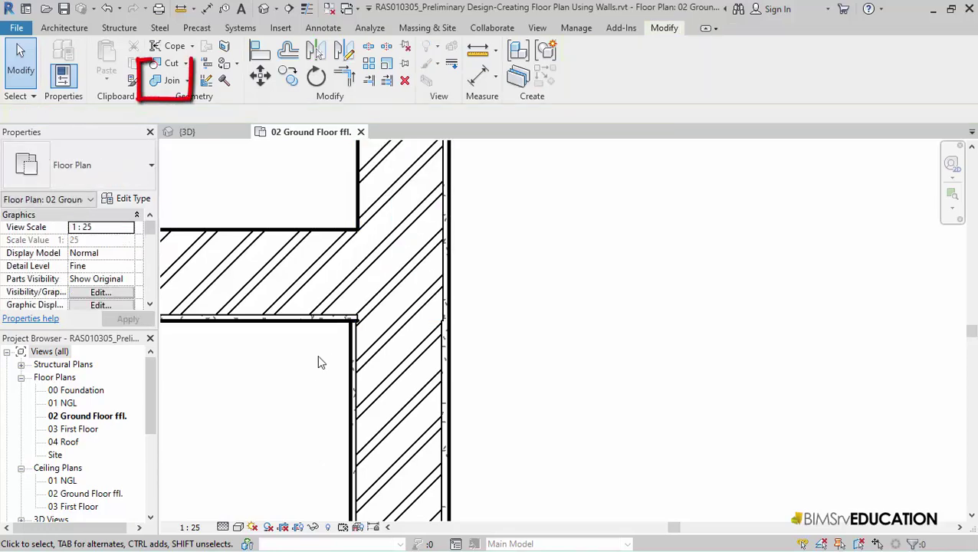
# Join the geometry of the smaller rooms' upper wall with the lower segment of the shared wall so their plaster layers merge at the corner
pyautogui.scroll(2, 349, 364)
pyautogui.scroll(3, 356, 352)
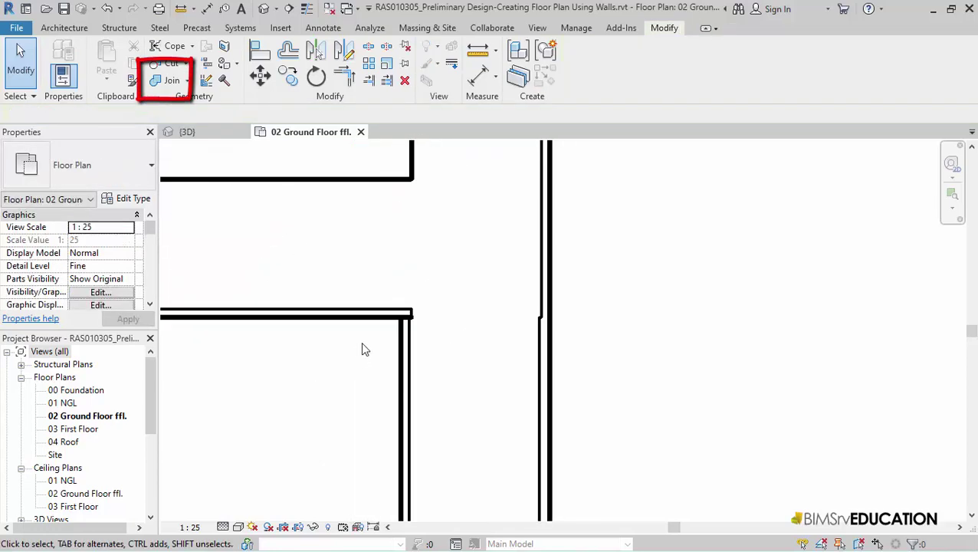
pyautogui.click(172, 80)
pyautogui.click(289, 325)
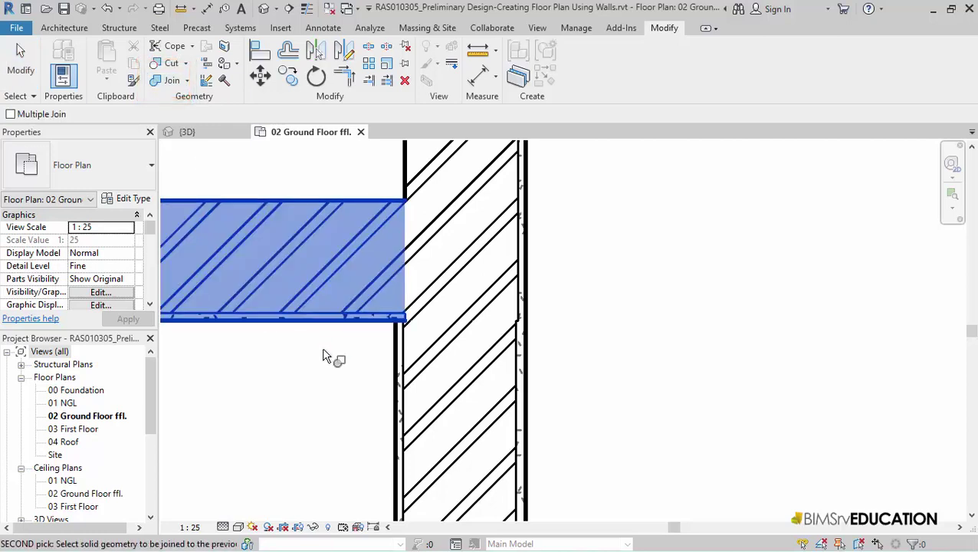
pyautogui.click(397, 363)
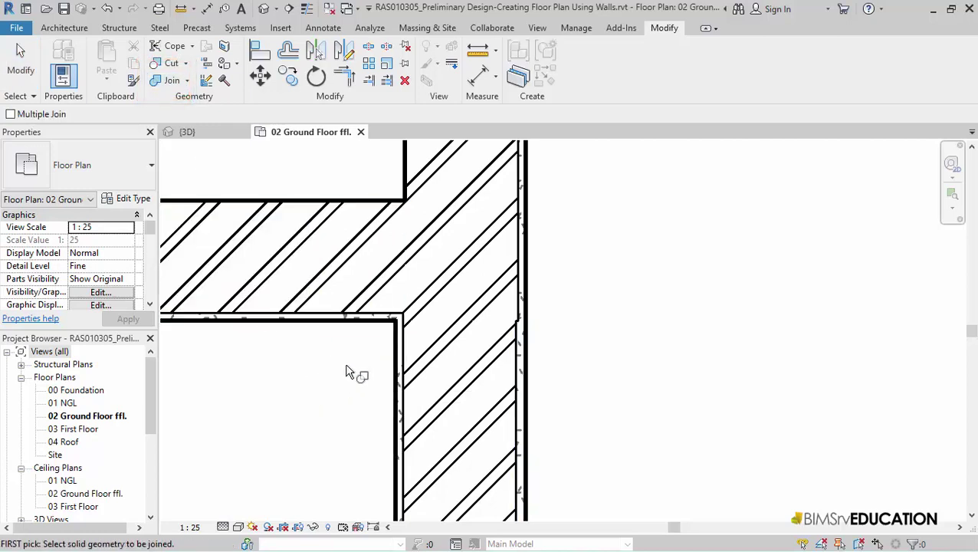
pyautogui.scroll(2, 354, 375)
pyautogui.scroll(-2, 350, 371)
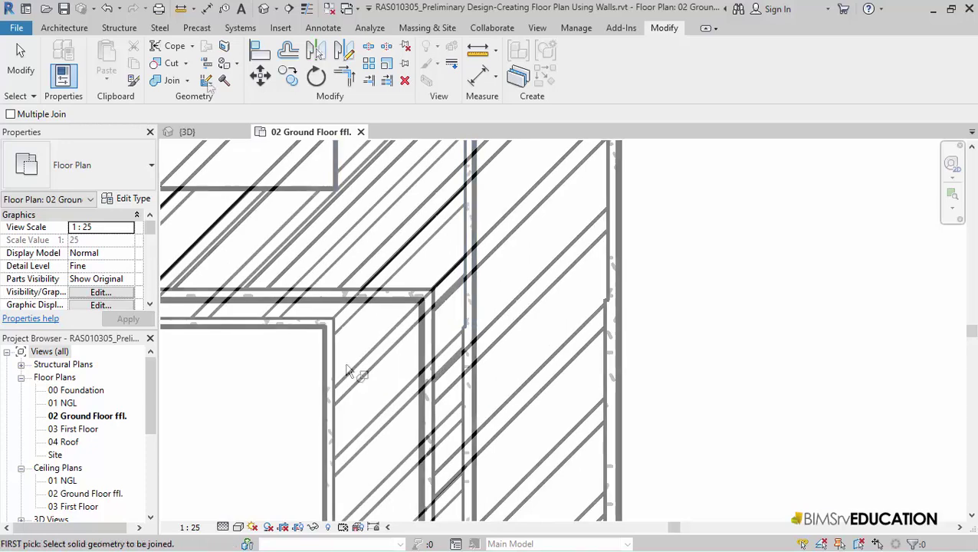
pyautogui.click(12, 75)
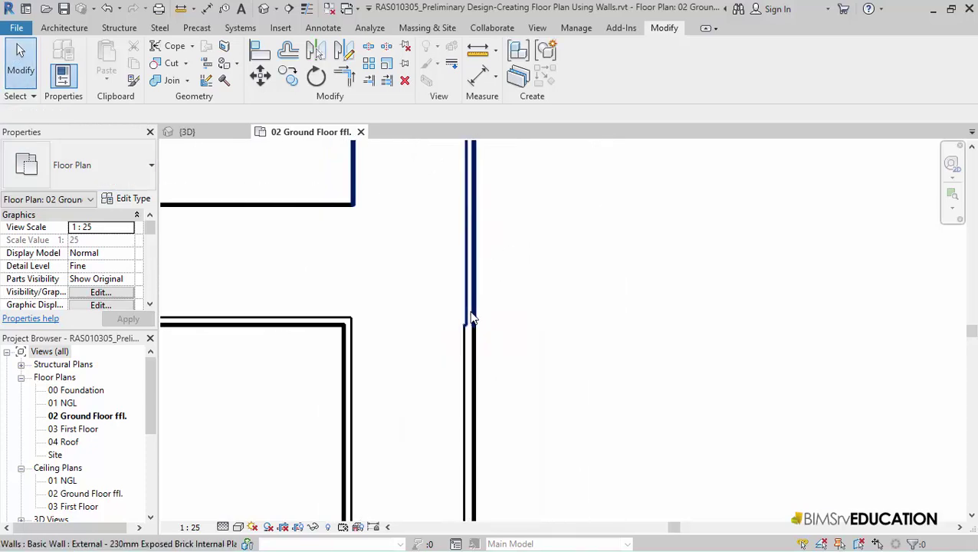
# Mirror a copy of the smaller rooms' upper, middle, partition and outer side walls about a vertical axis through the larger space's upper wall midpoint
pyautogui.scroll(-3, 558, 218)
pyautogui.moveTo(558, 218); pyautogui.dragTo(376, 200, button='middle')
pyautogui.scroll(-3, 315, 313)
pyautogui.scroll(-3, 382, 283)
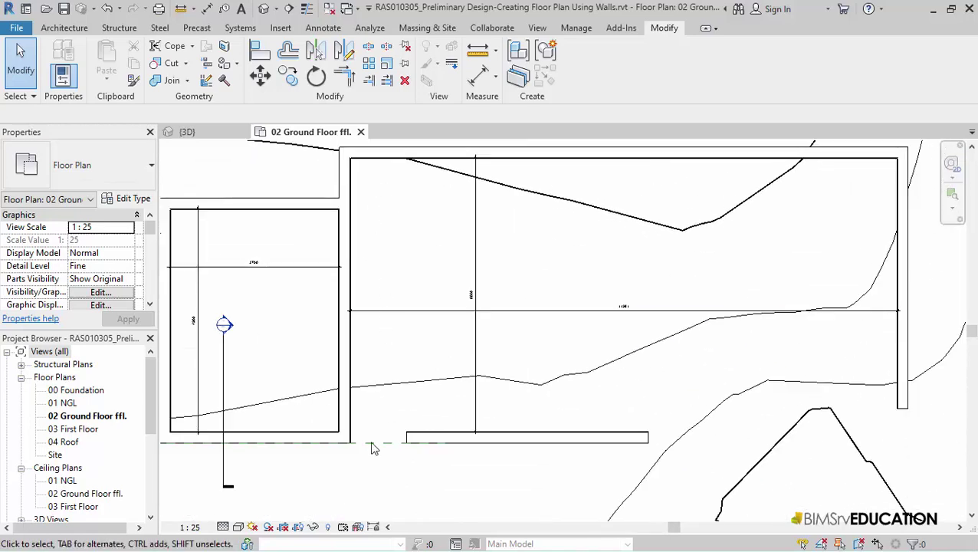
pyautogui.scroll(4, 338, 474)
pyautogui.moveTo(452, 264); pyautogui.dragTo(306, 218, button='middle')
pyautogui.scroll(-4, 305, 221)
pyautogui.click(314, 235)
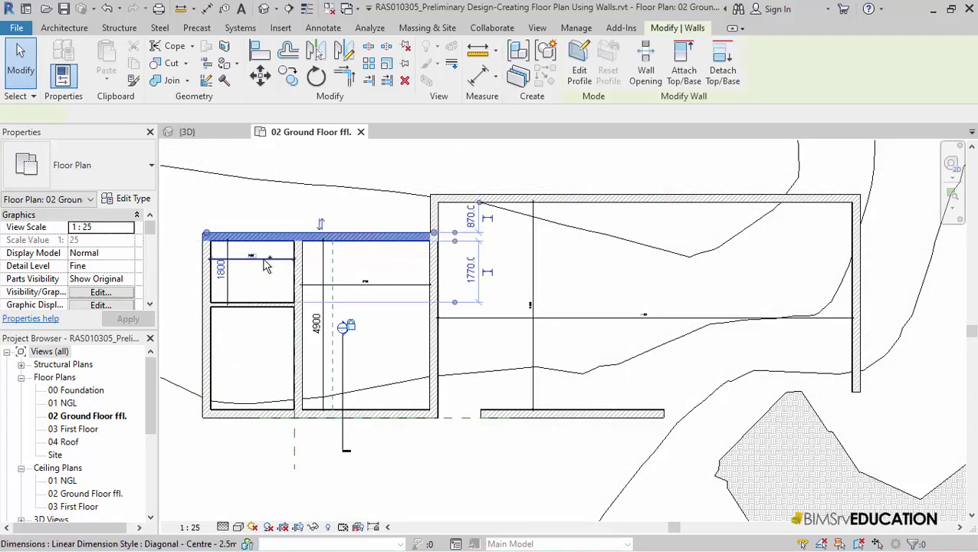
pyautogui.keyDown('ctrl'); pyautogui.click(298, 288); pyautogui.keyUp('ctrl')
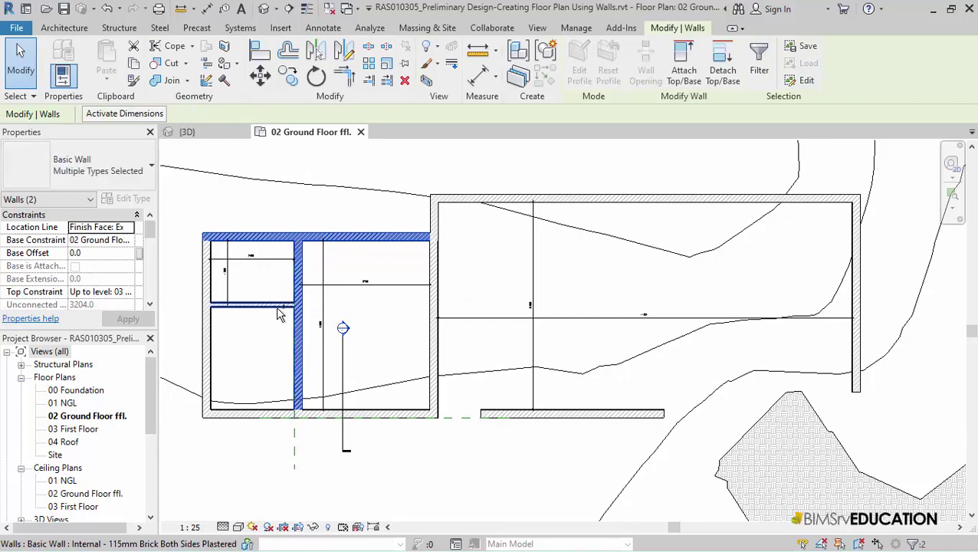
pyautogui.keyDown('ctrl'); pyautogui.click(278, 306); pyautogui.keyUp('ctrl')
pyautogui.keyDown('ctrl'); pyautogui.click(206, 348); pyautogui.keyUp('ctrl')
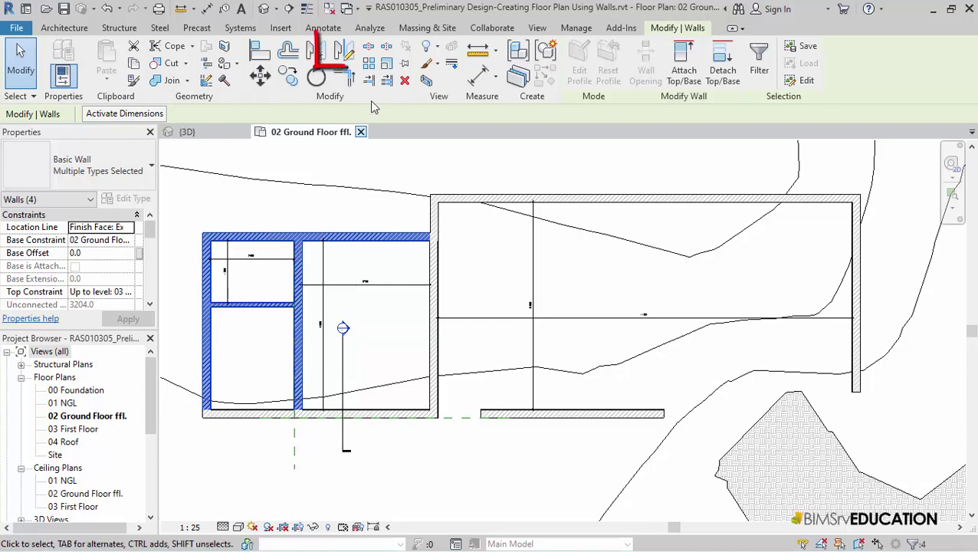
pyautogui.click(345, 51)
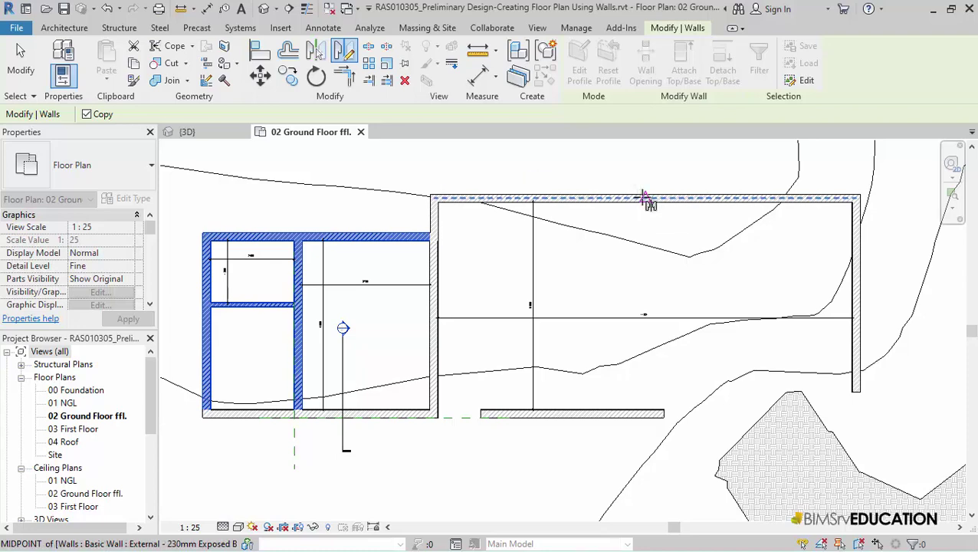
pyautogui.click(645, 198)
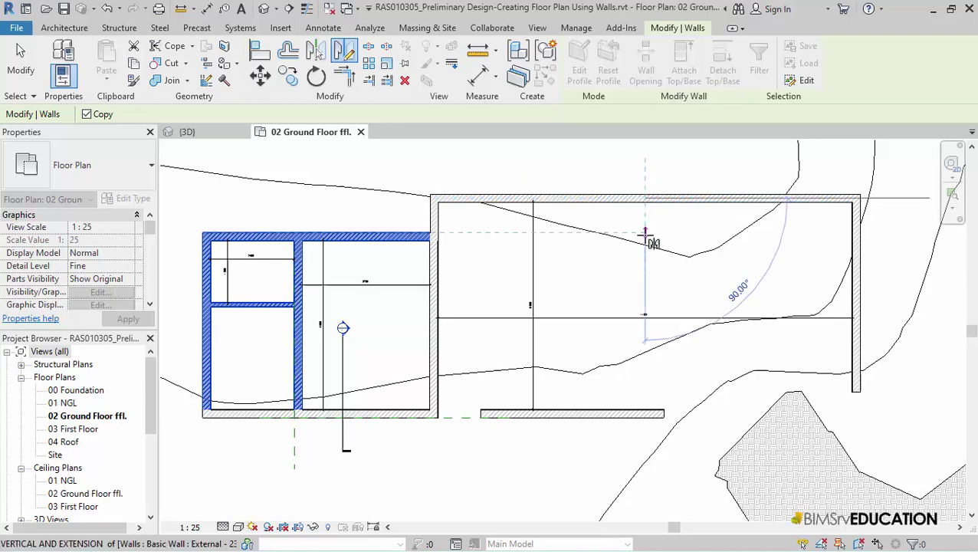
pyautogui.click(645, 282)
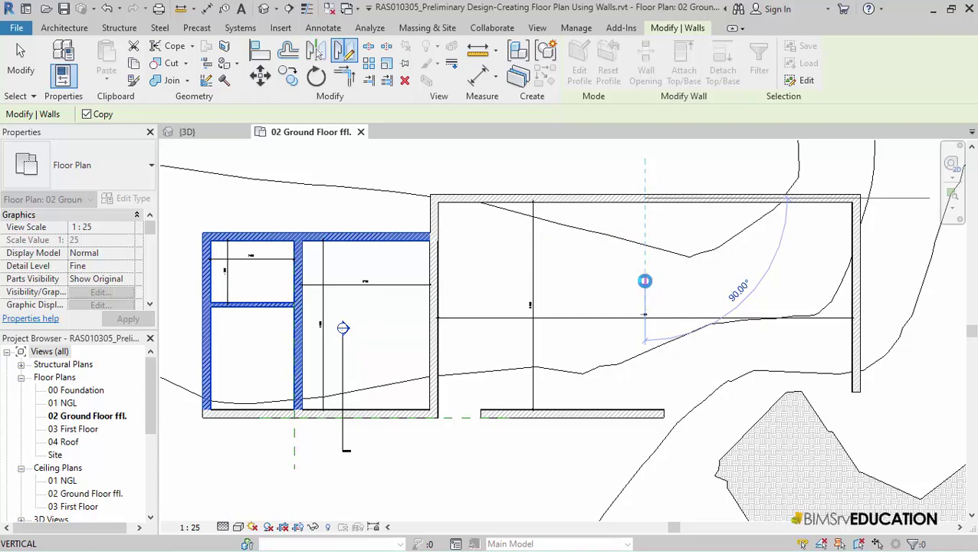
pyautogui.scroll(-4, 571, 269)
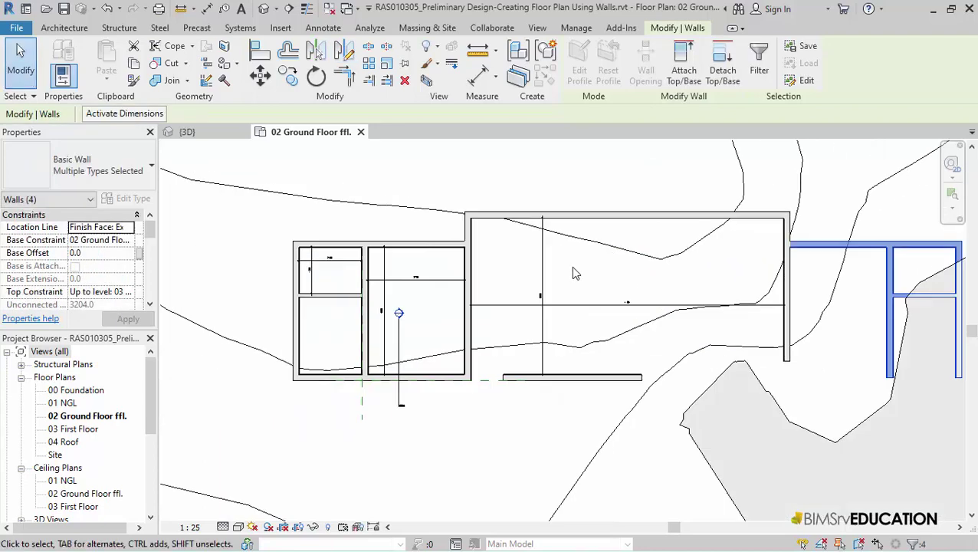
pyautogui.click(21, 61)
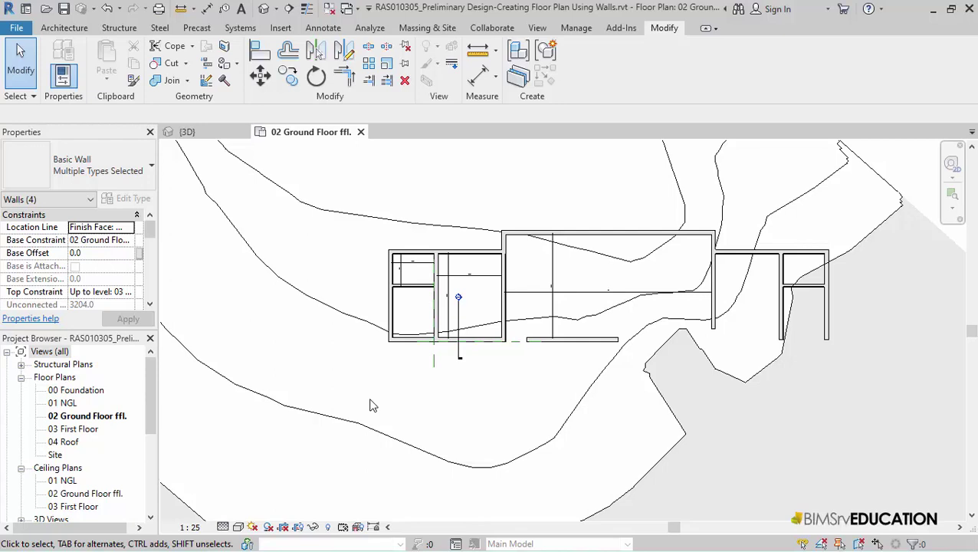
# Delete the lower horizontal wall of the original smaller rooms, keeping the separate lower wall segment of the larger space
pyautogui.click(421, 382)
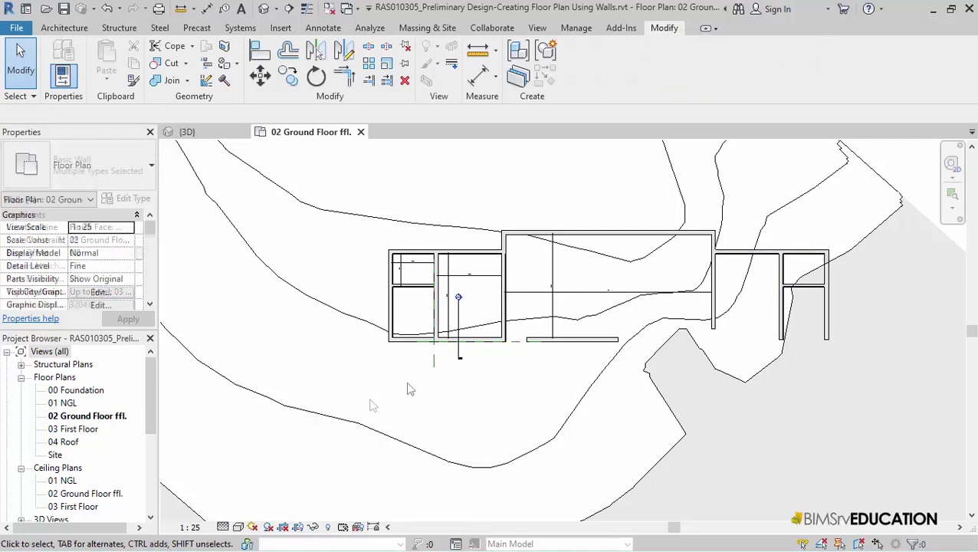
pyautogui.click(470, 341)
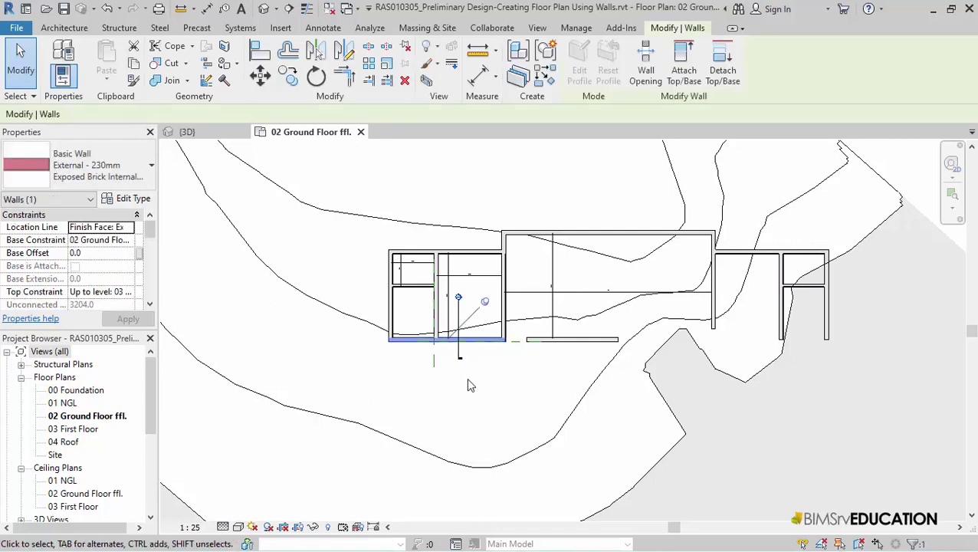
pyautogui.click(491, 410)
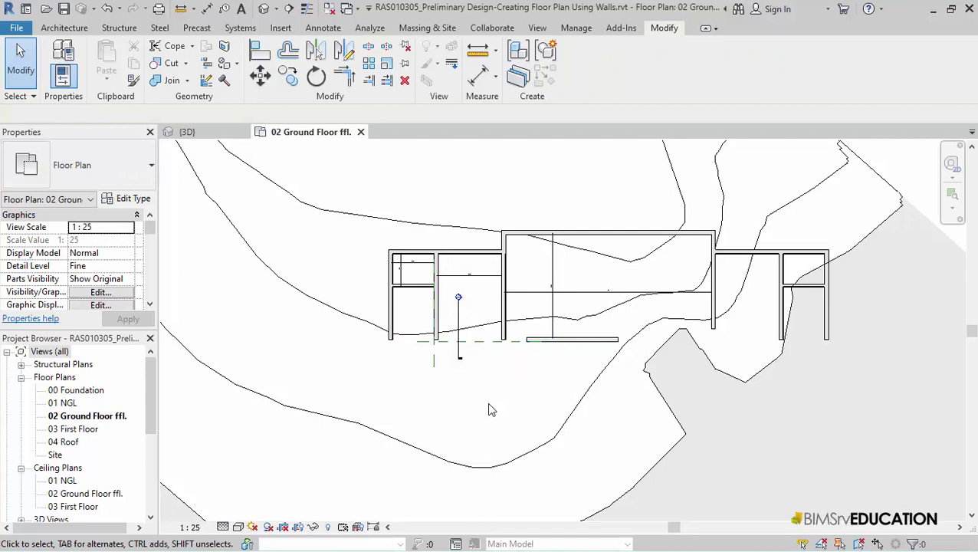
# Trim/extend the larger space's lower wall segment to form corners with the outermost side walls at both ends of the building
pyautogui.press('t')
pyautogui.press('r')
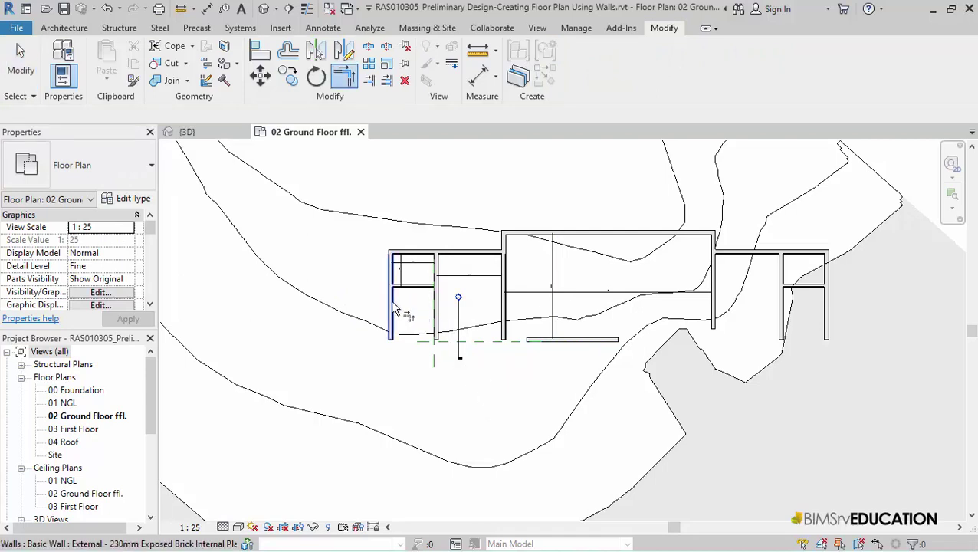
pyautogui.click(394, 311)
pyautogui.click(532, 341)
pyautogui.click(582, 342)
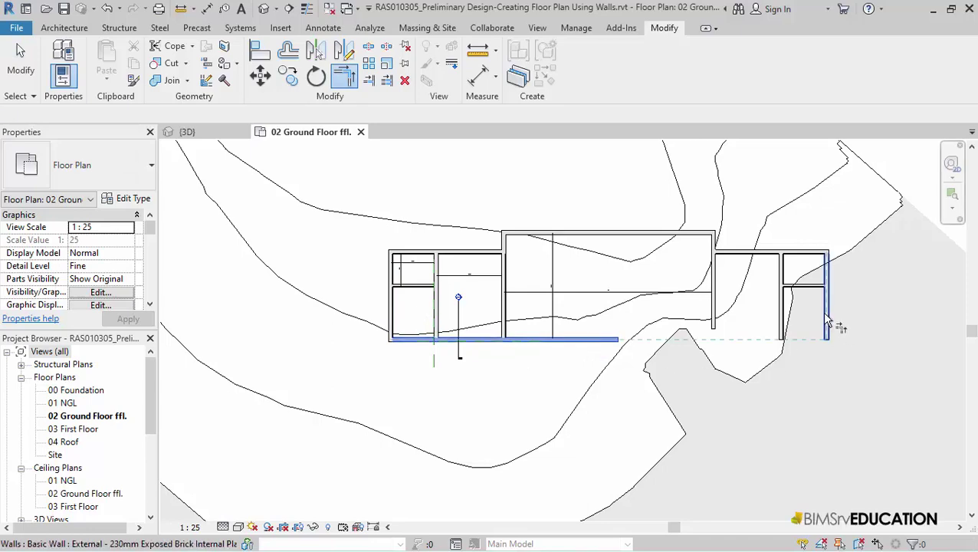
pyautogui.click(826, 332)
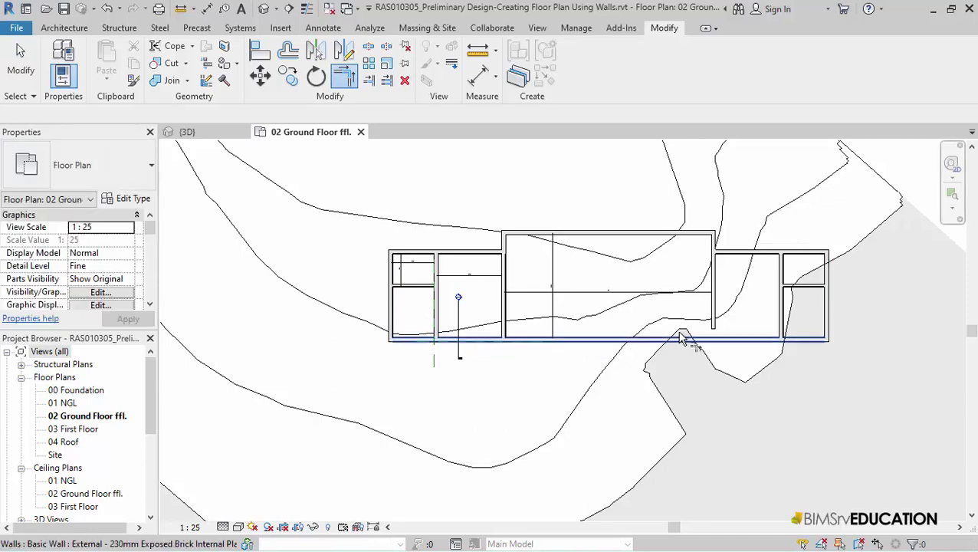
# Extend the larger space's right side wall down to meet the continuous lower wall
pyautogui.scroll(3, 683, 332)
pyautogui.moveTo(677, 326); pyautogui.dragTo(415, 343, button='middle')
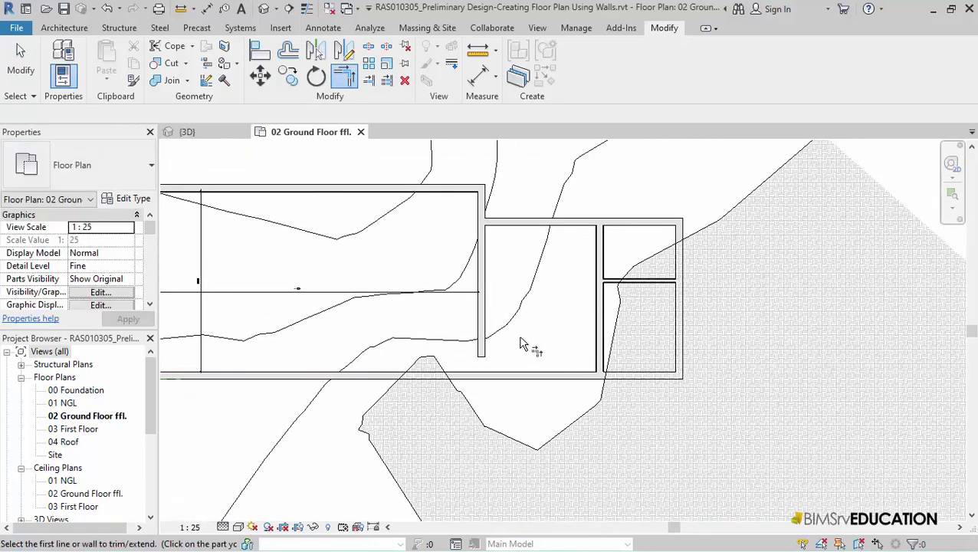
pyautogui.scroll(4, 507, 343)
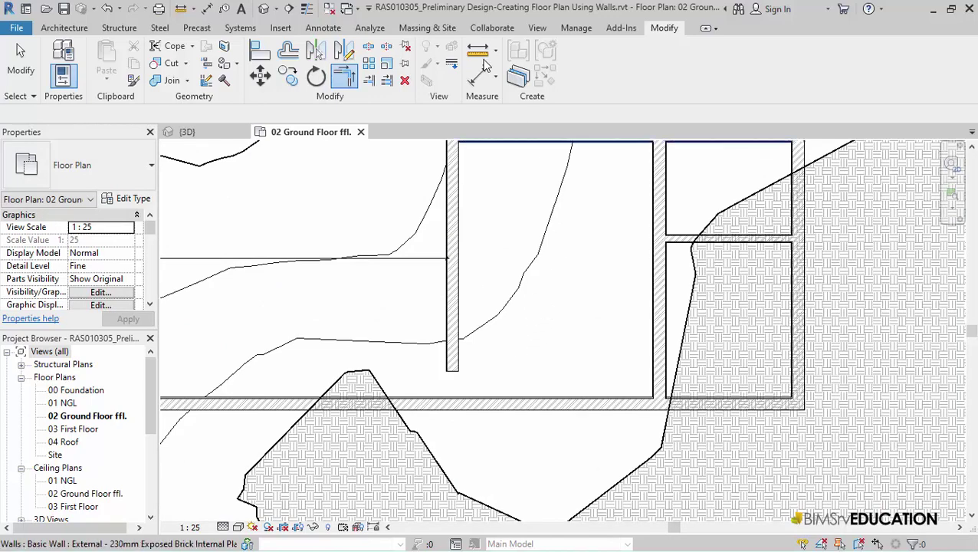
pyautogui.click(371, 81)
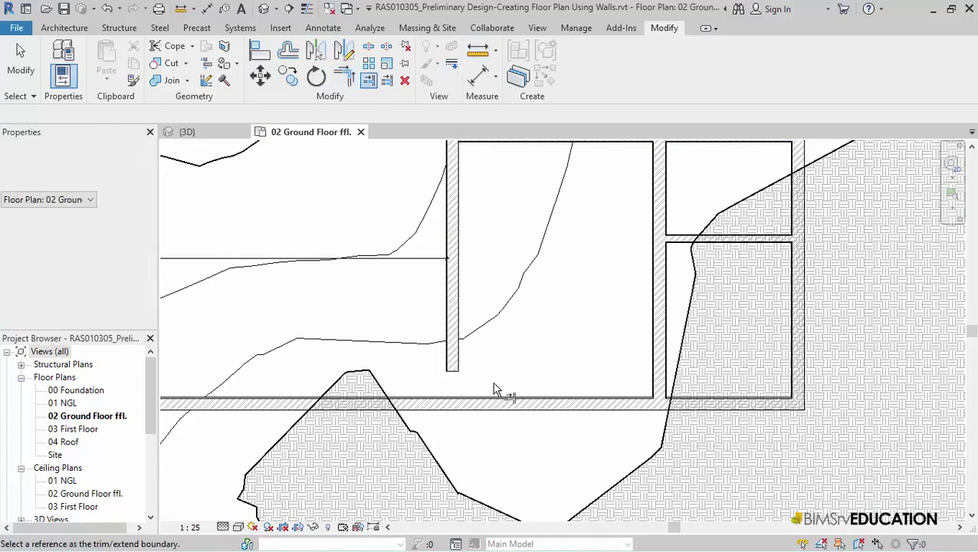
pyautogui.click(488, 409)
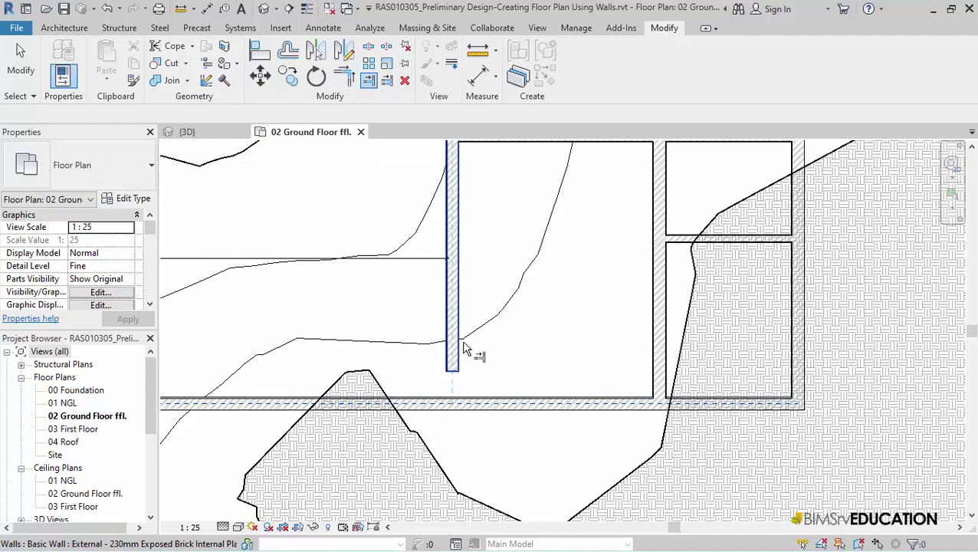
pyautogui.click(458, 349)
# Examine the junction between the larger space's right side wall and the mirrored rooms' upper wall, and check the whole floor plan
pyautogui.scroll(-3, 499, 269)
pyautogui.moveTo(499, 269); pyautogui.dragTo(525, 251, button='middle')
pyautogui.scroll(5, 525, 251)
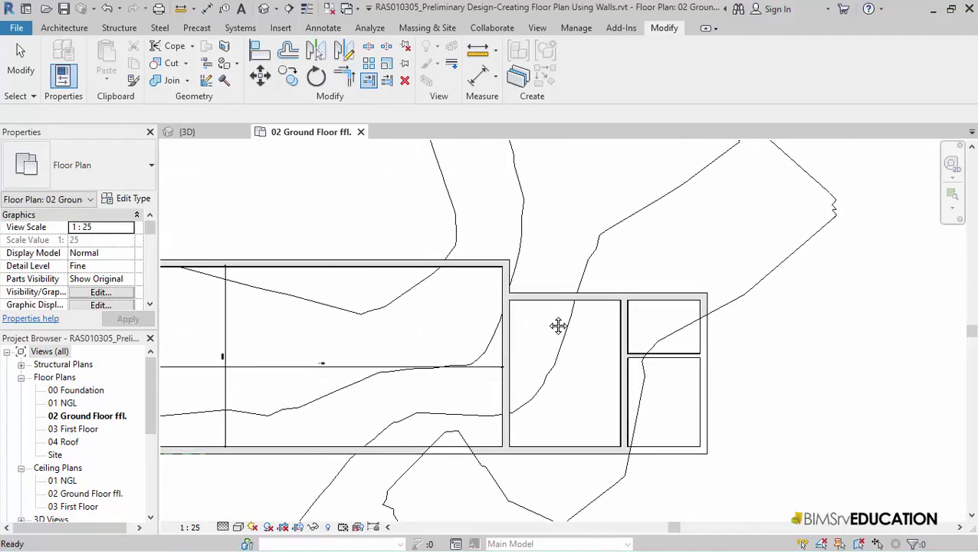
pyautogui.scroll(4, 498, 337)
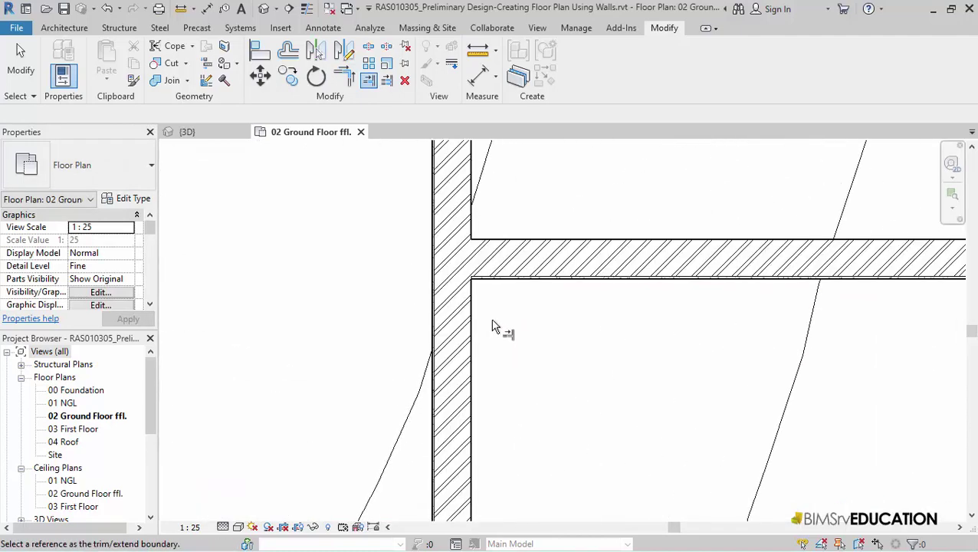
pyautogui.click(26, 69)
pyautogui.scroll(-5, 566, 328)
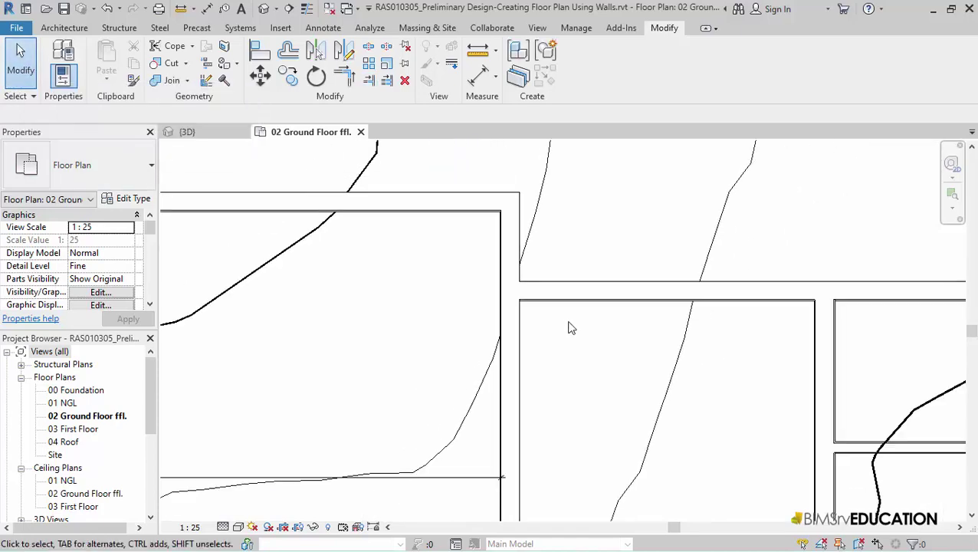
pyautogui.moveTo(603, 378); pyautogui.dragTo(633, 266, button='middle')
pyautogui.scroll(-2, 599, 305)
pyautogui.moveTo(440, 298); pyautogui.dragTo(573, 374, button='middle')
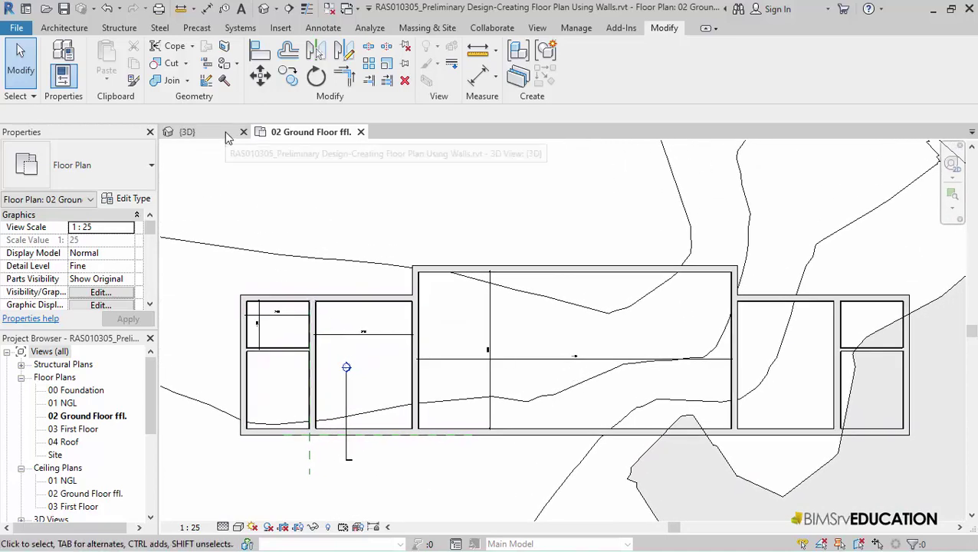
# Open the 3D view and examine the building's walls on the terrain from several angles
pyautogui.click(227, 136)
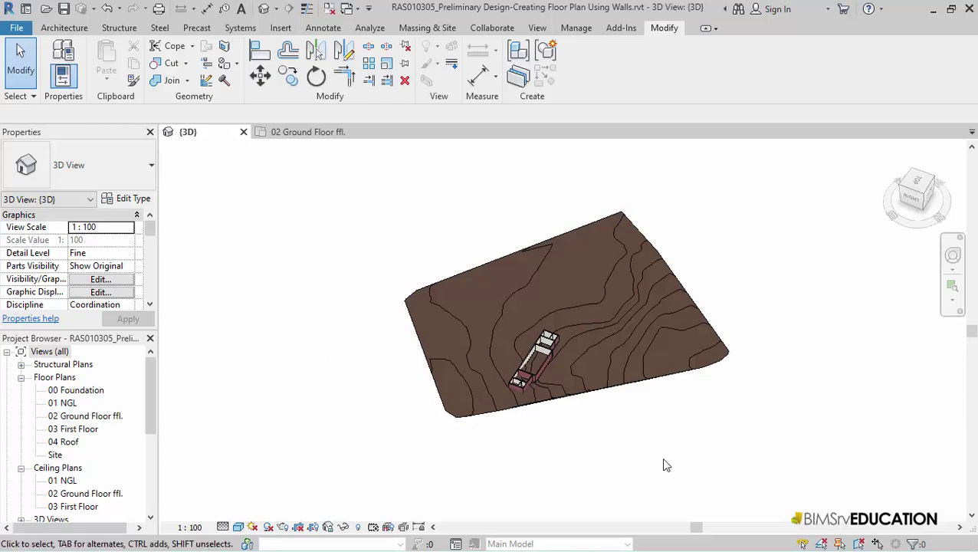
pyautogui.keyDown('shift'); pyautogui.moveTo(659, 459); pyautogui.dragTo(448, 384, button='middle'); pyautogui.keyUp('shift')
pyautogui.scroll(5, 477, 326)
pyautogui.scroll(4, 613, 328)
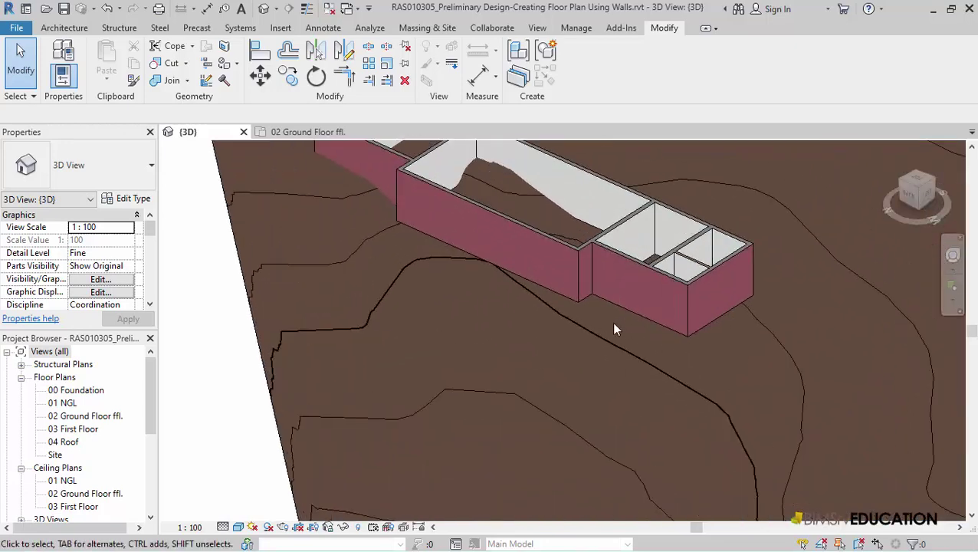
pyautogui.keyDown('shift'); pyautogui.moveTo(675, 366); pyautogui.dragTo(672, 262, button='middle'); pyautogui.keyUp('shift')
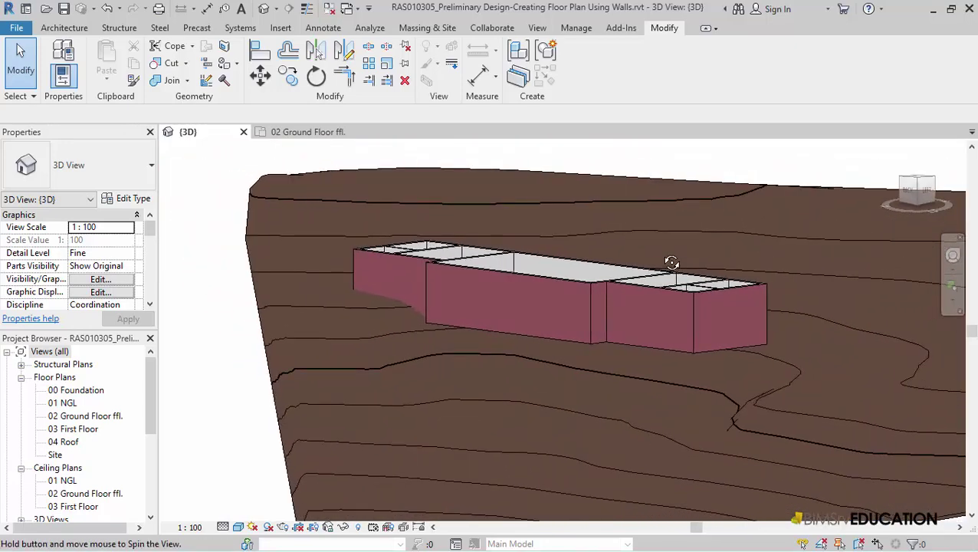
pyautogui.keyDown('shift'); pyautogui.moveTo(397, 373); pyautogui.dragTo(454, 384, button='middle'); pyautogui.keyUp('shift')
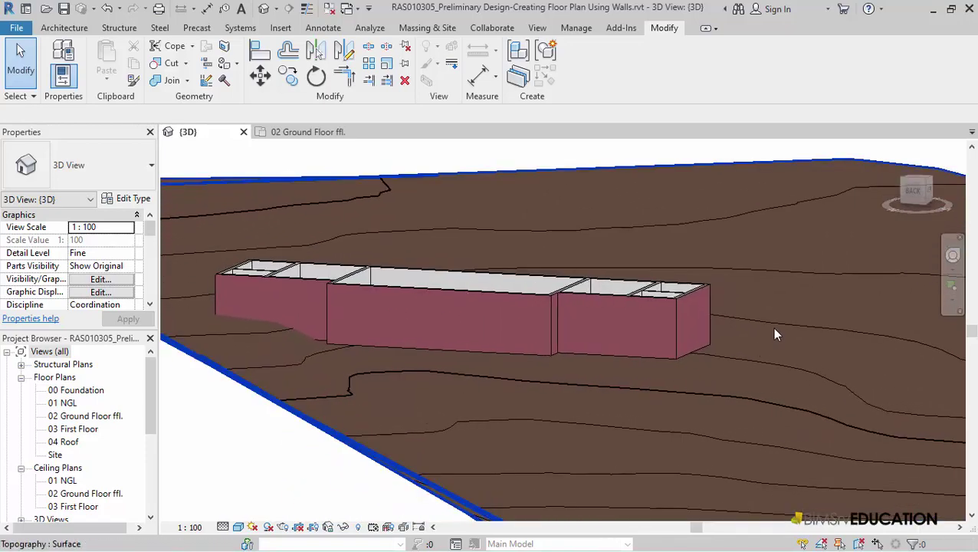
# Orbit around the building to inspect how its walls and room interiors meet the sloping terrain, including from above
pyautogui.keyDown('shift'); pyautogui.moveTo(775, 334); pyautogui.dragTo(677, 384, button='middle'); pyautogui.keyUp('shift')
pyautogui.scroll(-3, 629, 291)
pyautogui.scroll(2, 632, 290)
pyautogui.keyDown('shift'); pyautogui.moveTo(634, 290); pyautogui.dragTo(736, 284, button='middle'); pyautogui.keyUp('shift')
pyautogui.keyDown('shift'); pyautogui.moveTo(808, 278); pyautogui.dragTo(682, 416, button='middle'); pyautogui.keyUp('shift')
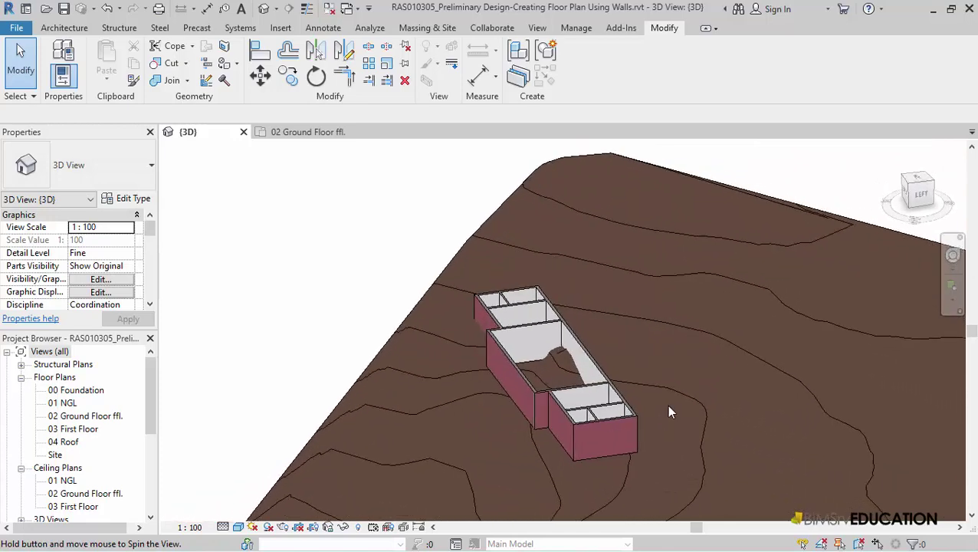
# In the 02 Ground Floor ffl. plan, cut a vertical building section through the larger central space and open its view
pyautogui.click(301, 133)
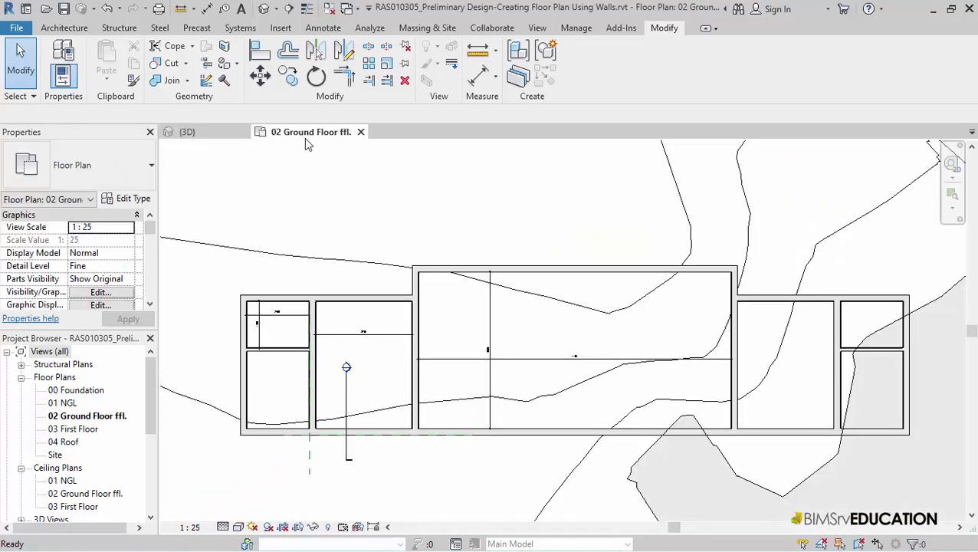
pyautogui.scroll(-2, 356, 172)
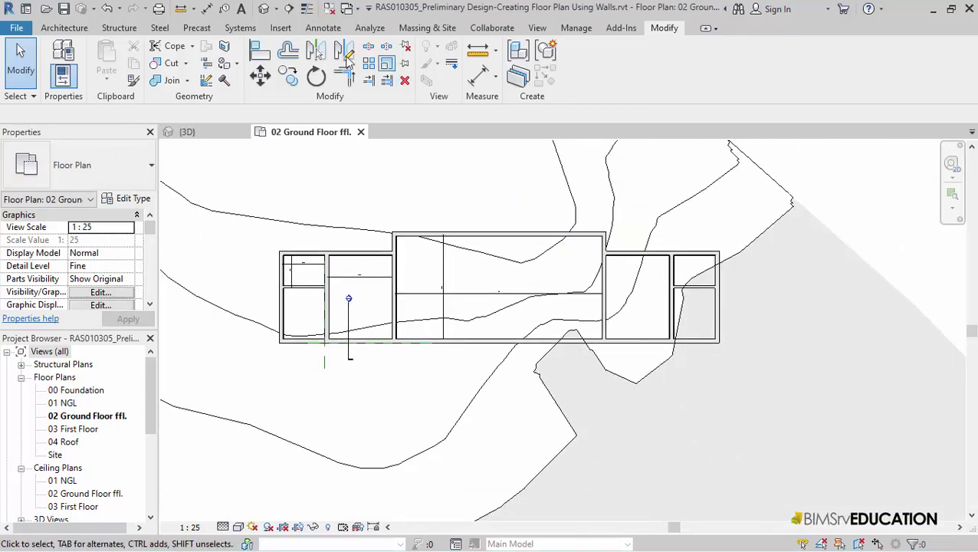
pyautogui.click(289, 9)
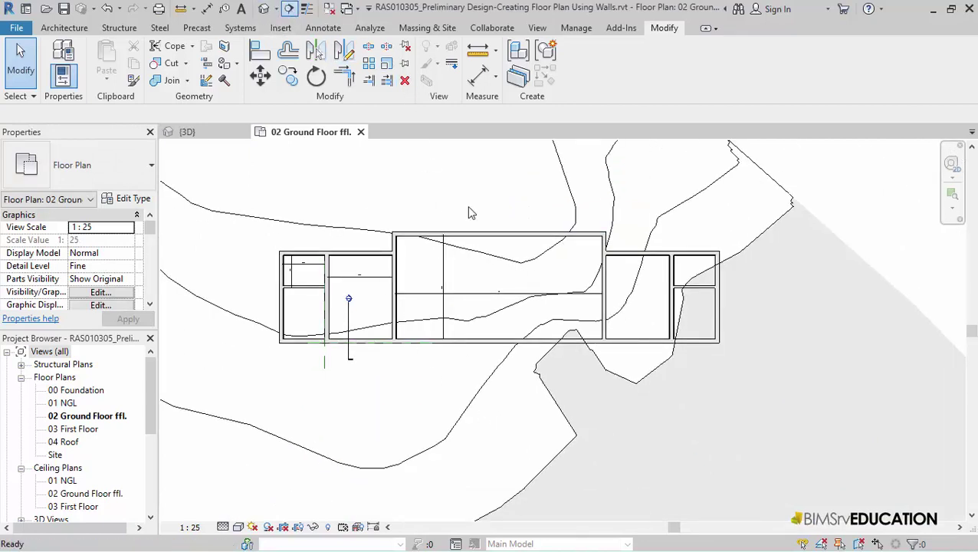
pyautogui.click(513, 201)
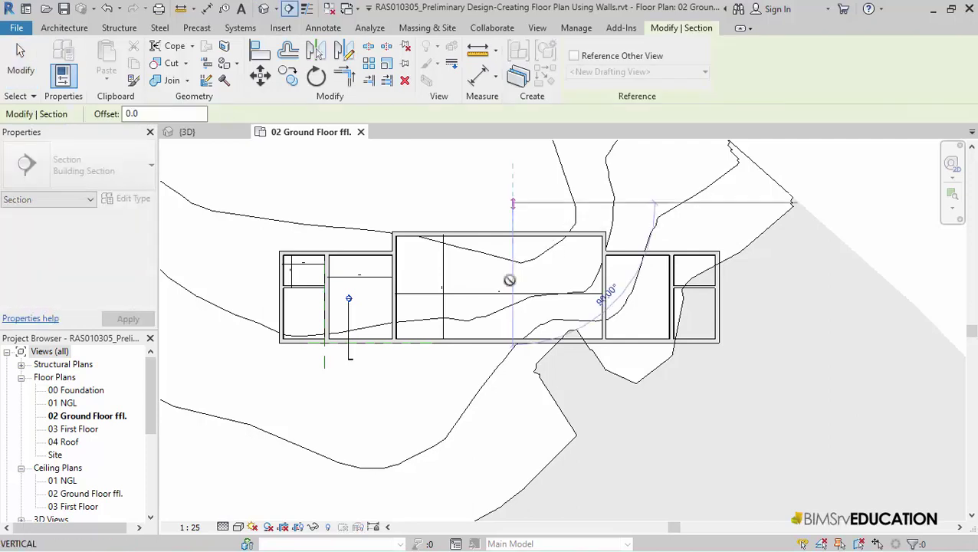
pyautogui.click(513, 444)
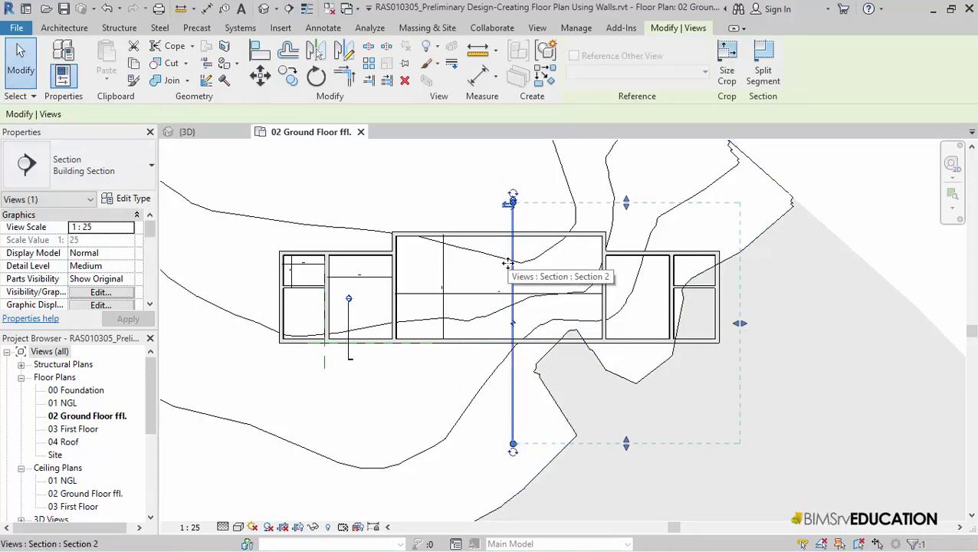
pyautogui.rightClick(508, 263)
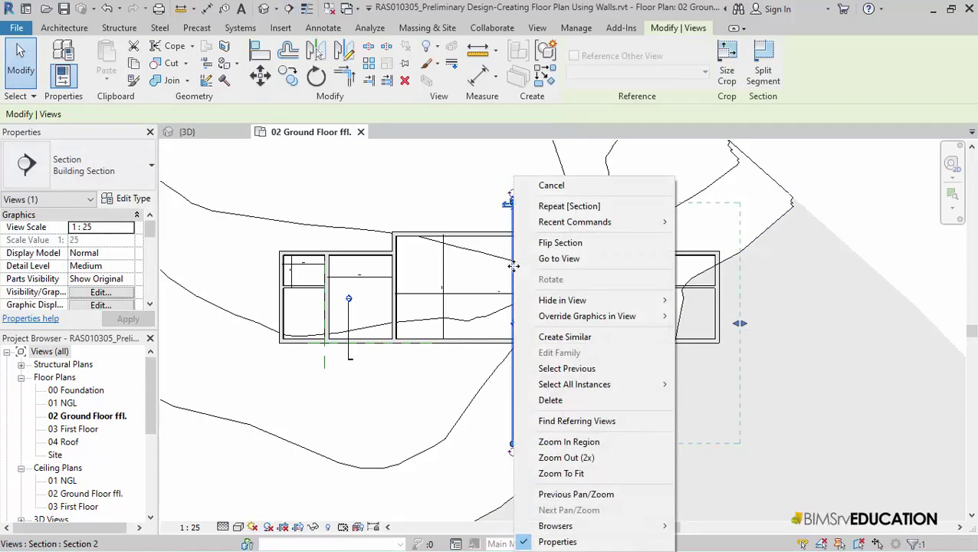
pyautogui.click(560, 258)
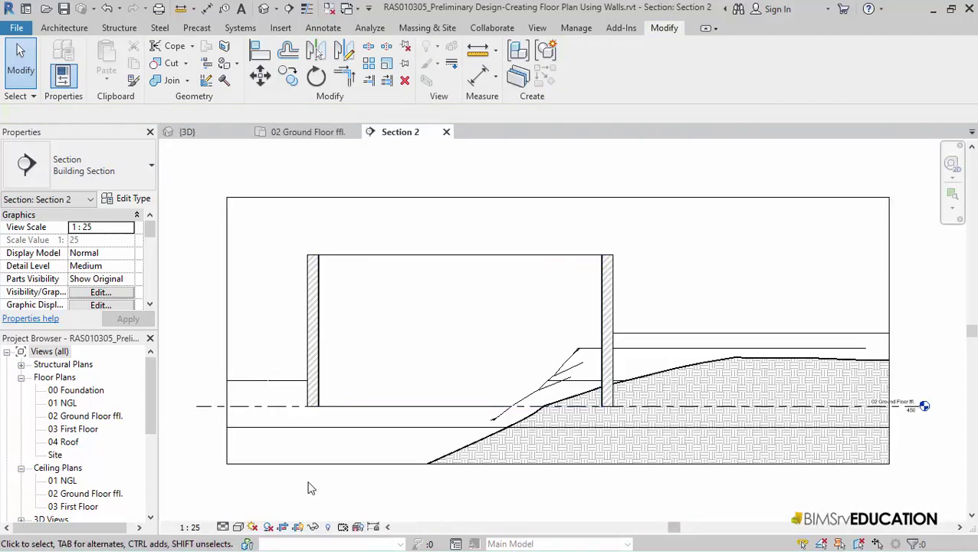
# Turn off cropping in the section view and examine the wall bases and levels against the surrounding terrain
pyautogui.scroll(2, 306, 477)
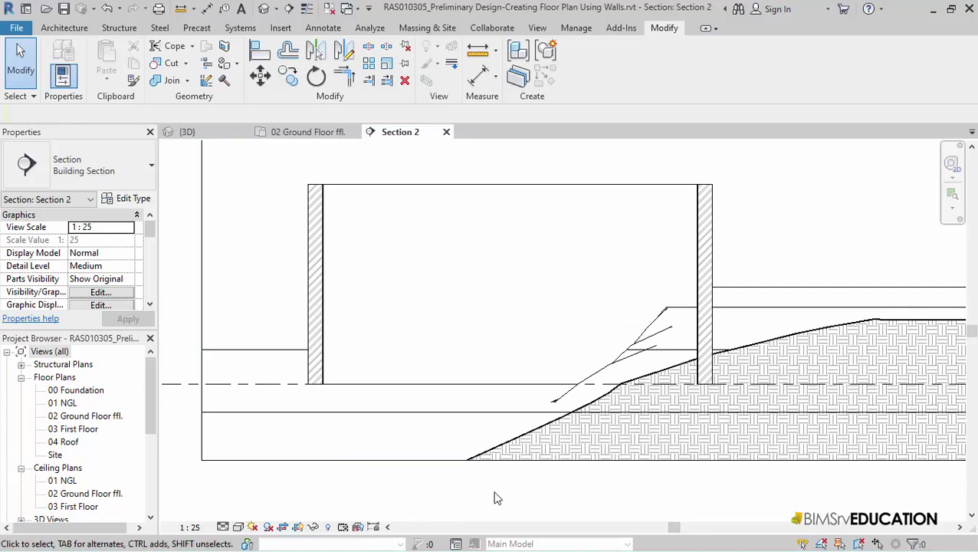
pyautogui.scroll(-1, 506, 495)
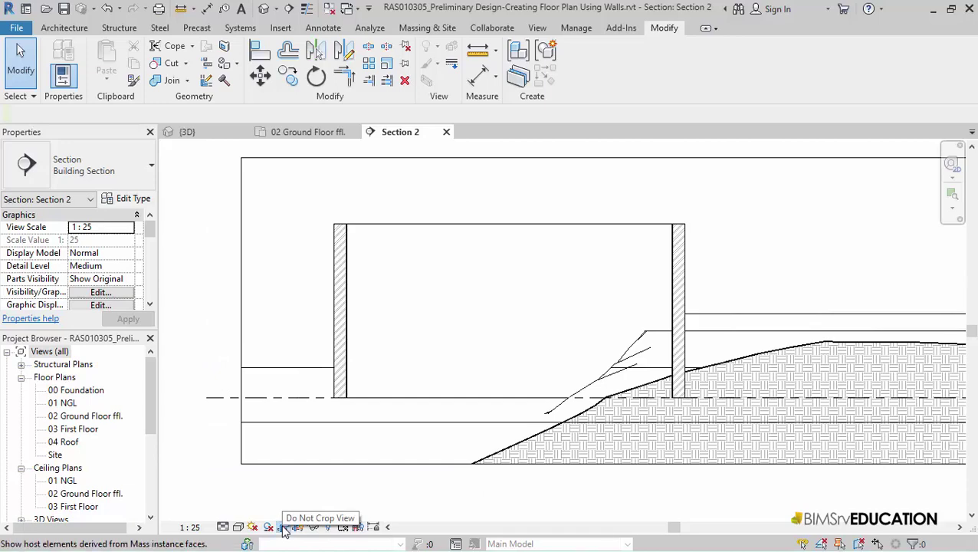
pyautogui.click(283, 527)
pyautogui.scroll(-1, 234, 410)
pyautogui.scroll(-1, 233, 410)
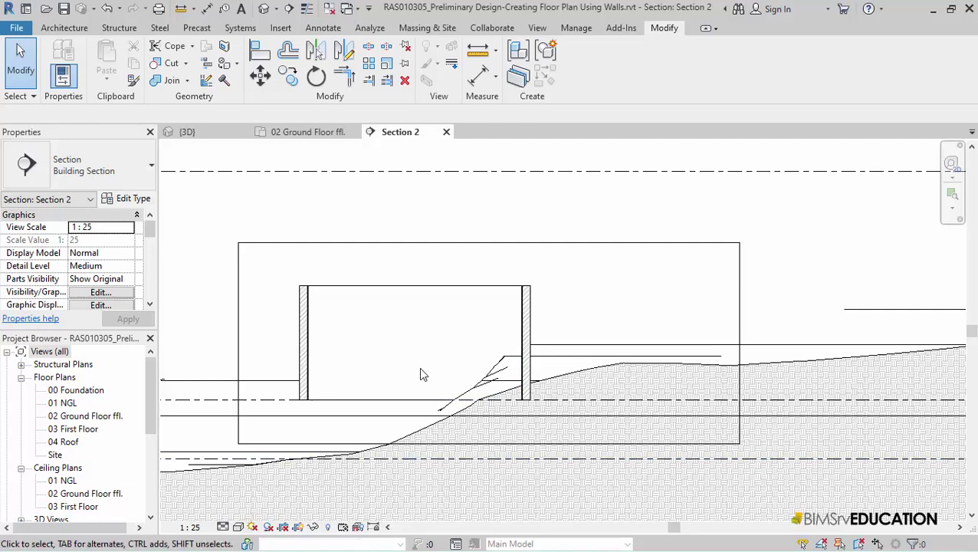
pyautogui.scroll(-2, 418, 366)
pyautogui.moveTo(418, 366); pyautogui.dragTo(305, 366, button='middle')
pyautogui.scroll(-1, 325, 371)
pyautogui.scroll(1, 317, 373)
pyautogui.scroll(-1, 305, 366)
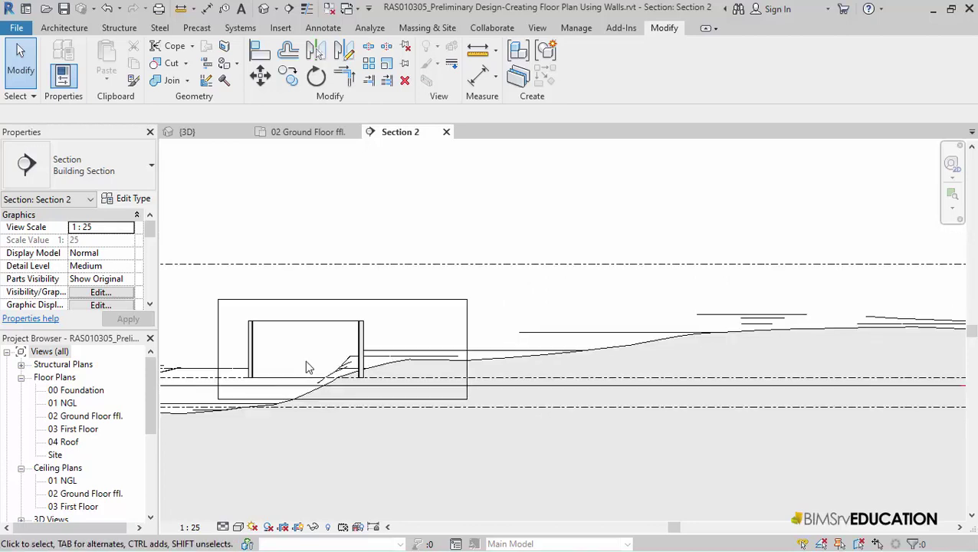
# Return to the 02 Ground Floor ffl. plan and show the whole building with its surrounding contours
pyautogui.click(311, 135)
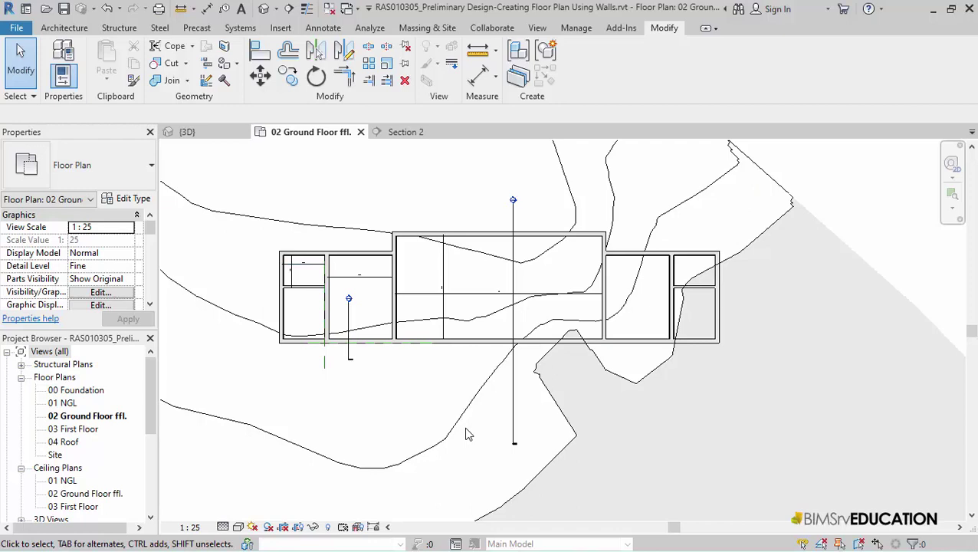
pyautogui.scroll(-2, 469, 435)
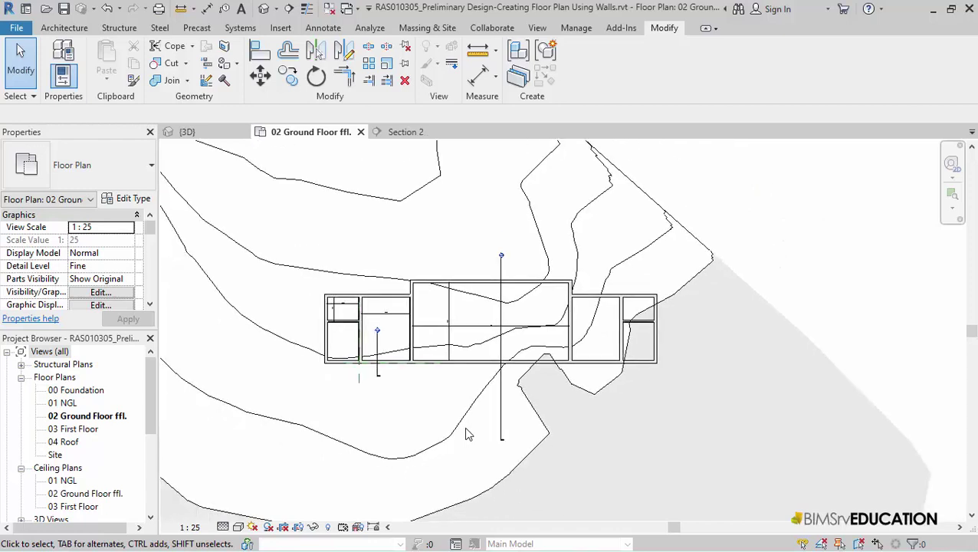